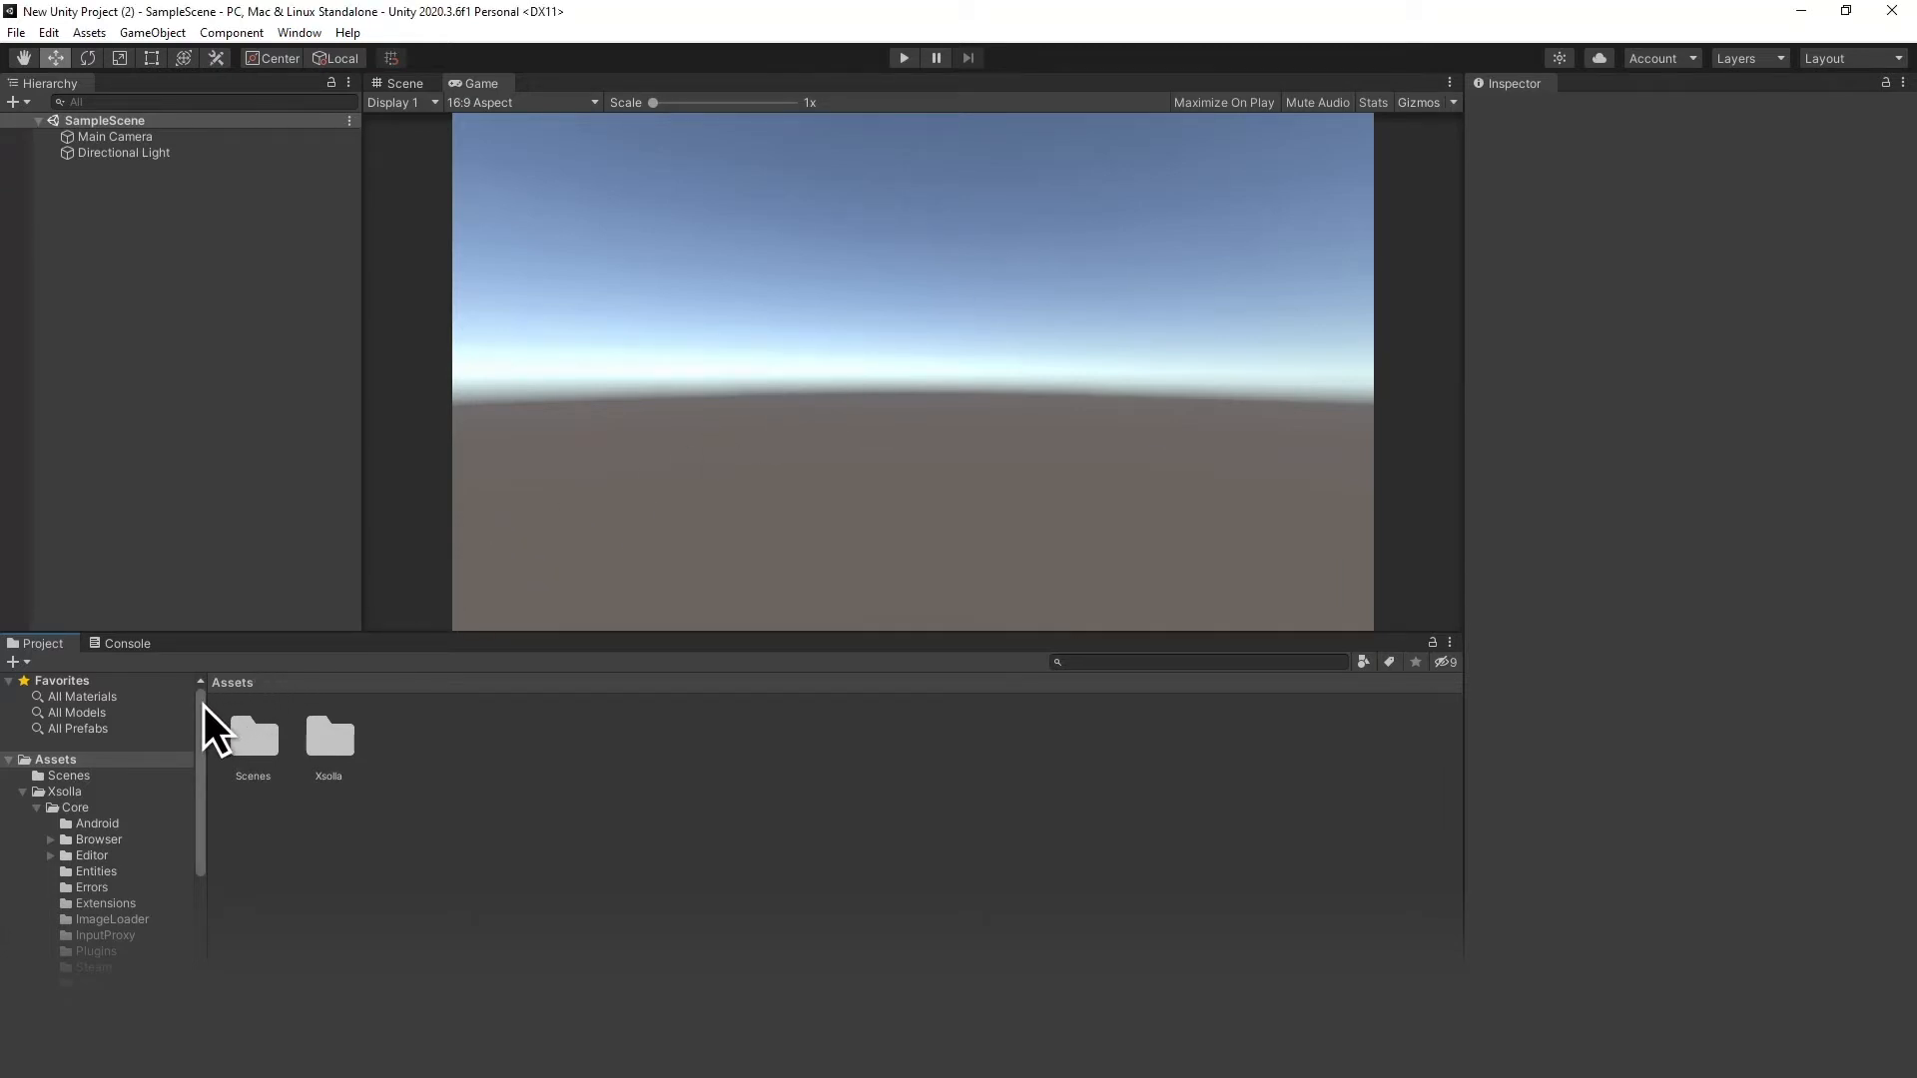
Step: Open the Xsollus scene from the Assets/Xsolla/DemoCommon/Scene folder
drag(204, 705, 190, 836)
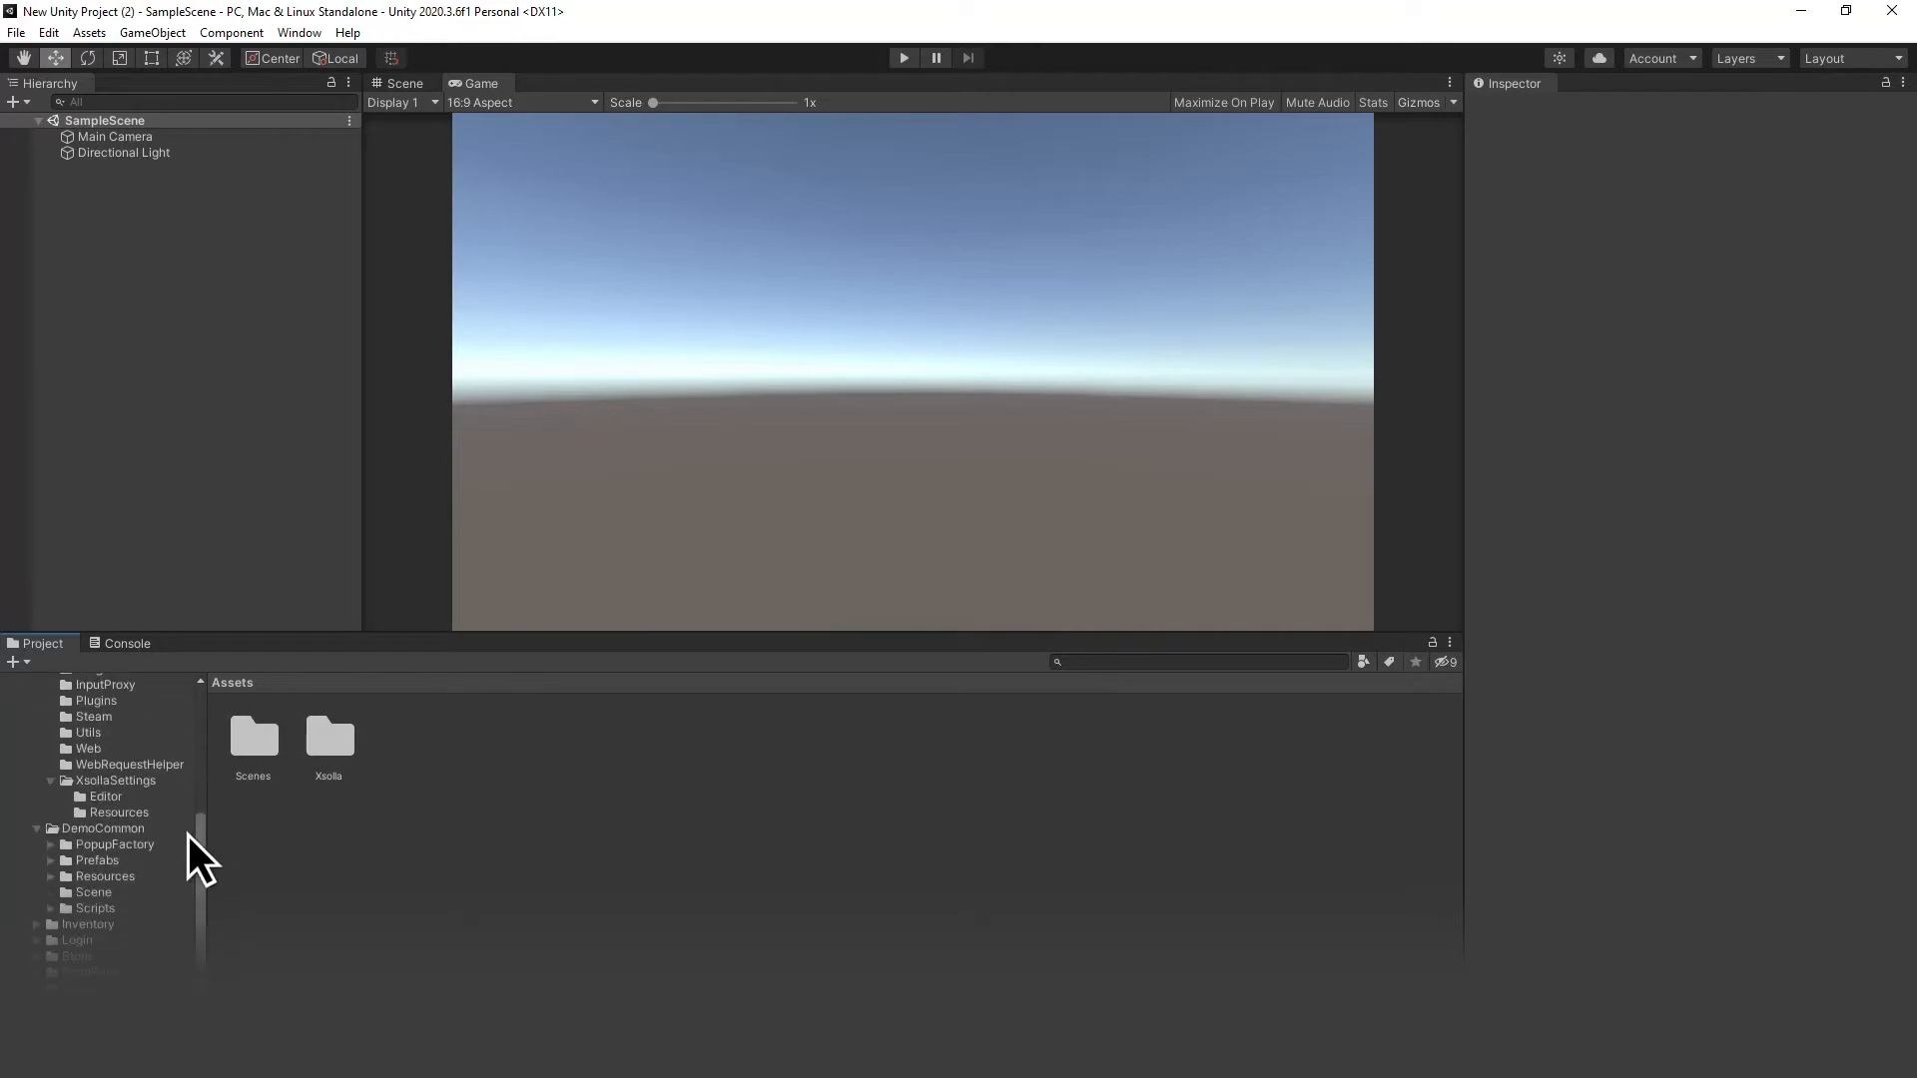
click(105, 891)
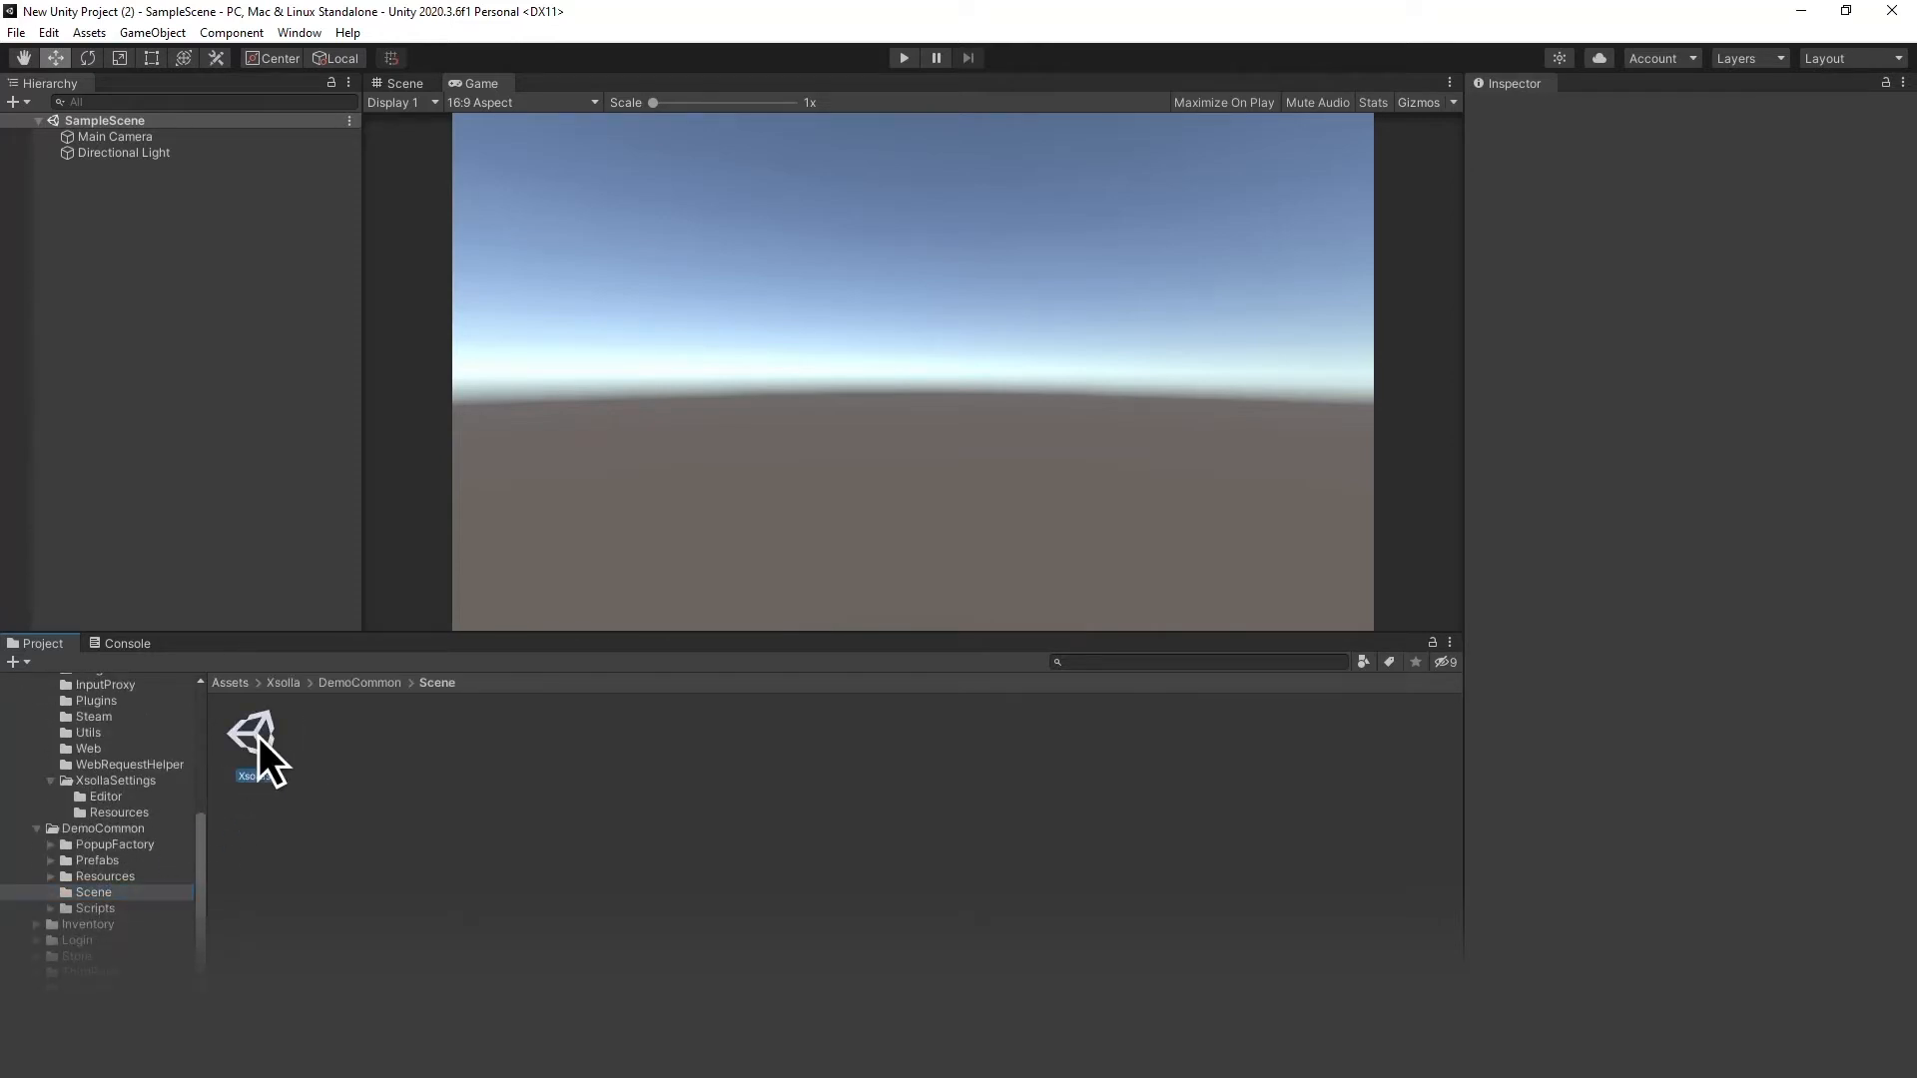
double_click(259, 737)
Step: Add the open Xsollus scene to the scenes in the build settings
click(17, 32)
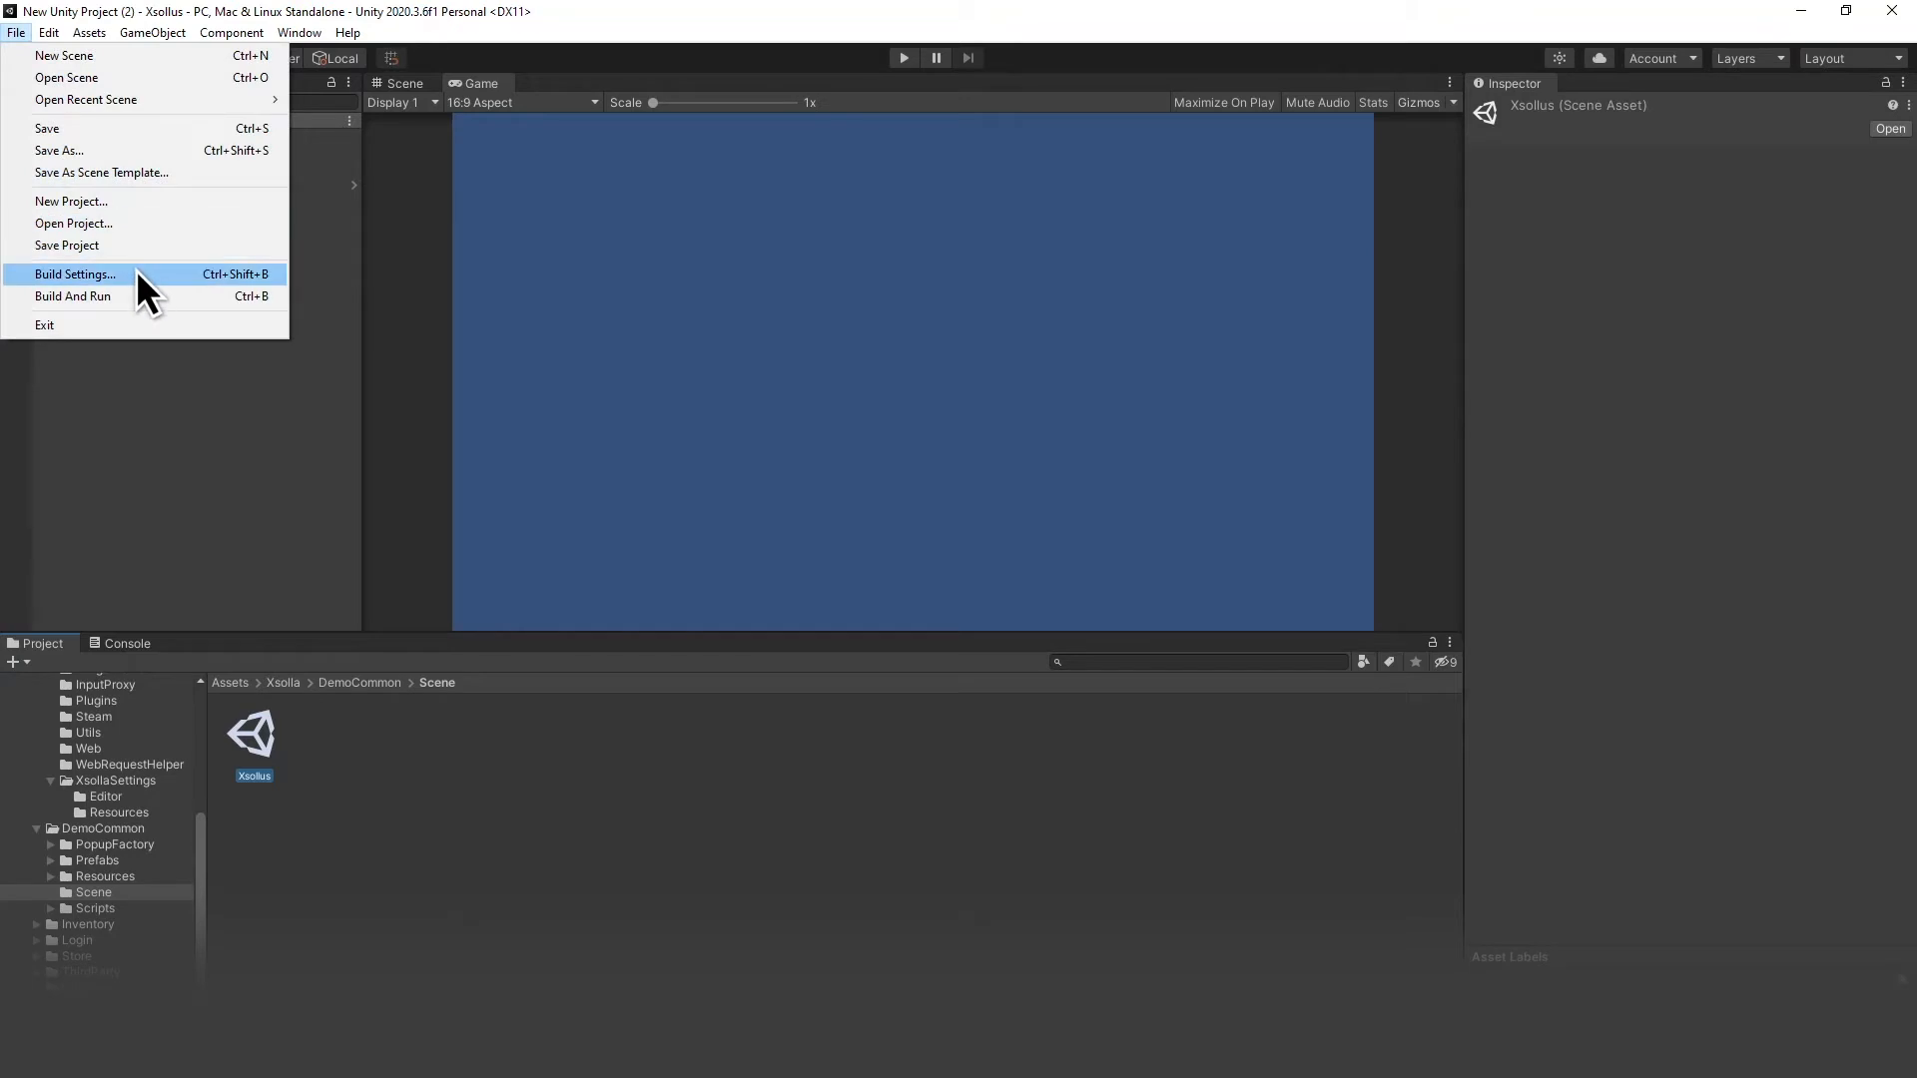
click(137, 274)
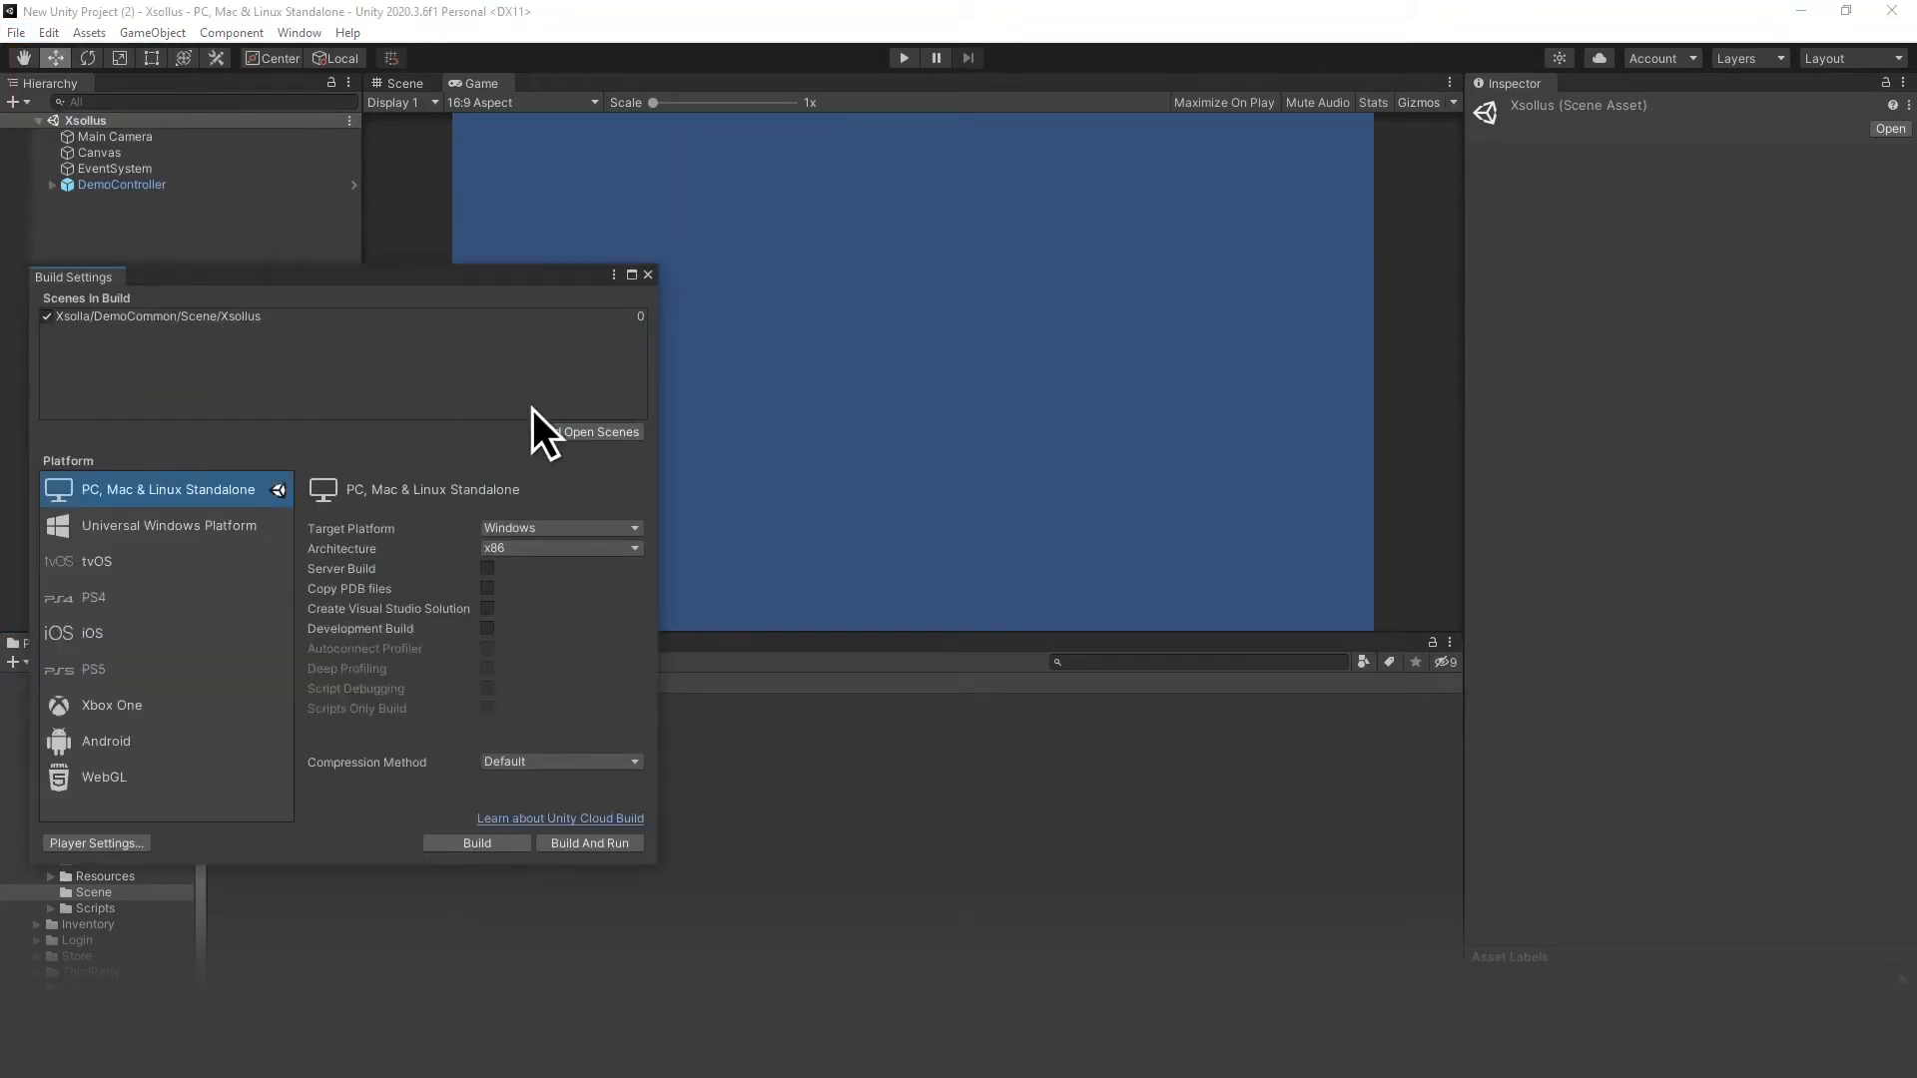
click(649, 277)
Step: Run the Xsollus scene in play mode and sign in to the game as the demo user
click(910, 58)
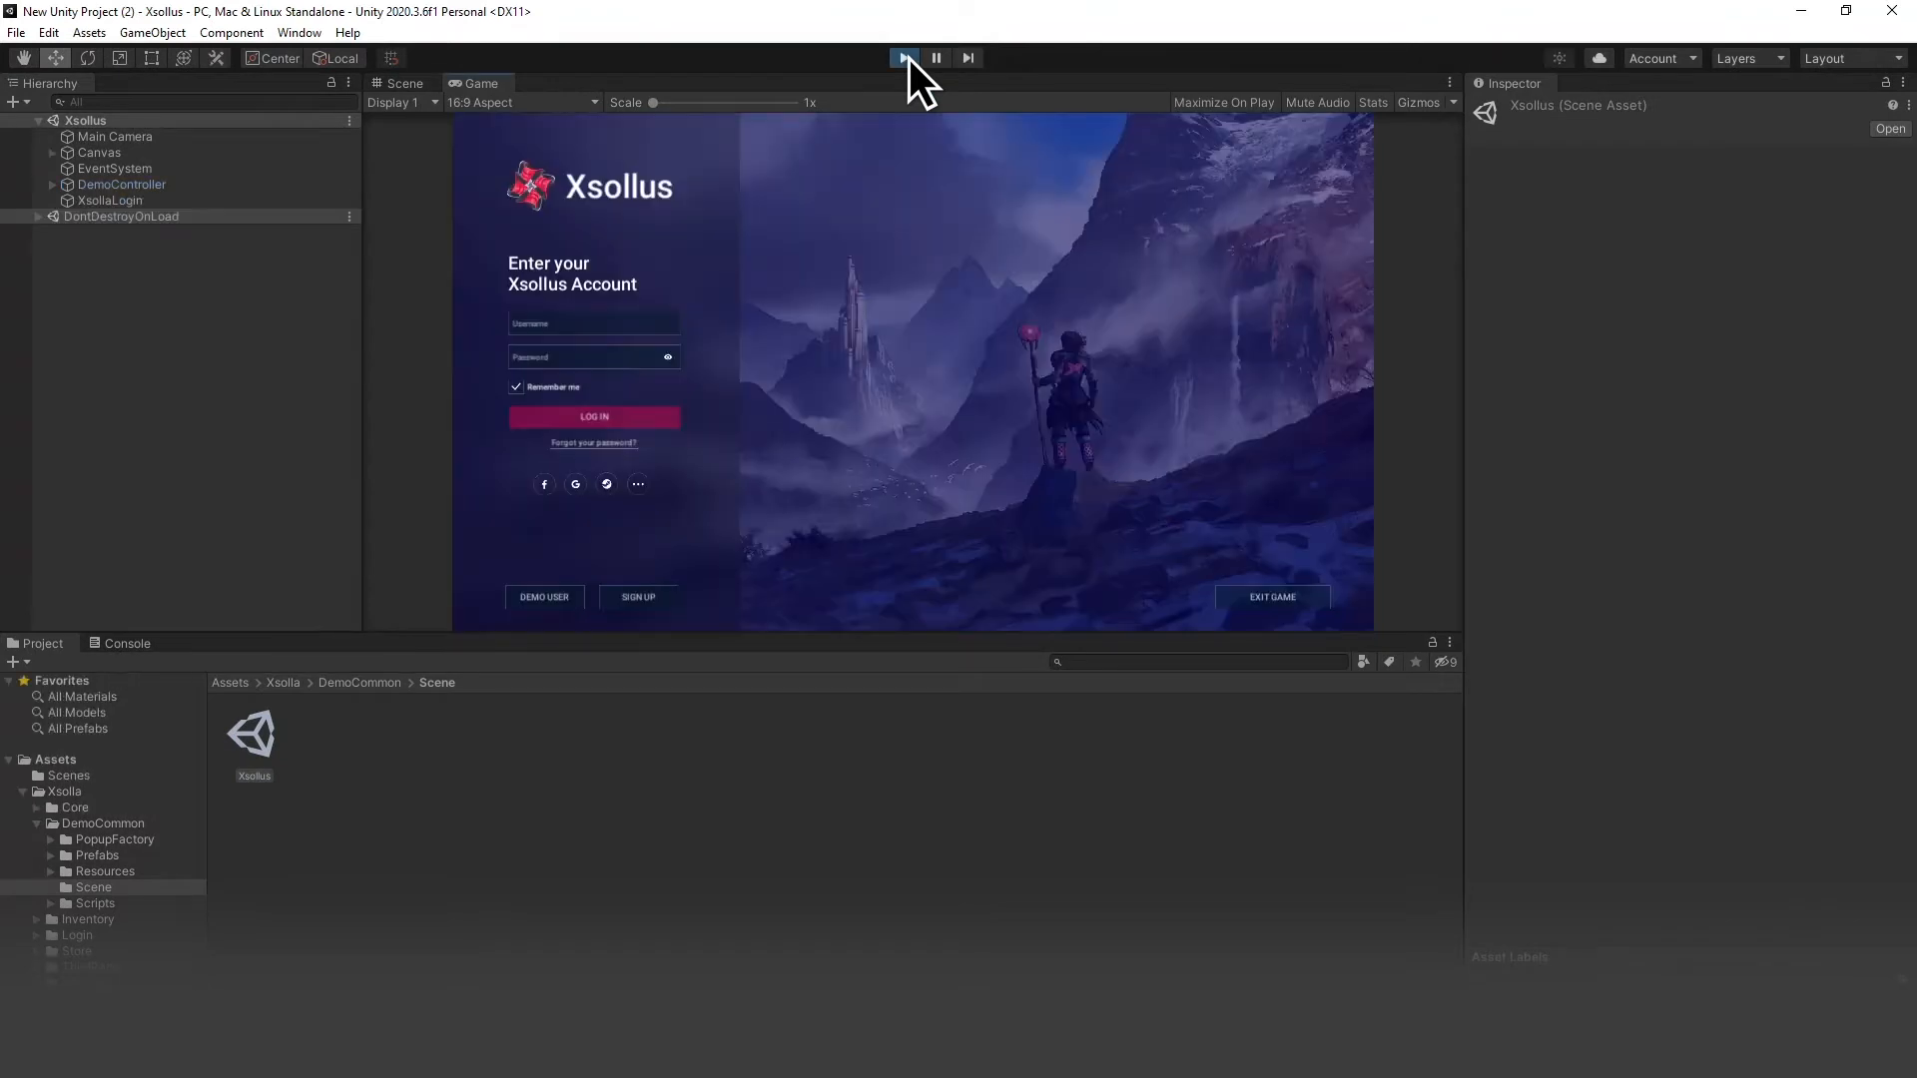
click(539, 593)
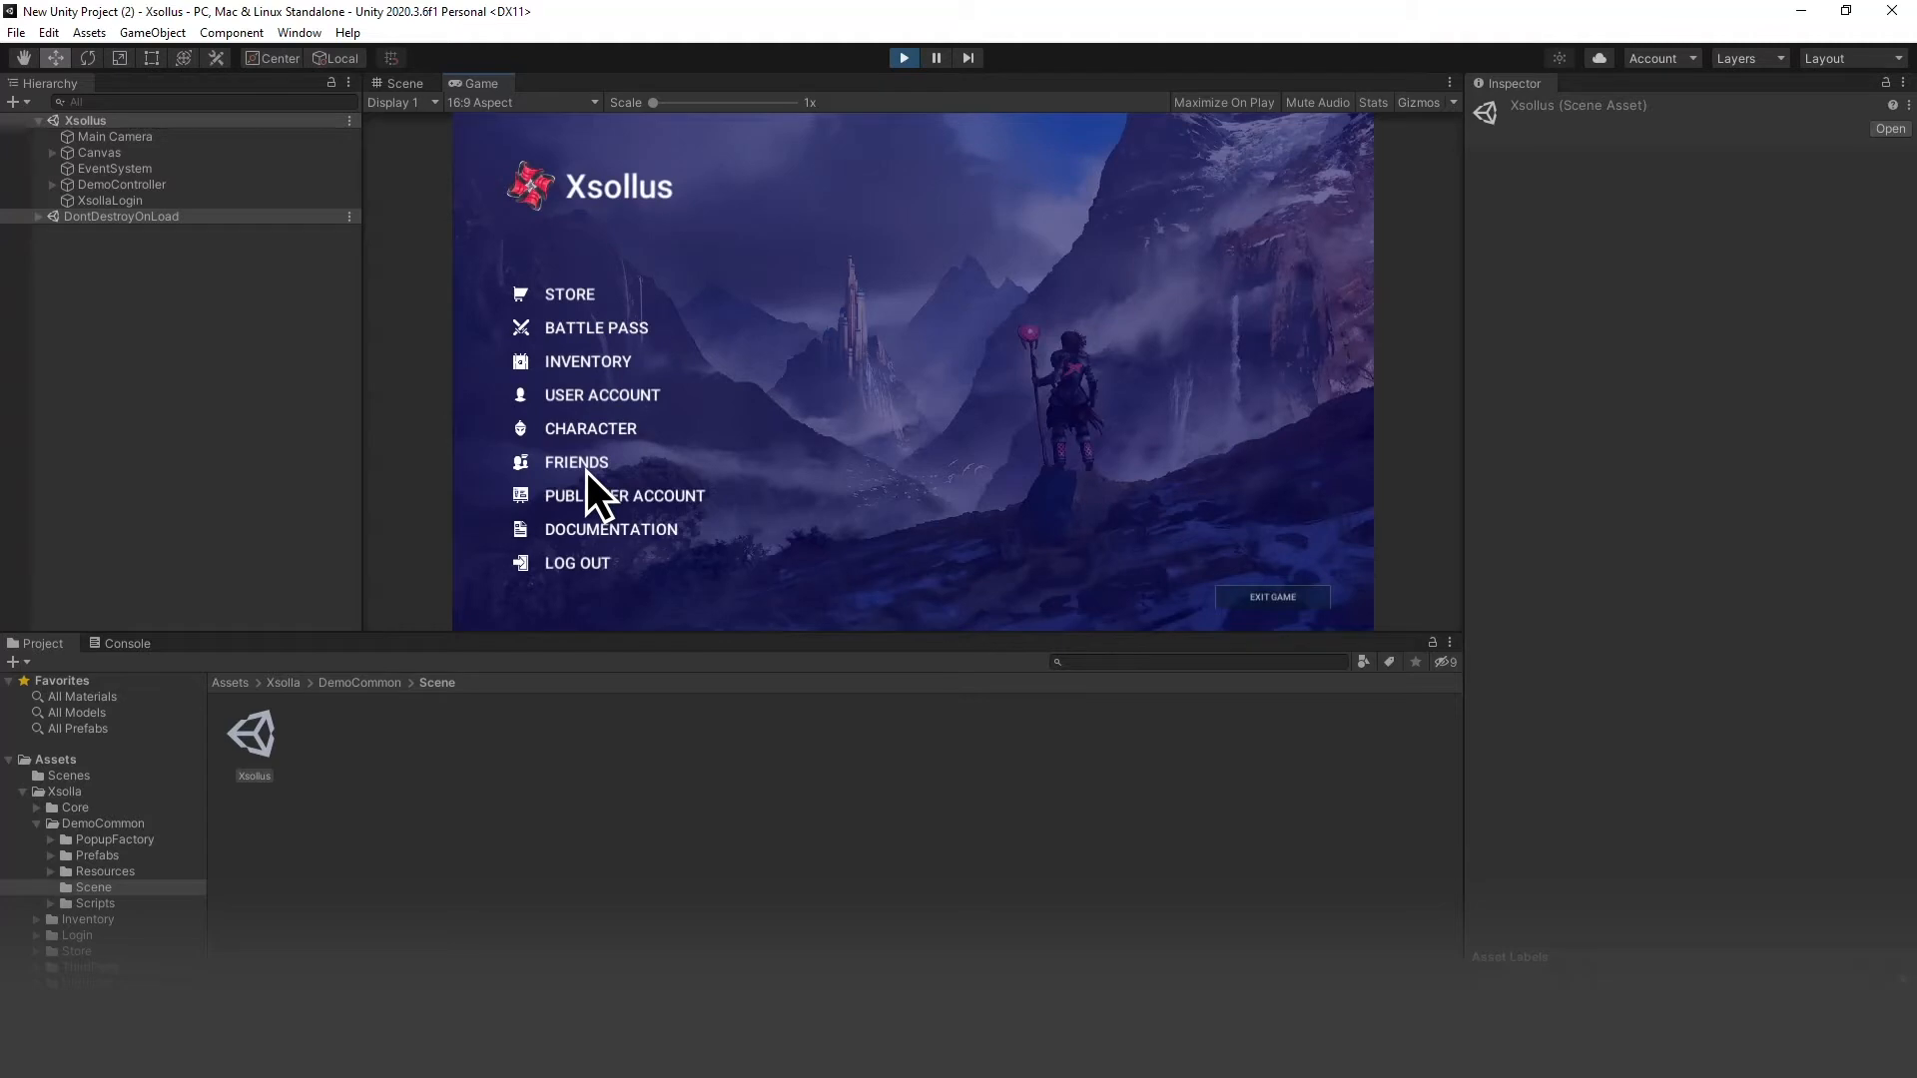
Step: Buy the Xsolla Booster Mega from the in-game Store by credit/debit card, entering the card's security code
click(573, 287)
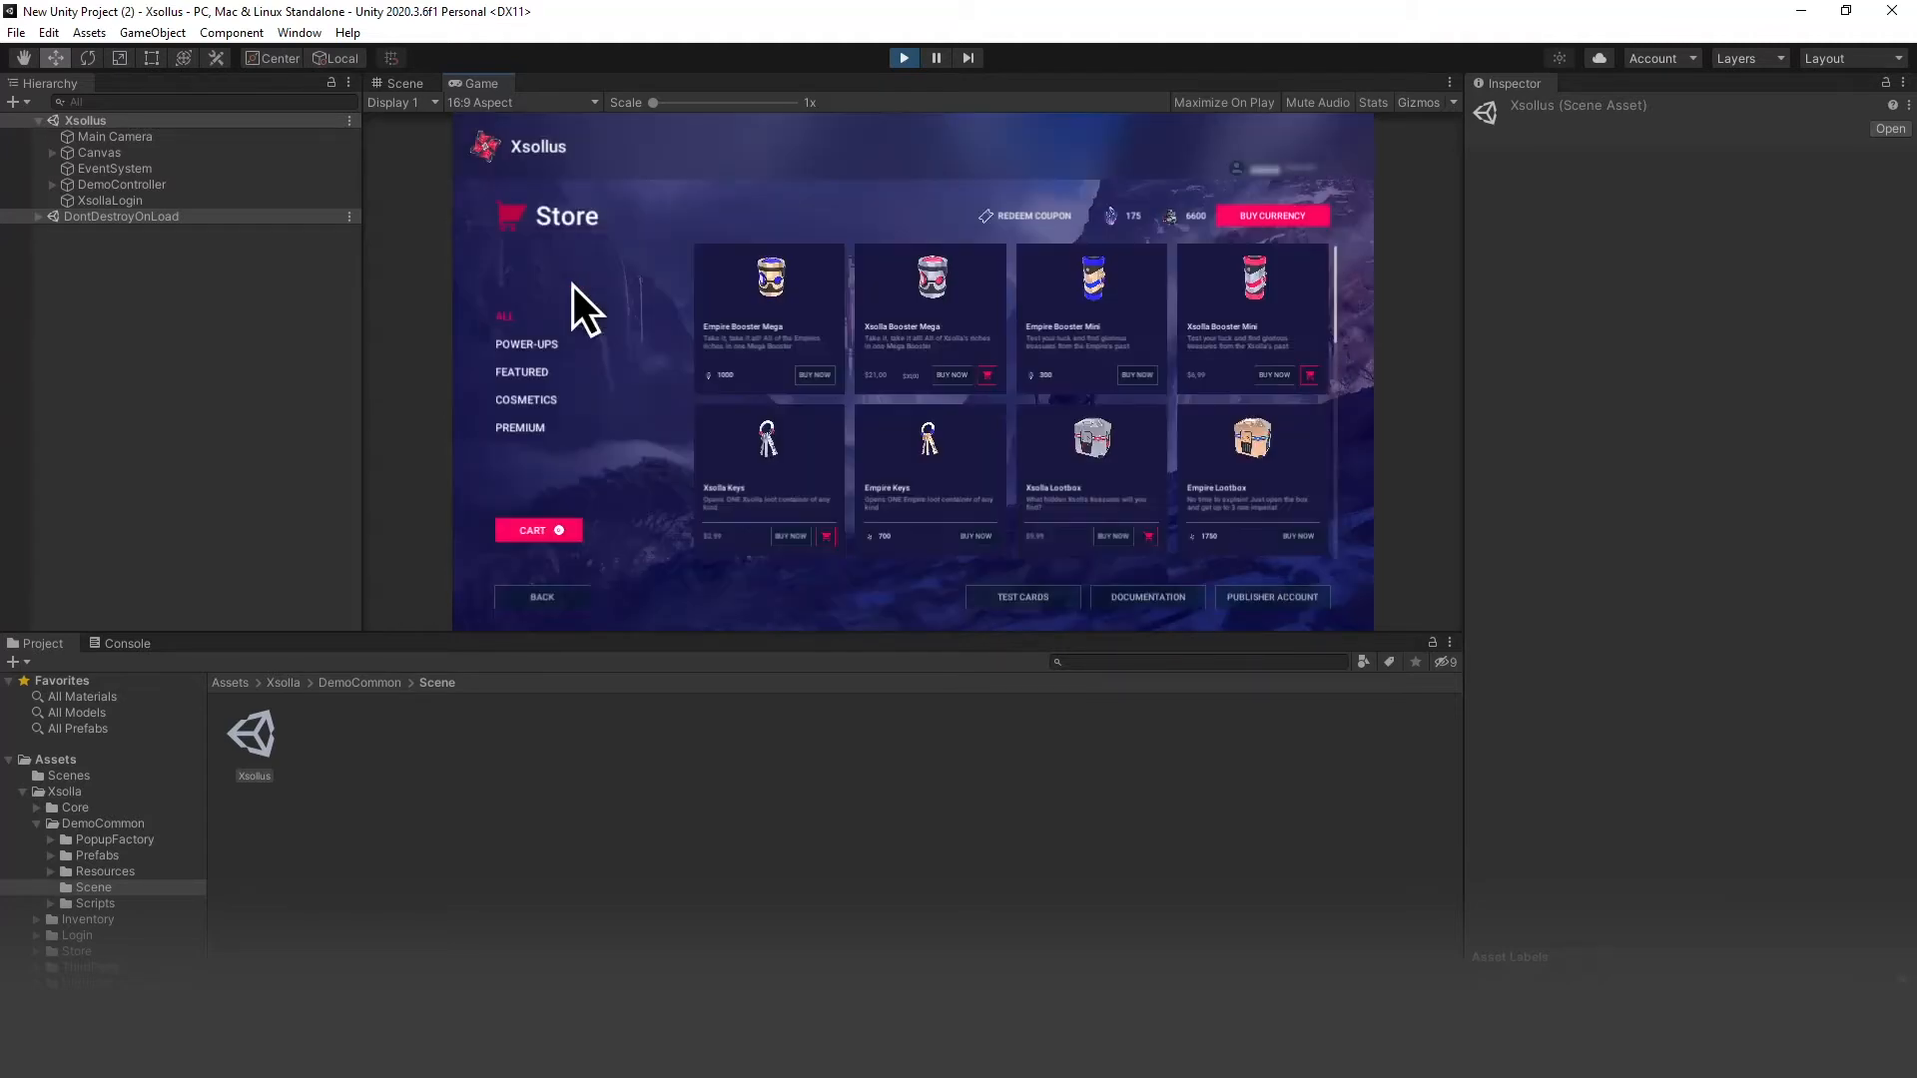
click(940, 366)
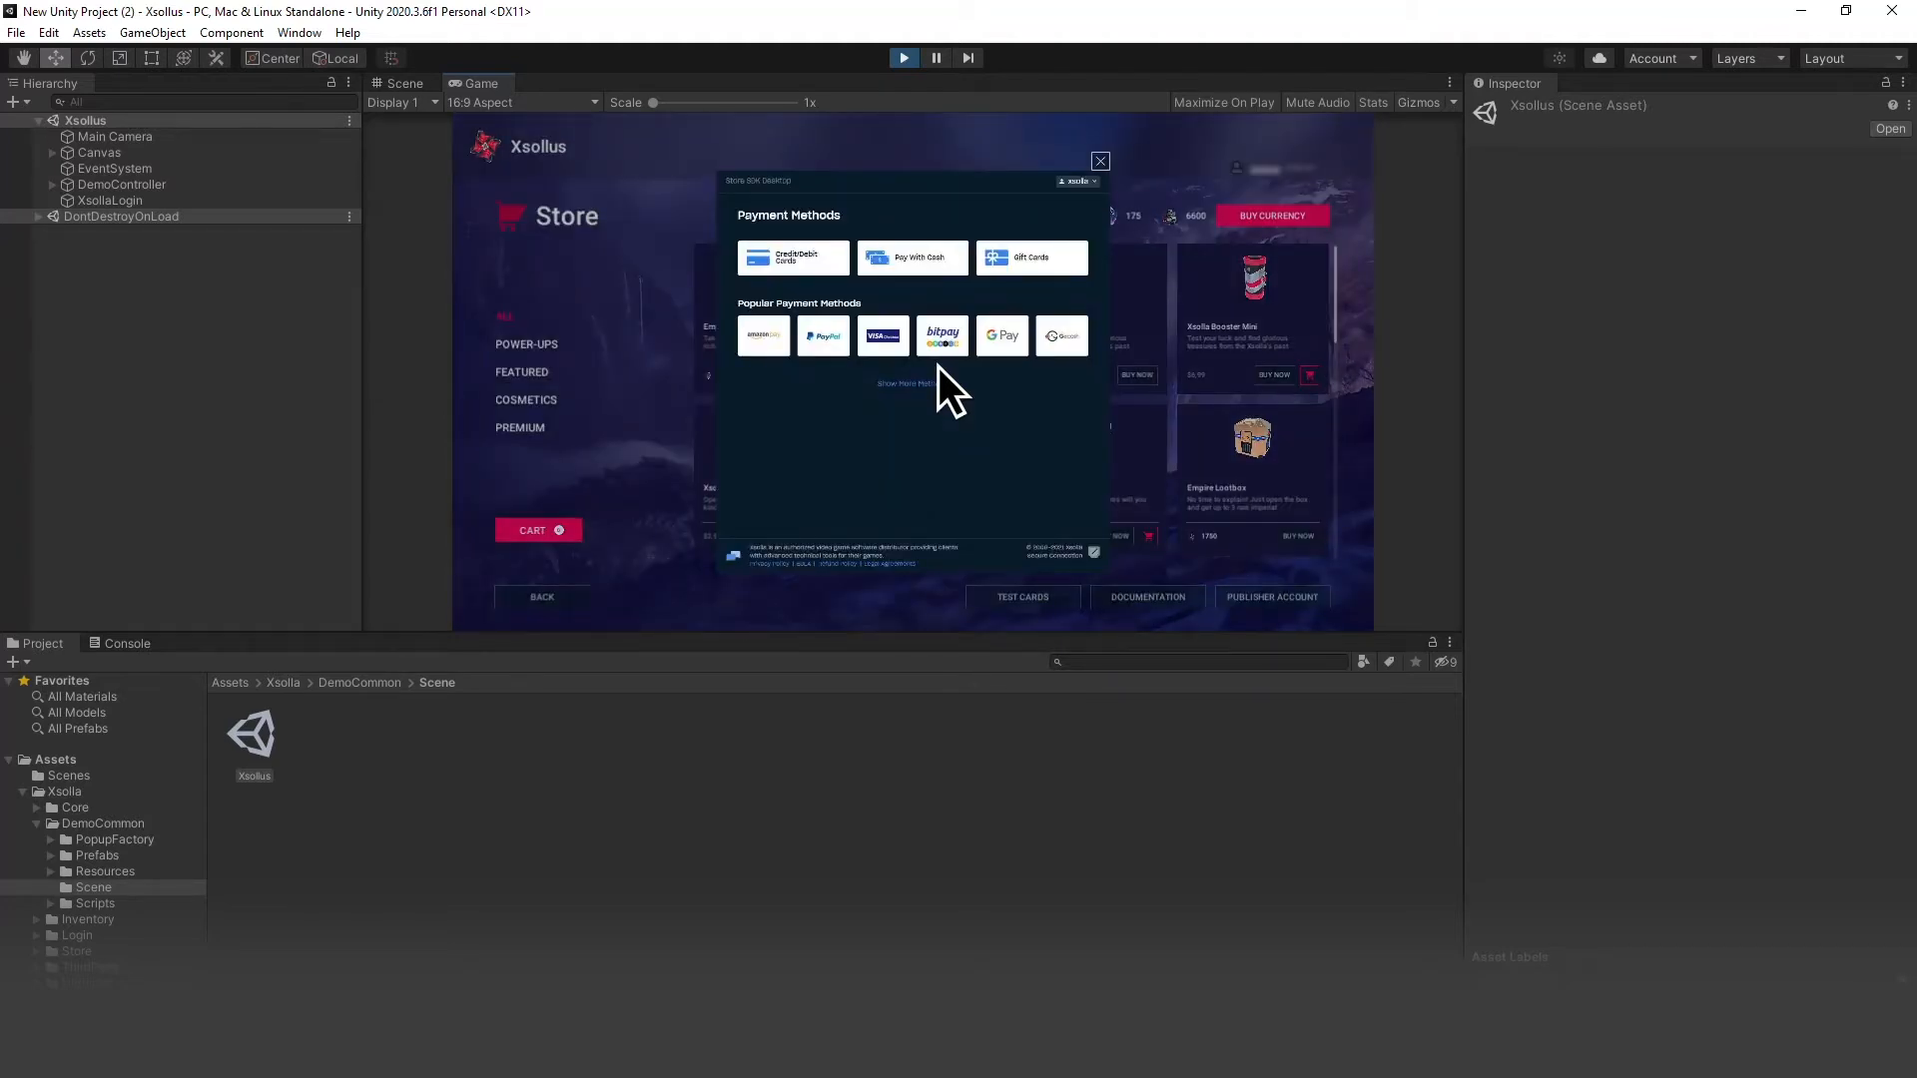
click(804, 257)
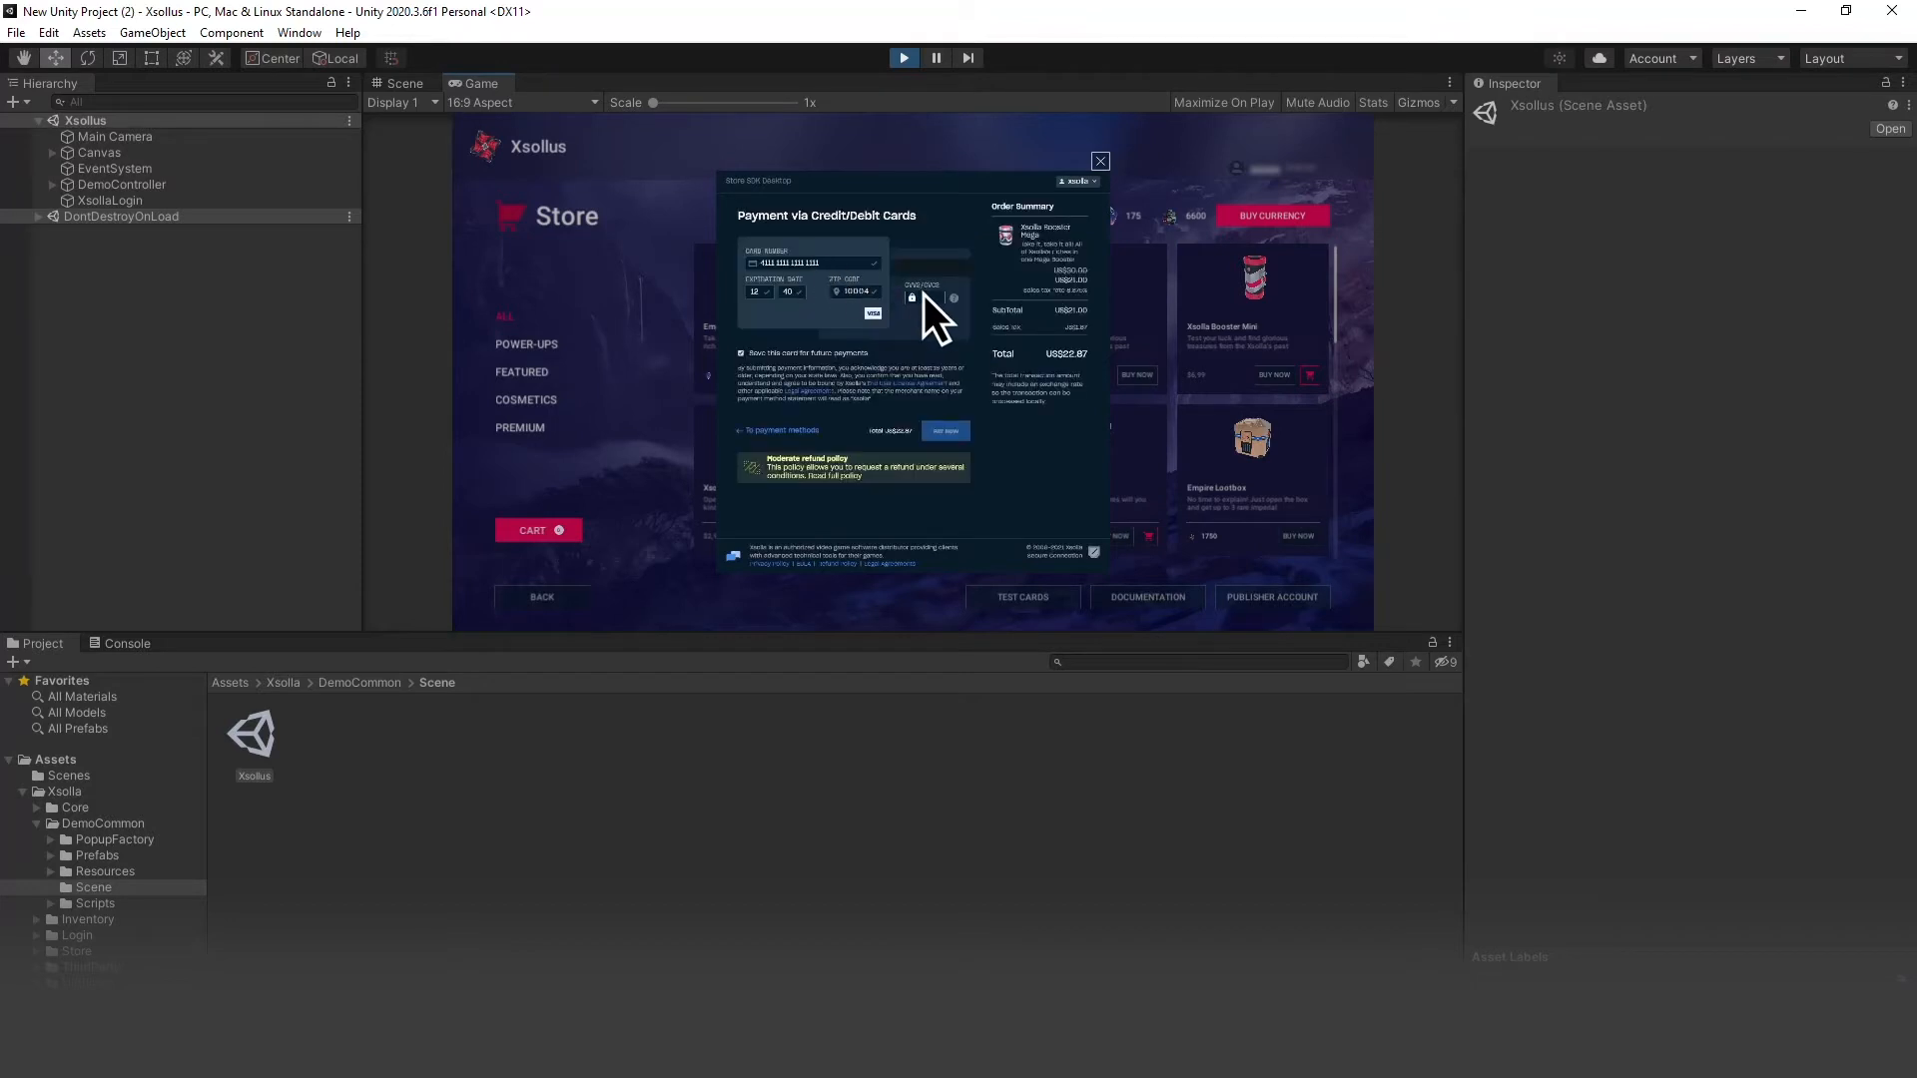
text(123)
click(943, 430)
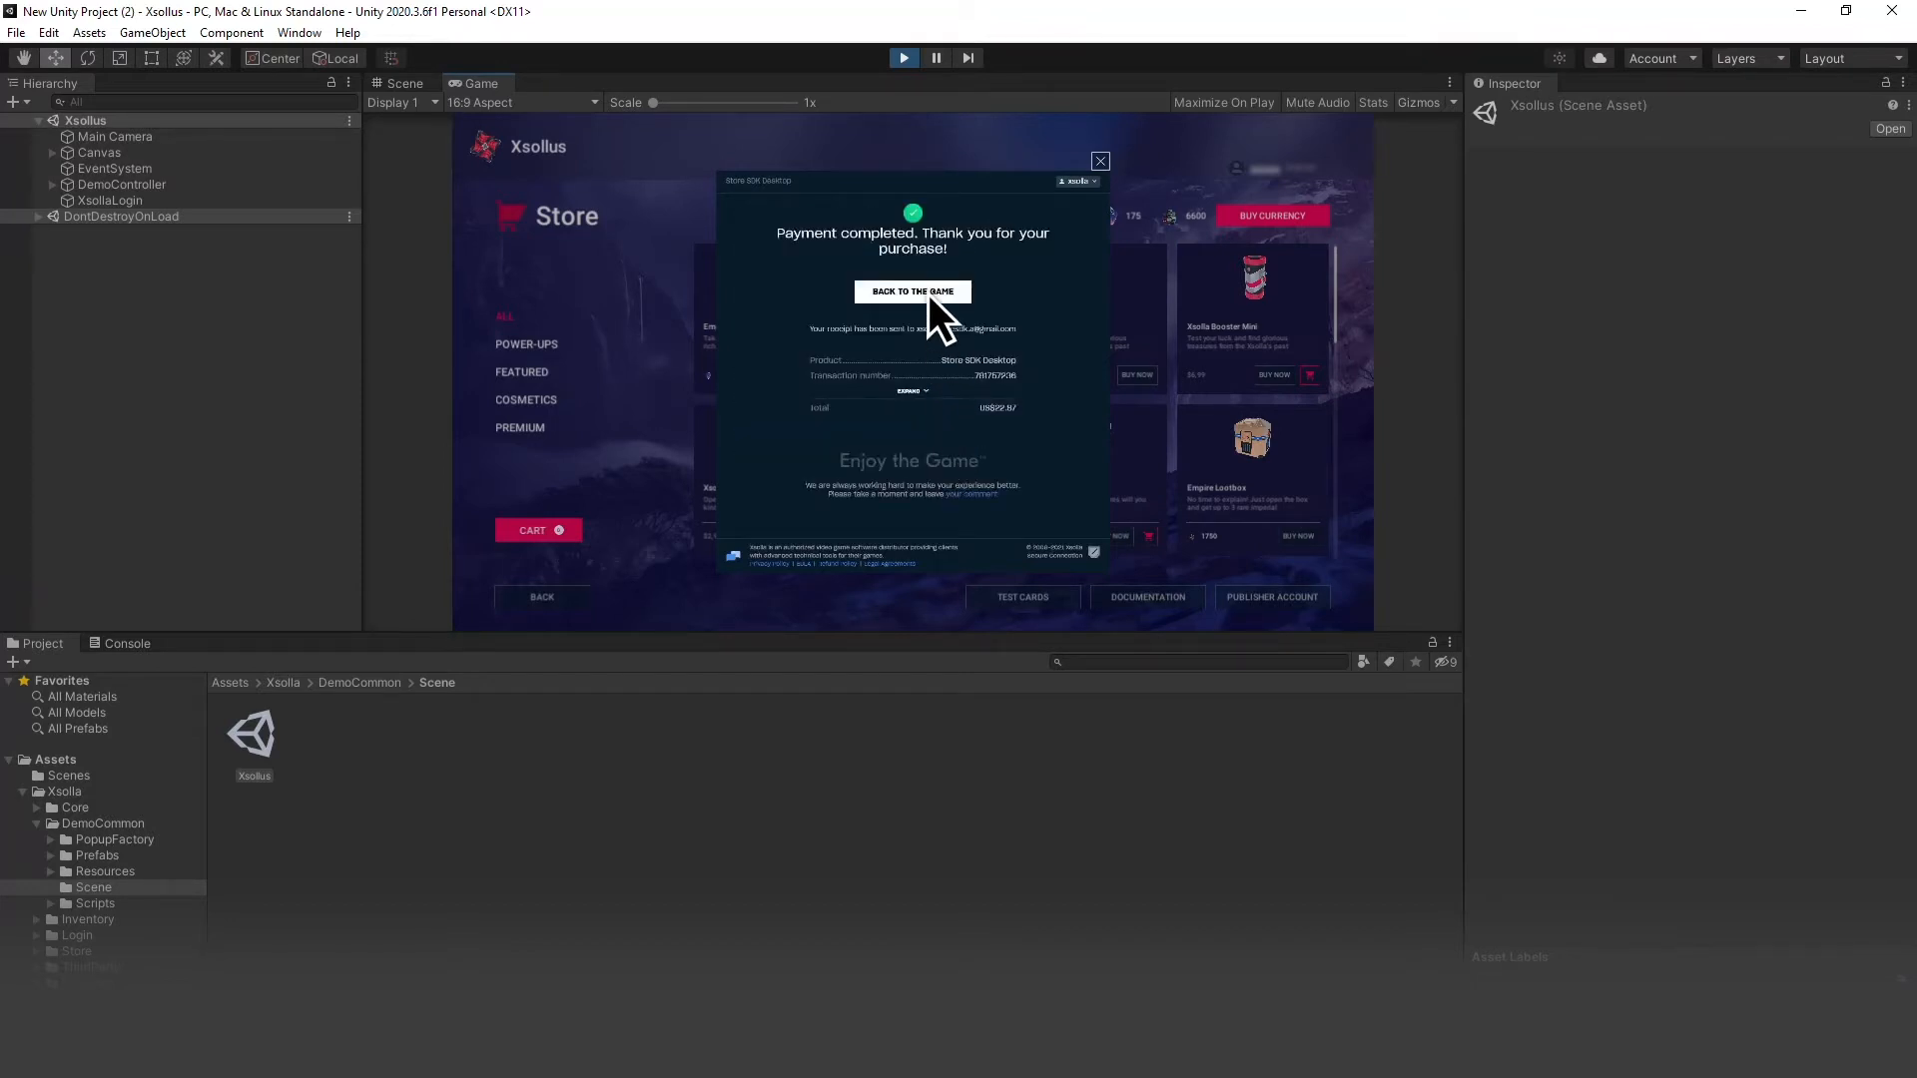
click(928, 295)
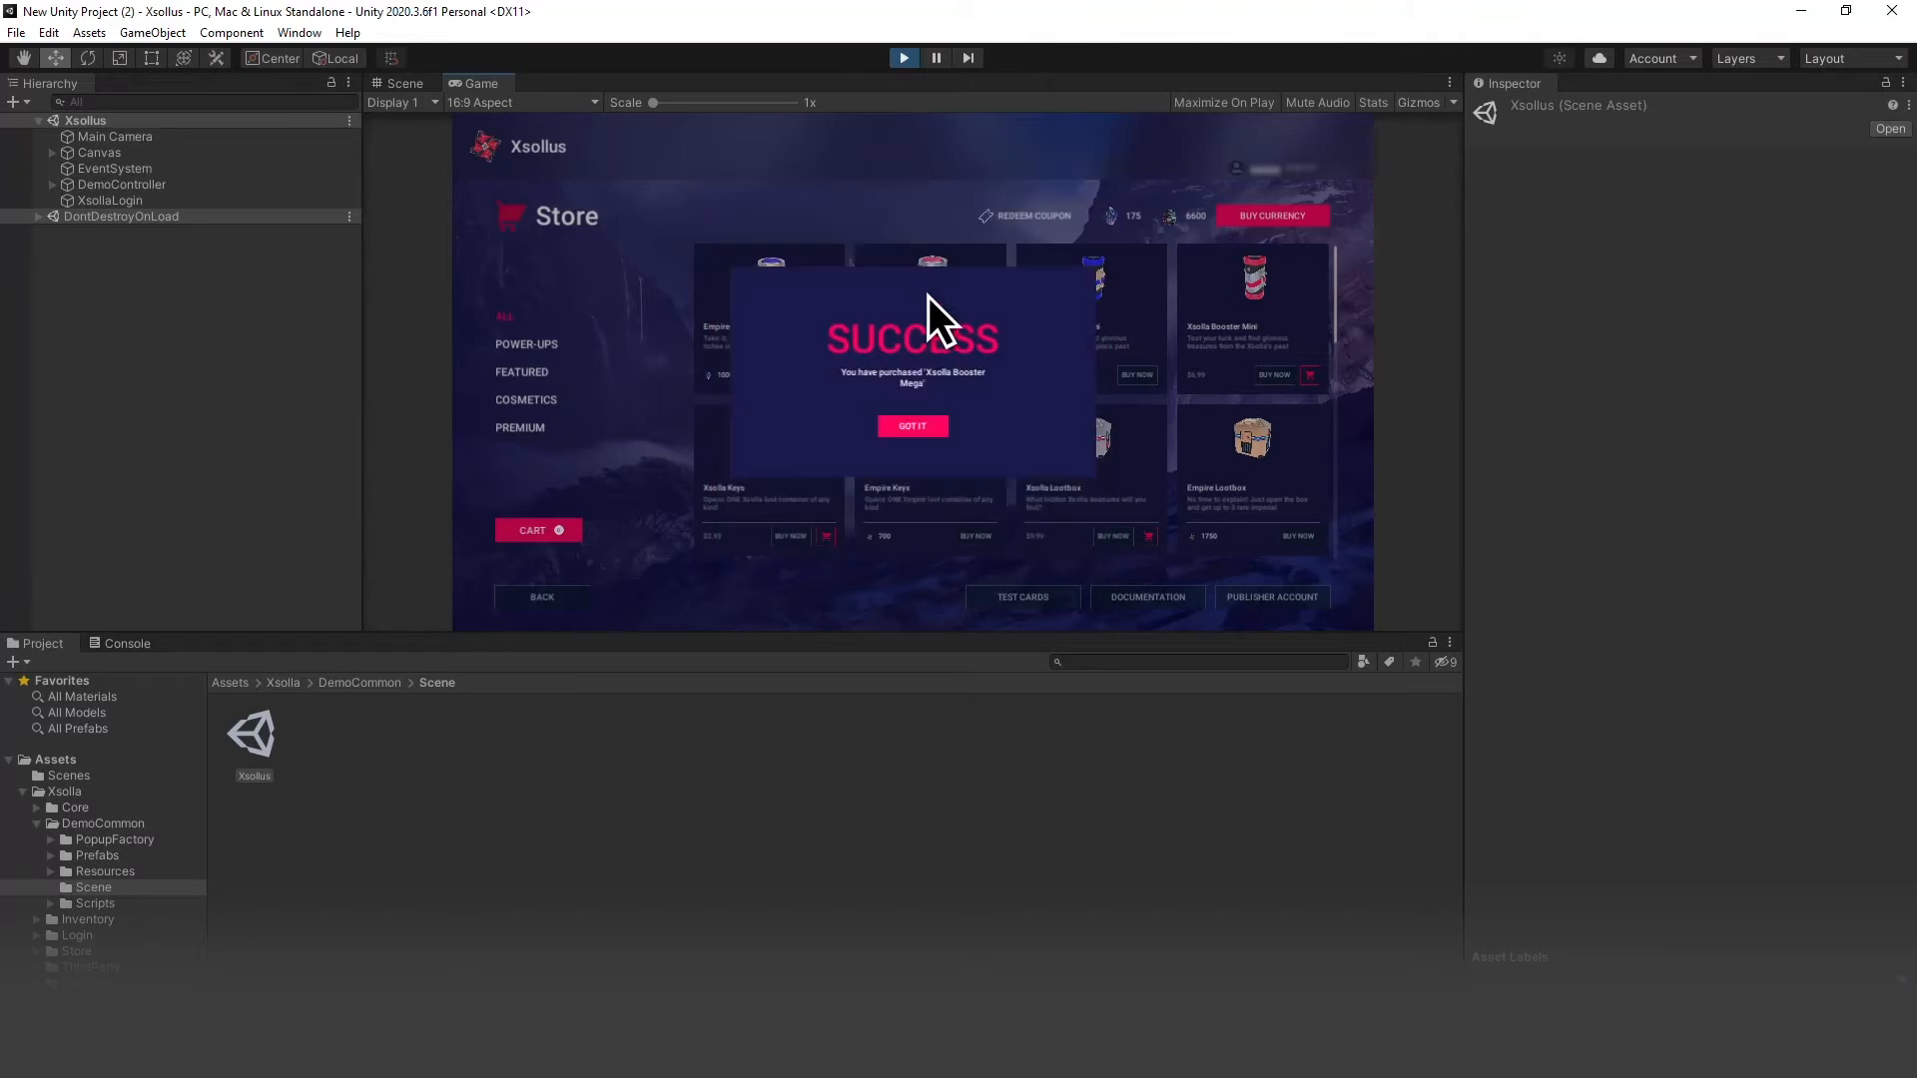
click(936, 433)
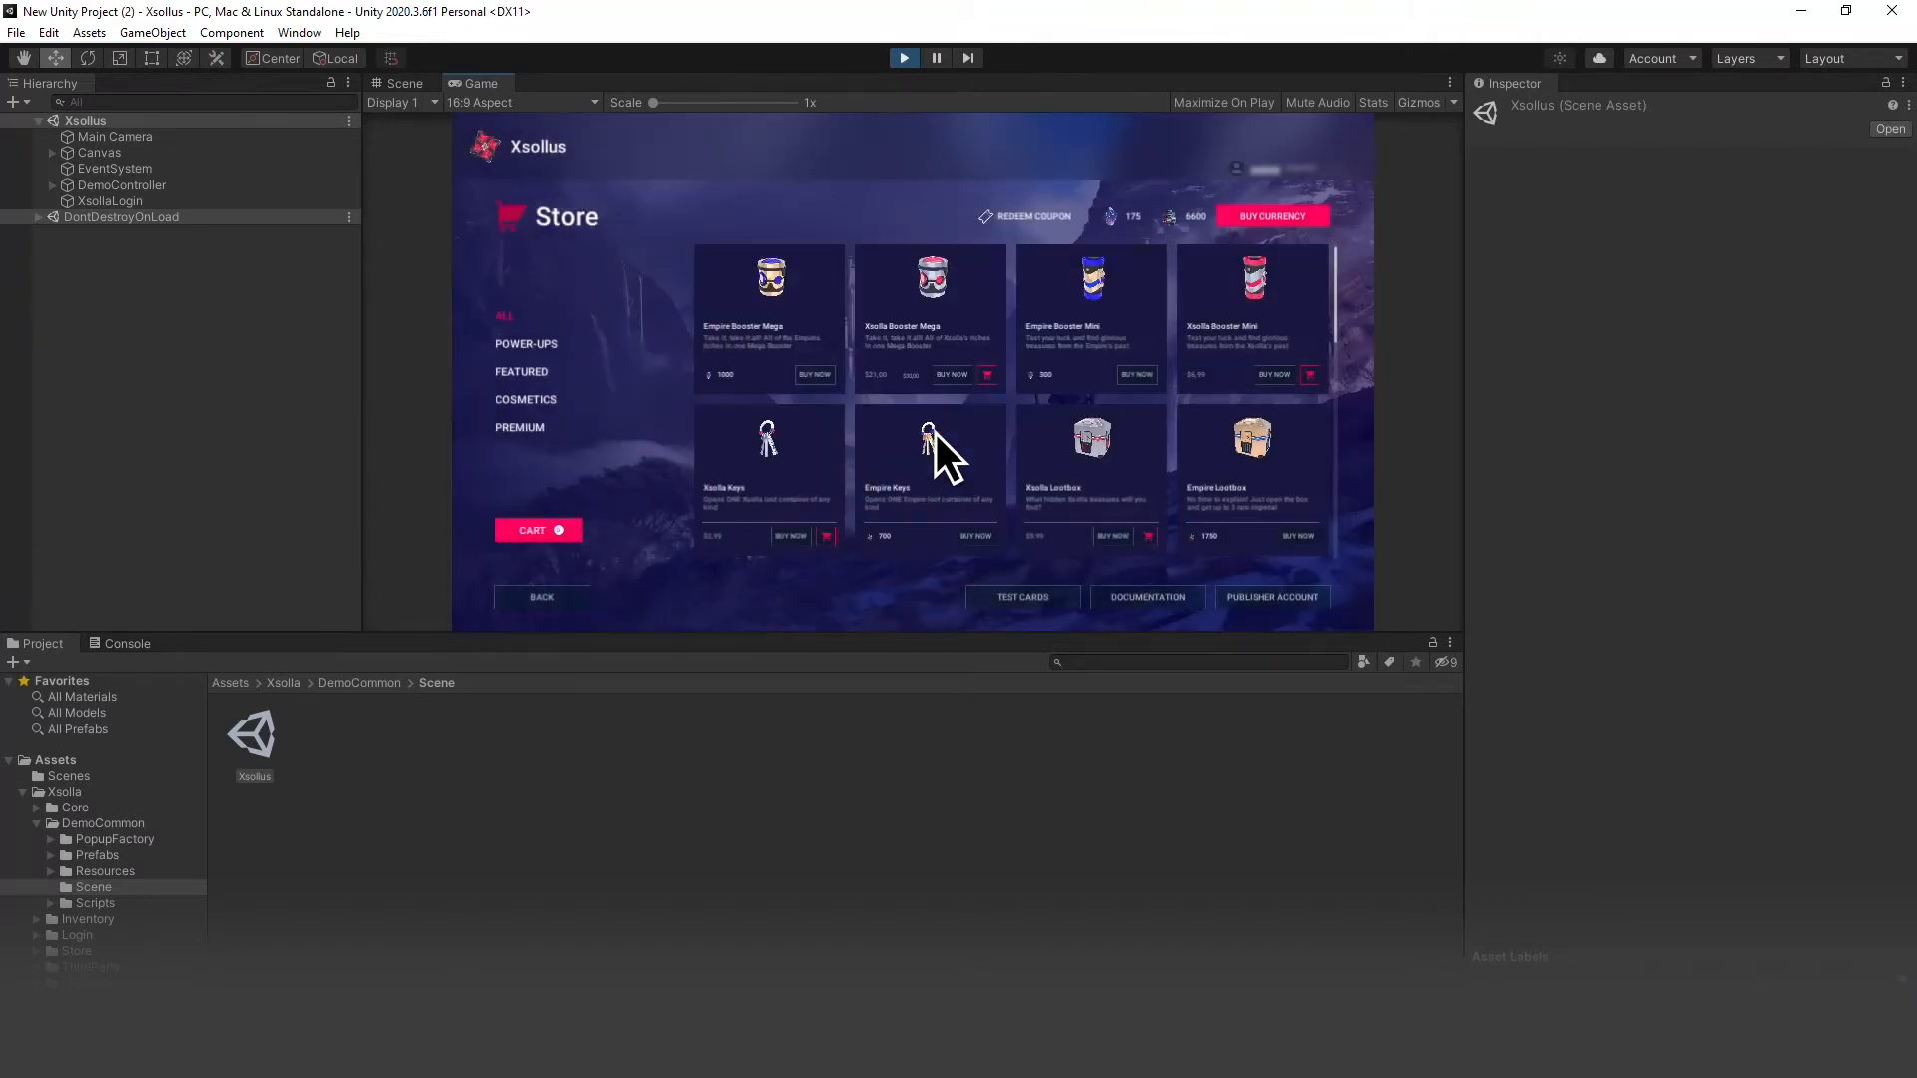
Step: Leave the Store, switch to the Publisher Account site from the game's main menu and log in with the filled-in credentials
click(570, 598)
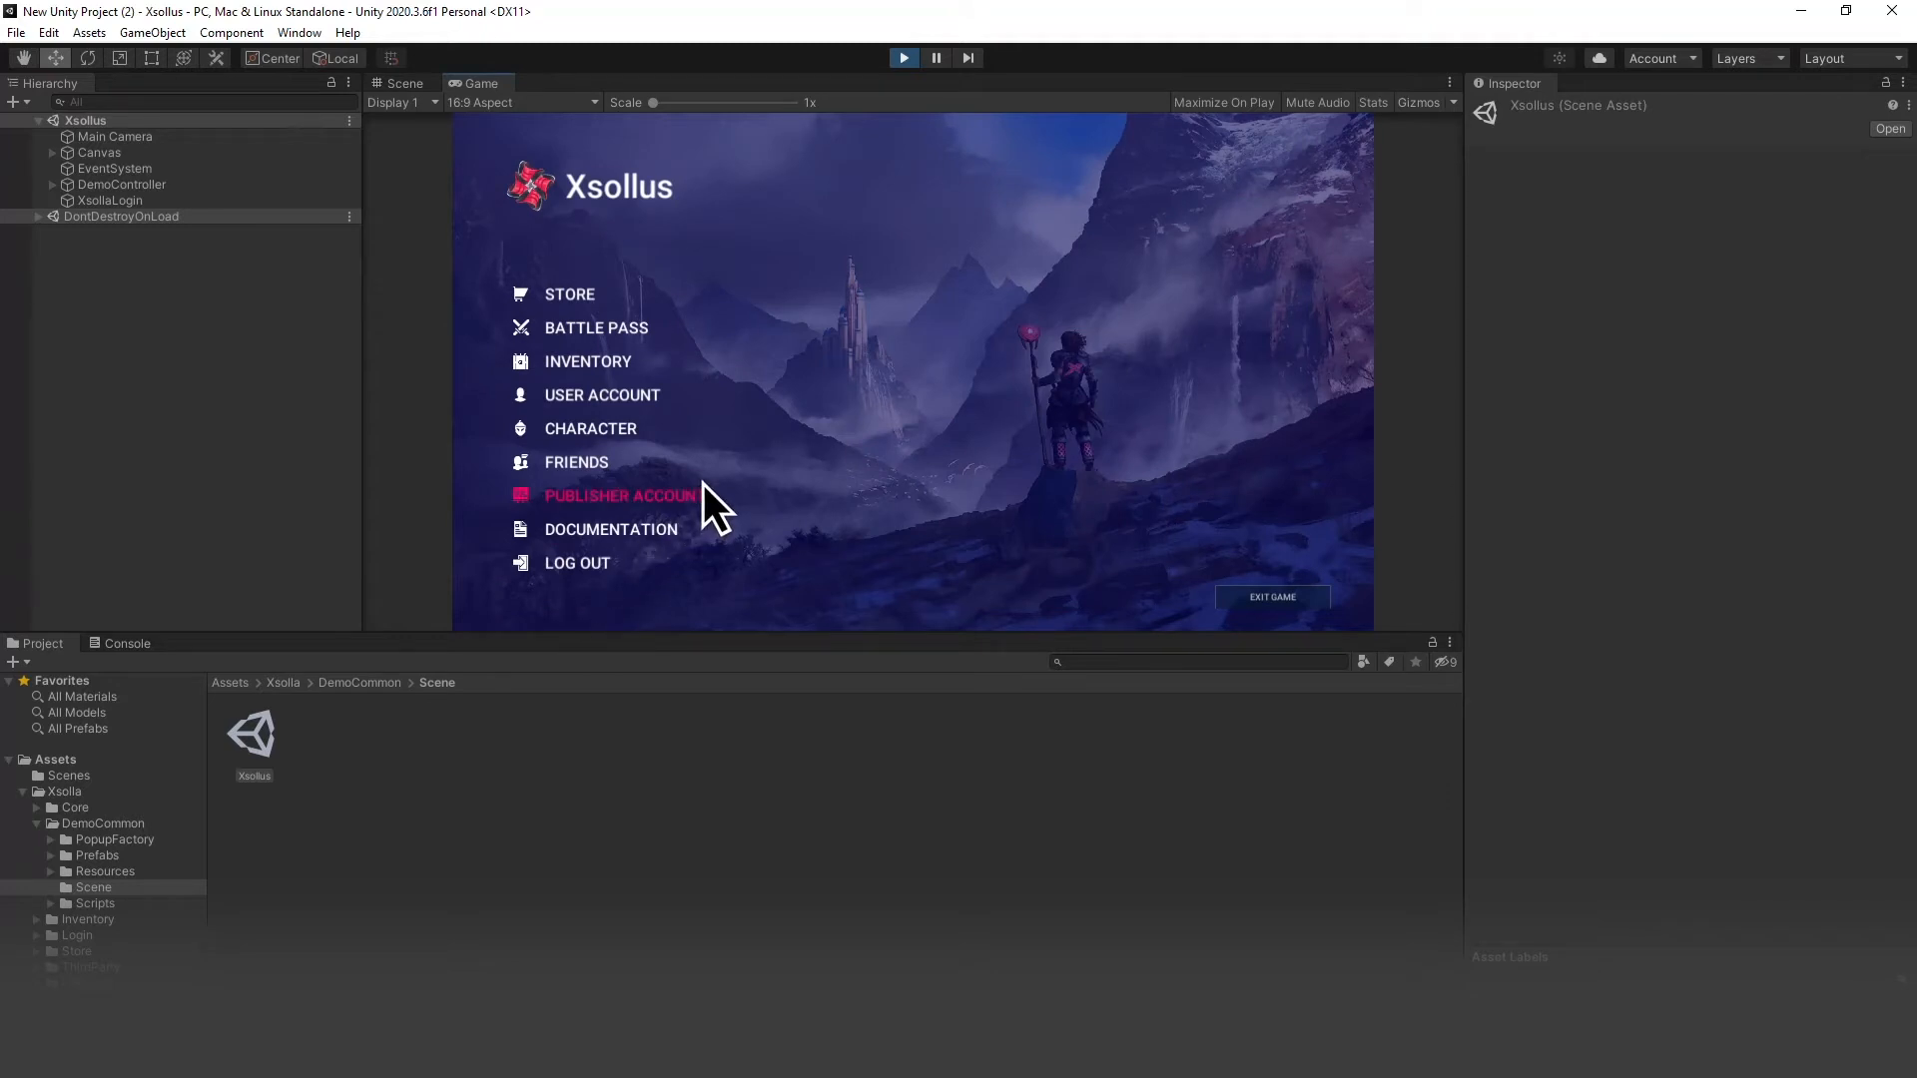
click(619, 495)
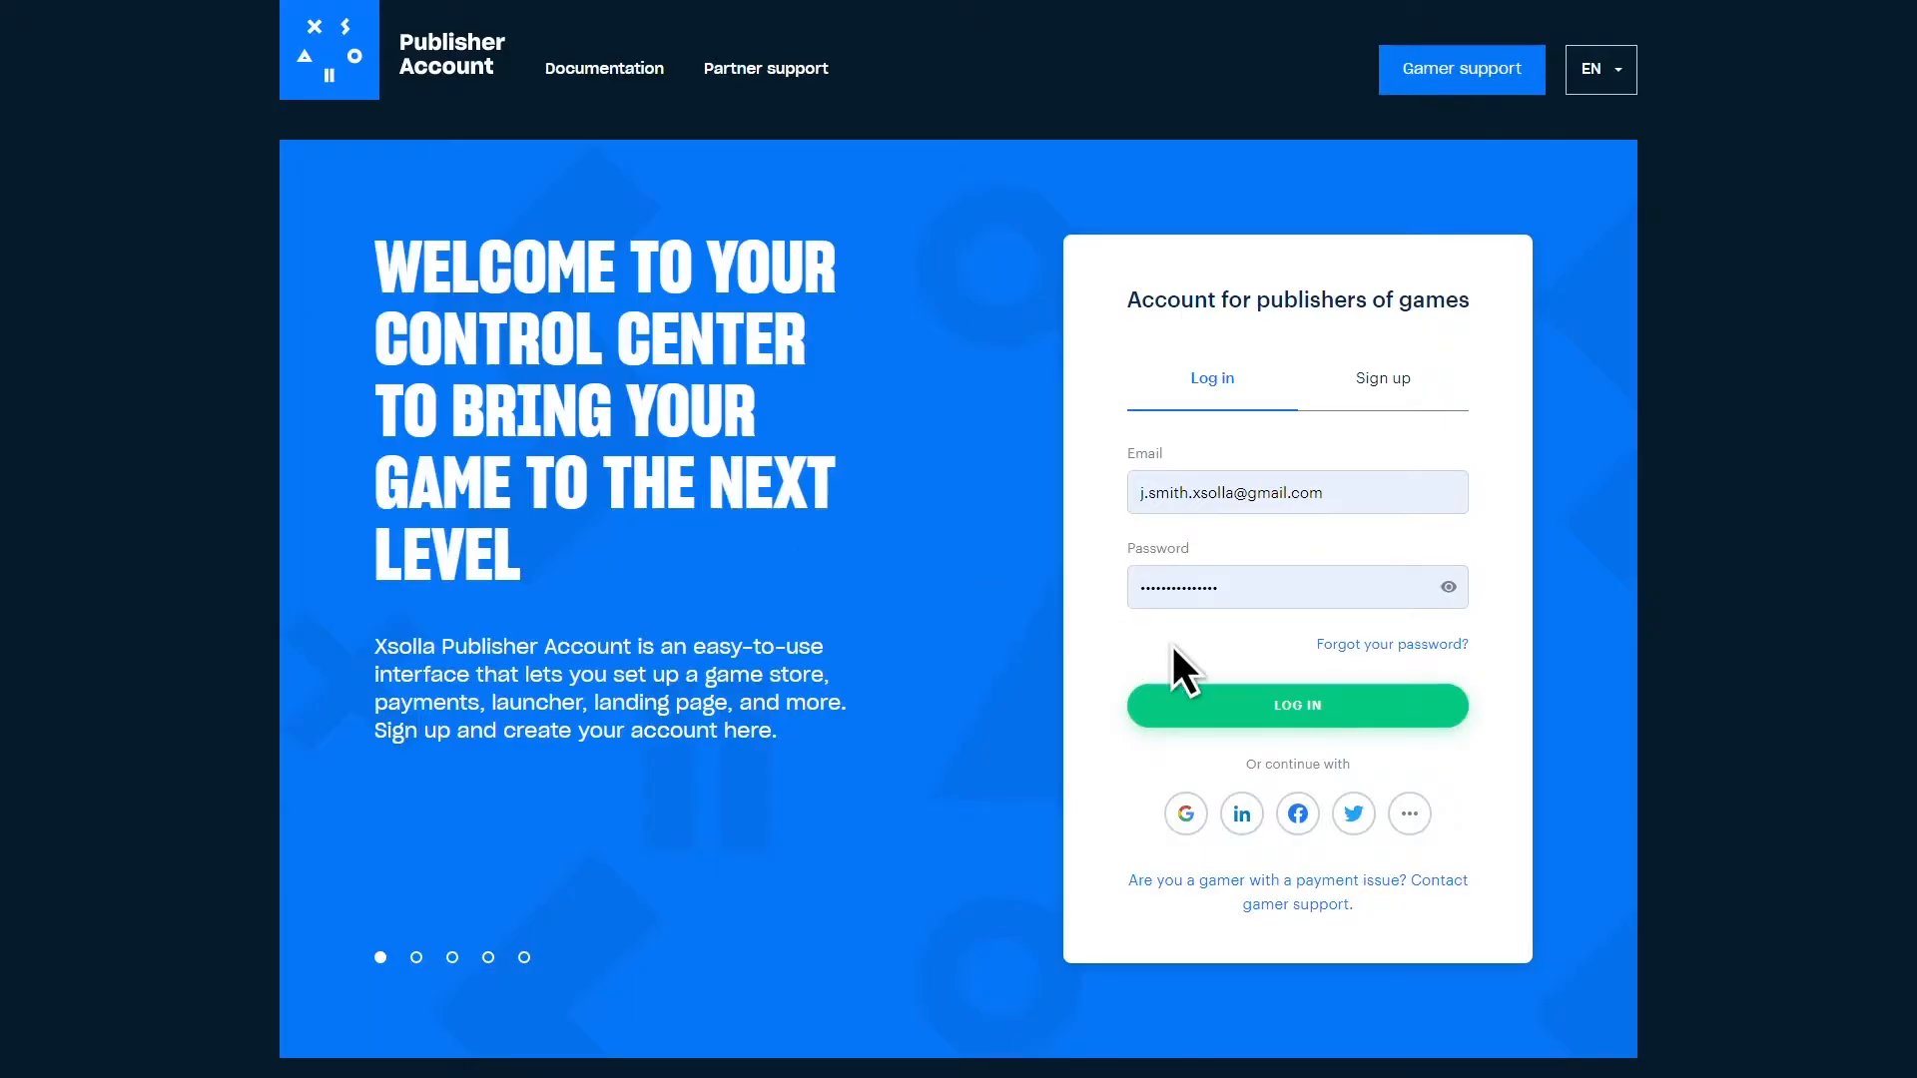
click(1372, 713)
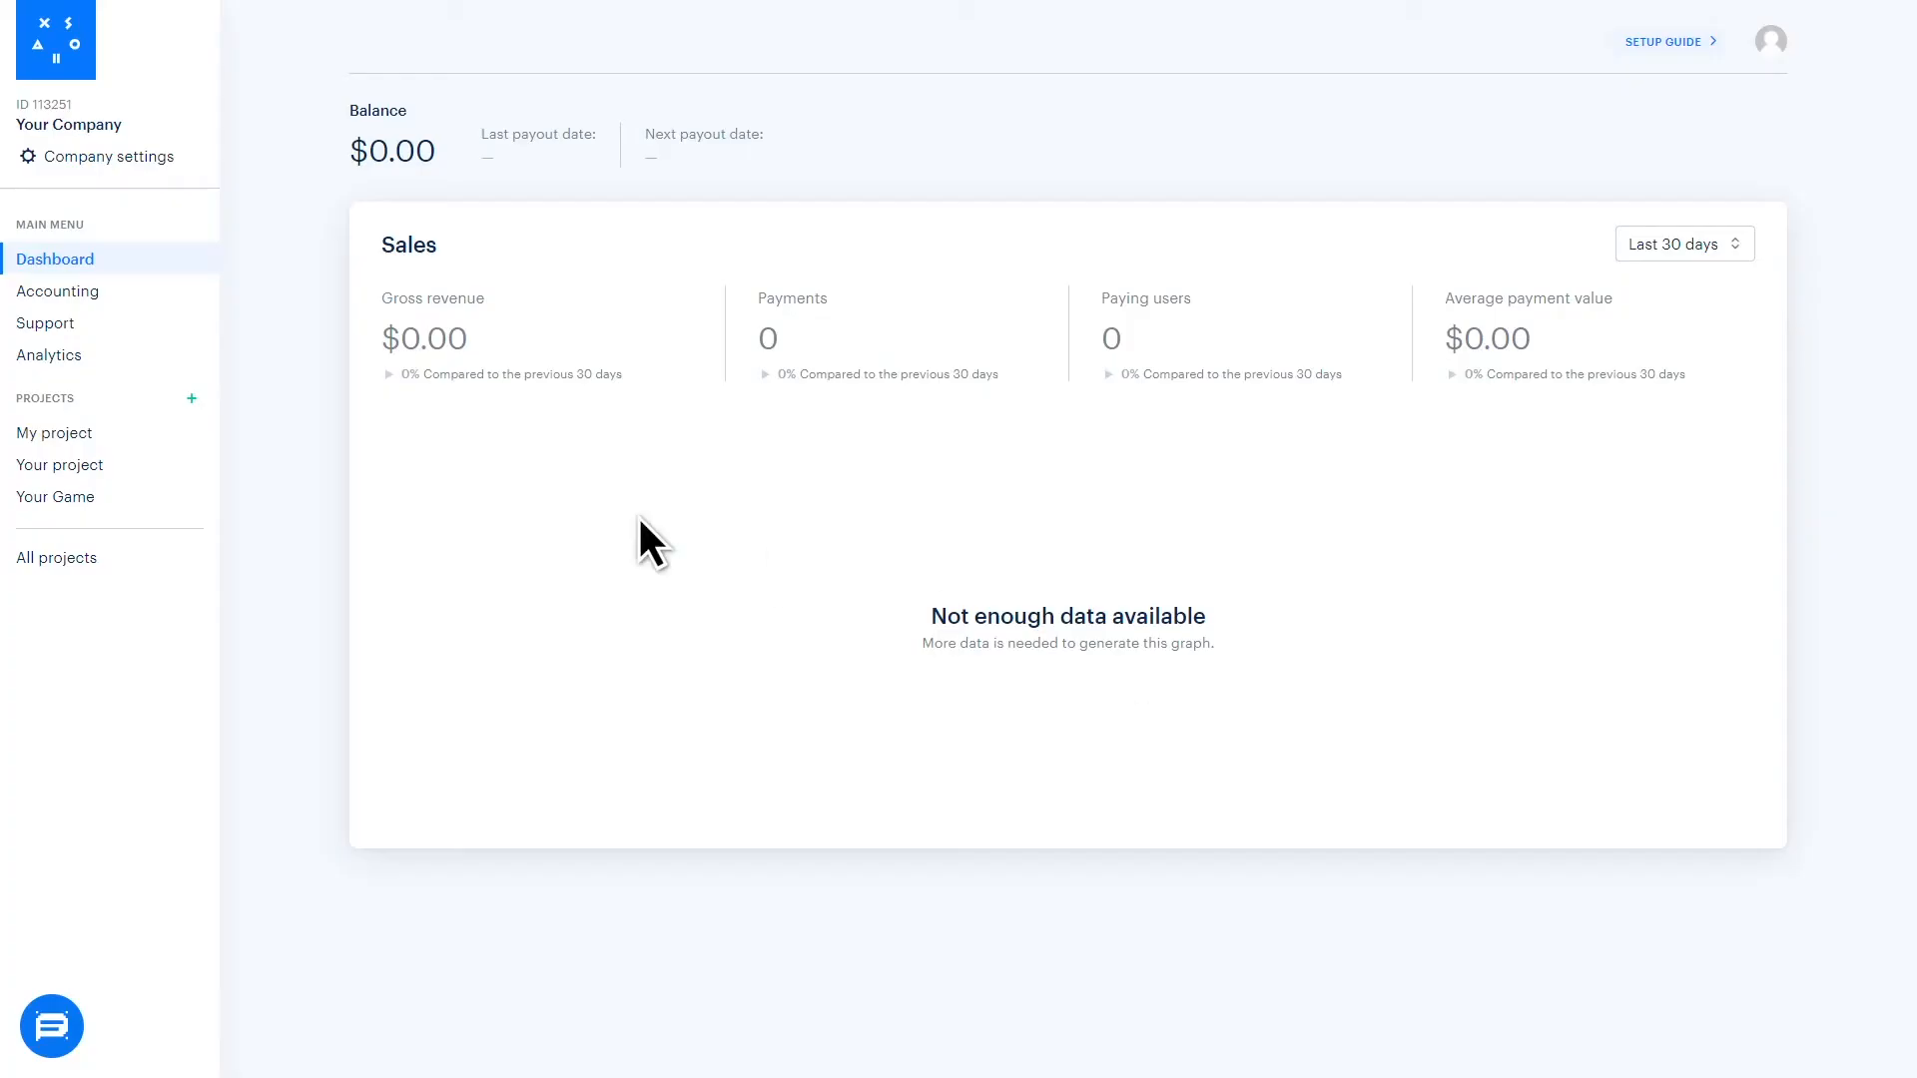
Step: Create a project named "New project-1" with manual setup in Publisher Account
click(191, 398)
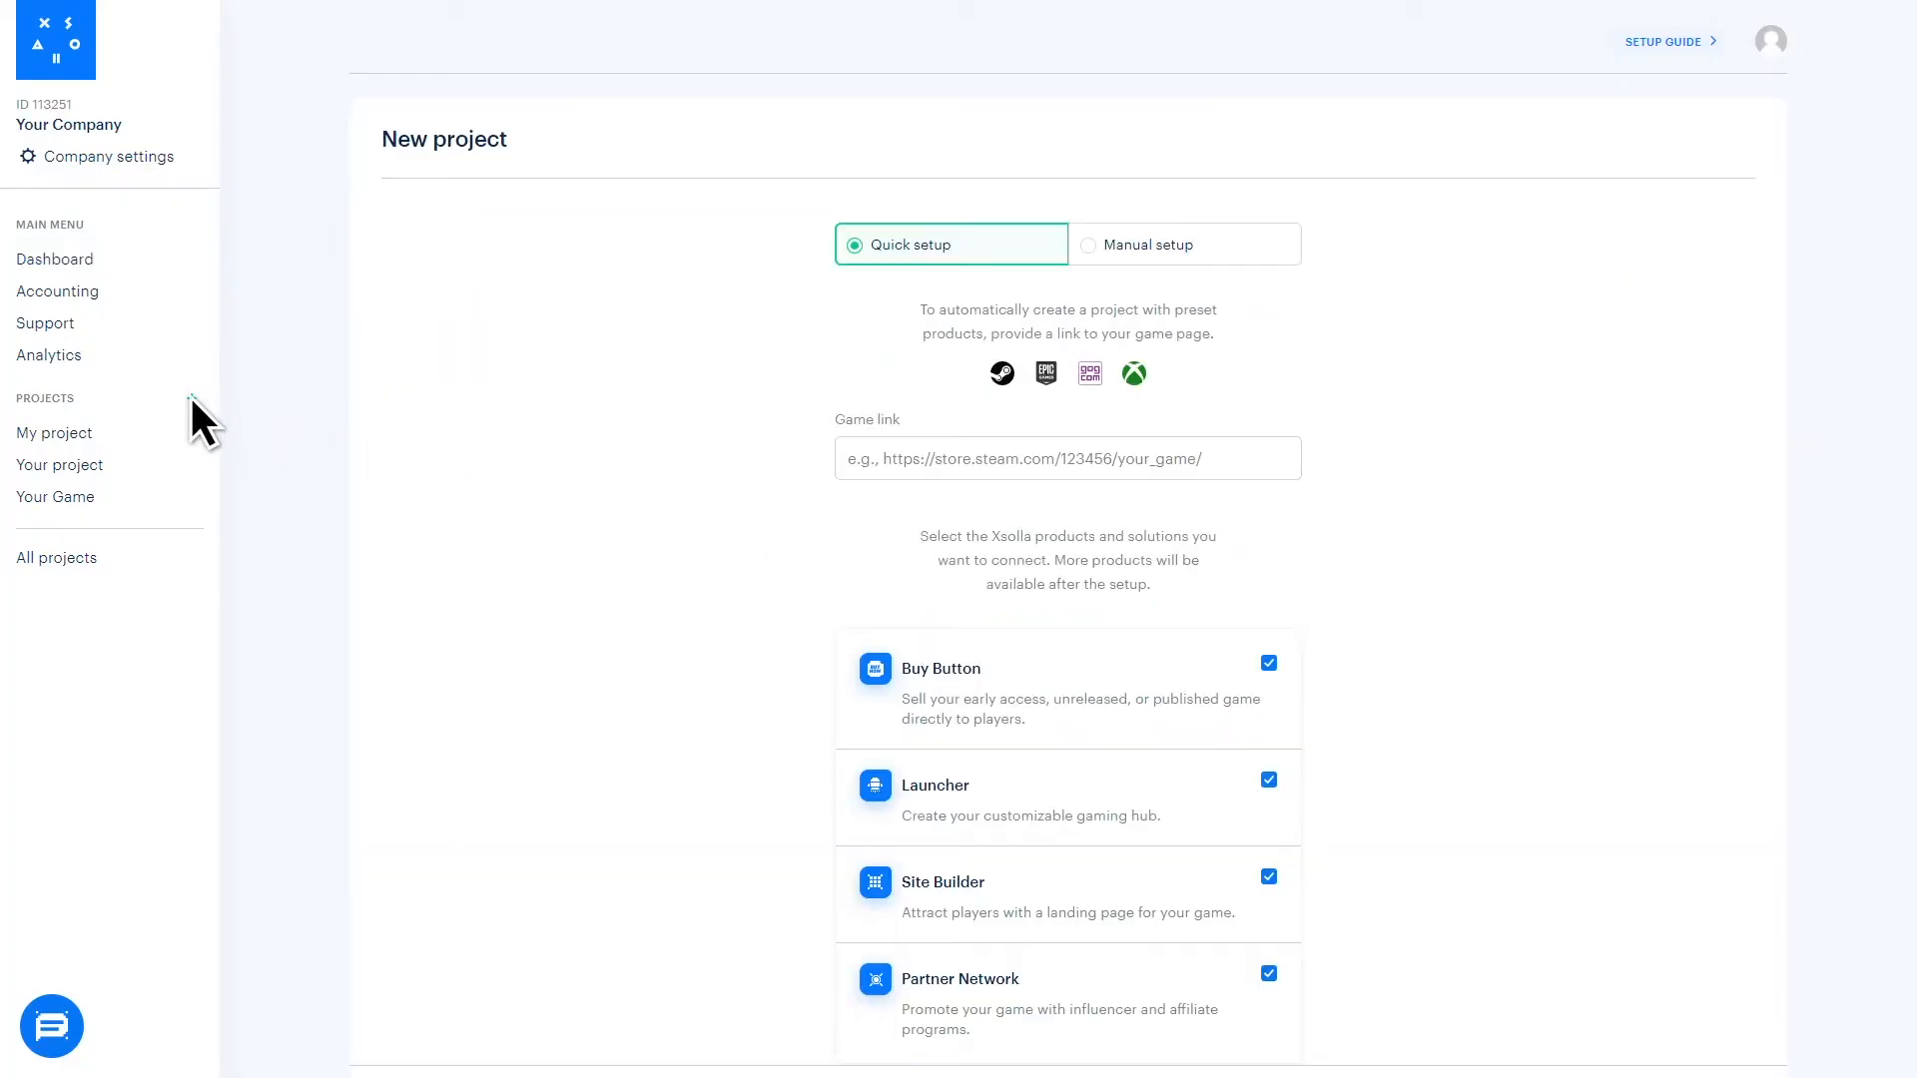
click(1093, 247)
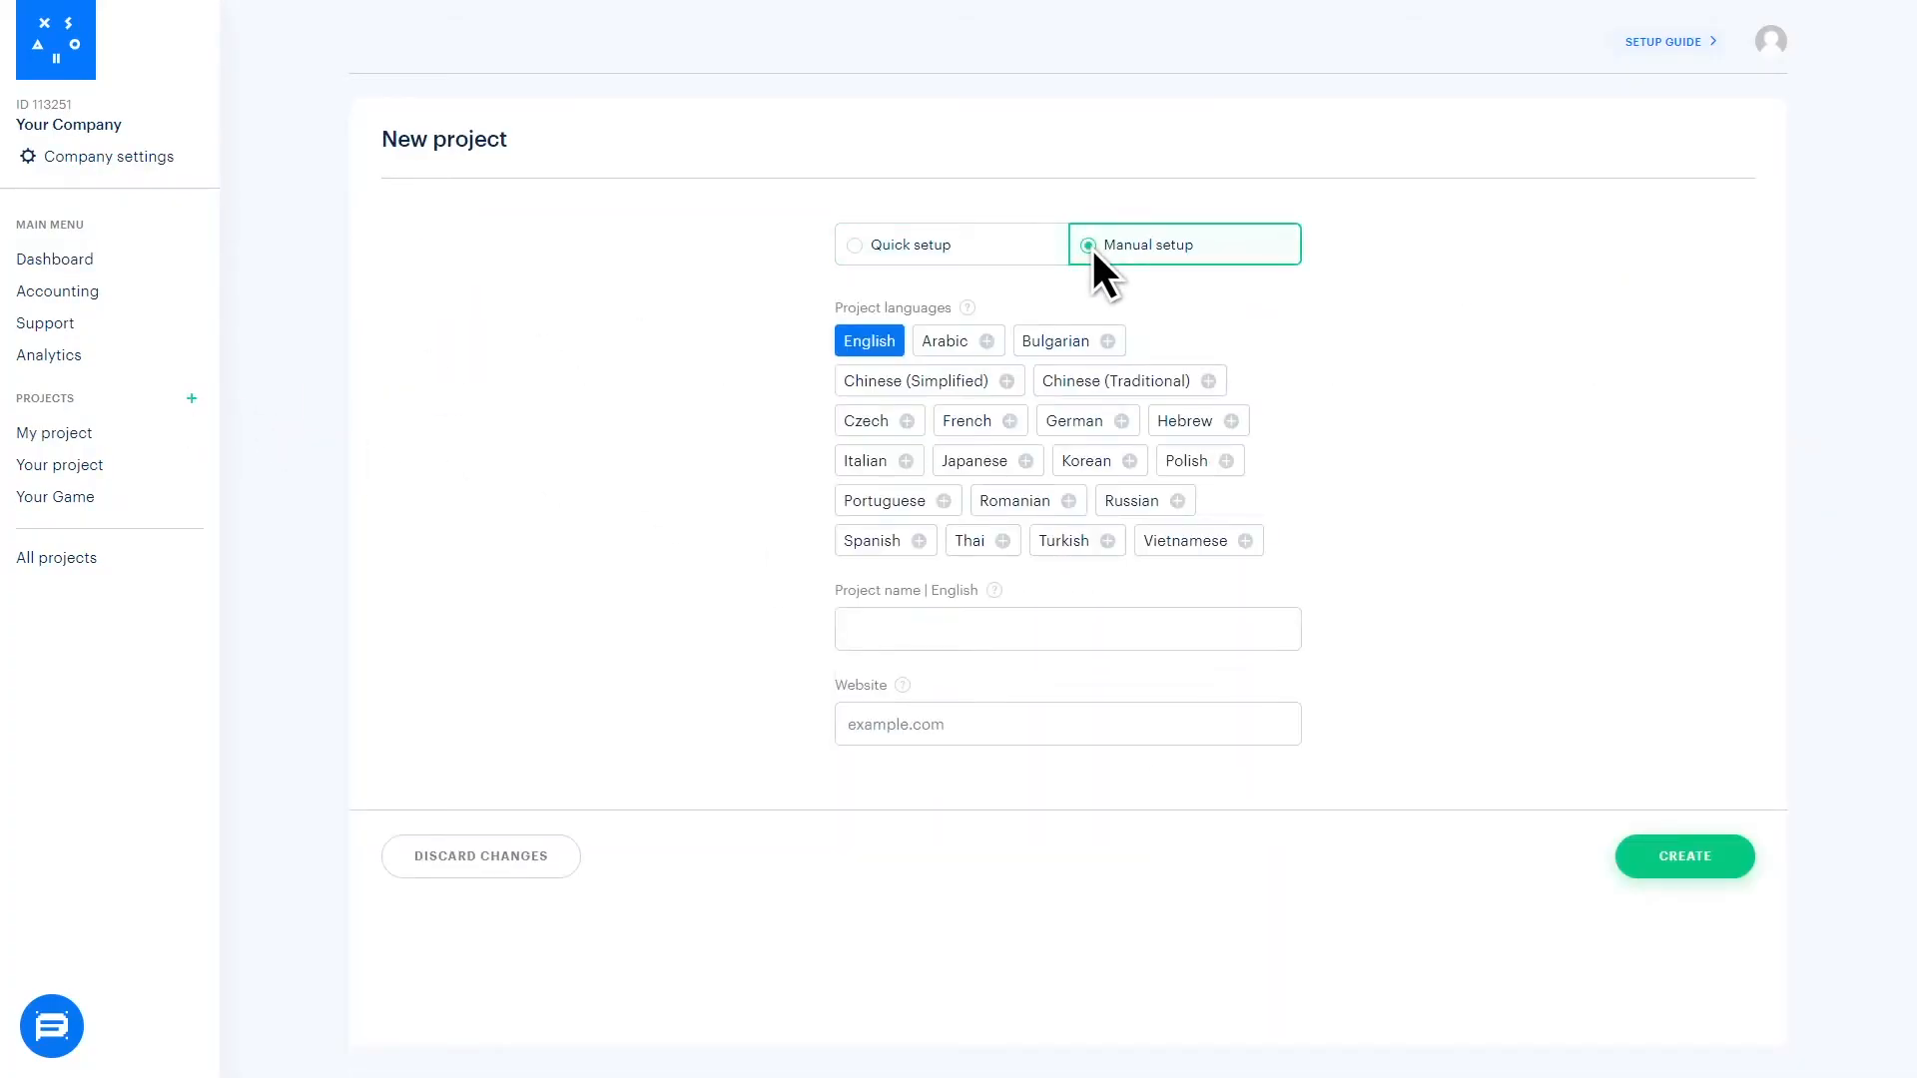
click(937, 634)
text(New project-1)
click(1651, 846)
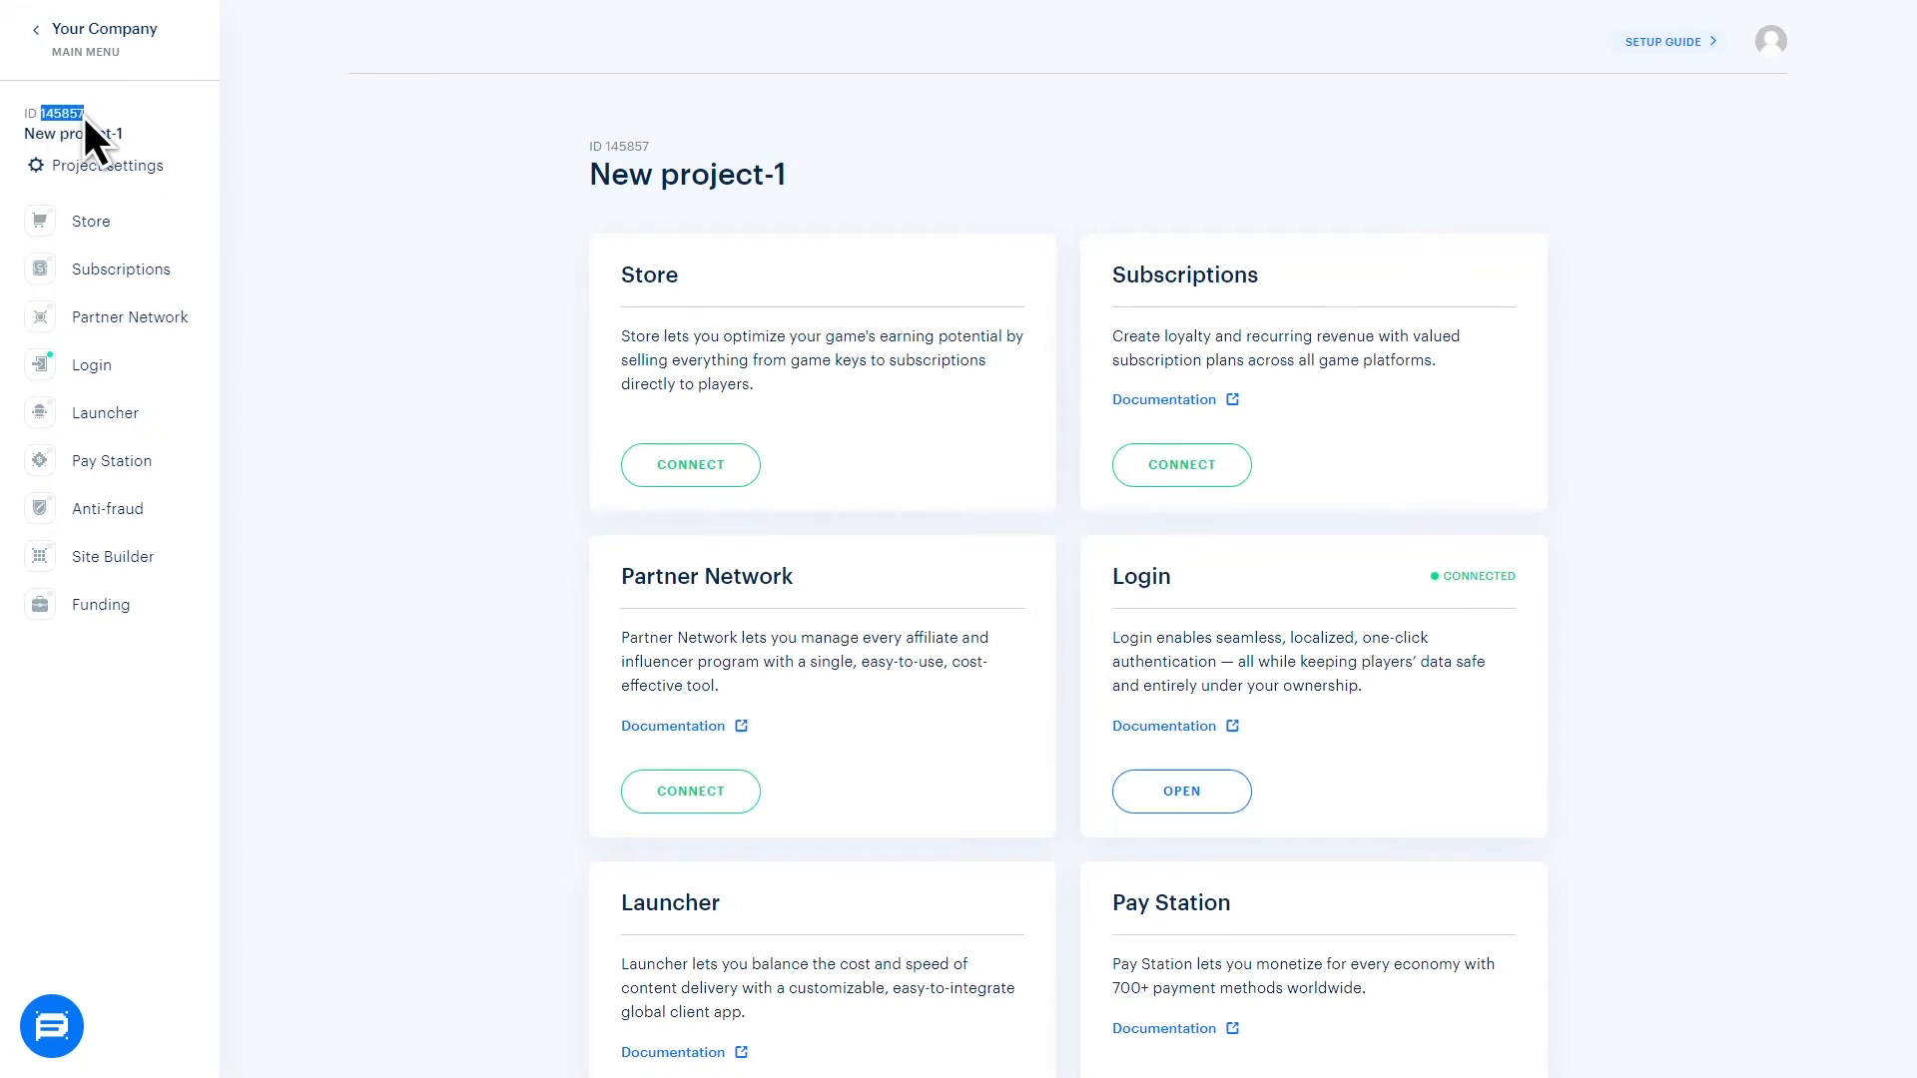
Step: Switch to Unity and set the Store SDK Project ID in the Xsolla Settings to New project-1's ID, 145857
key(alt+Tab)
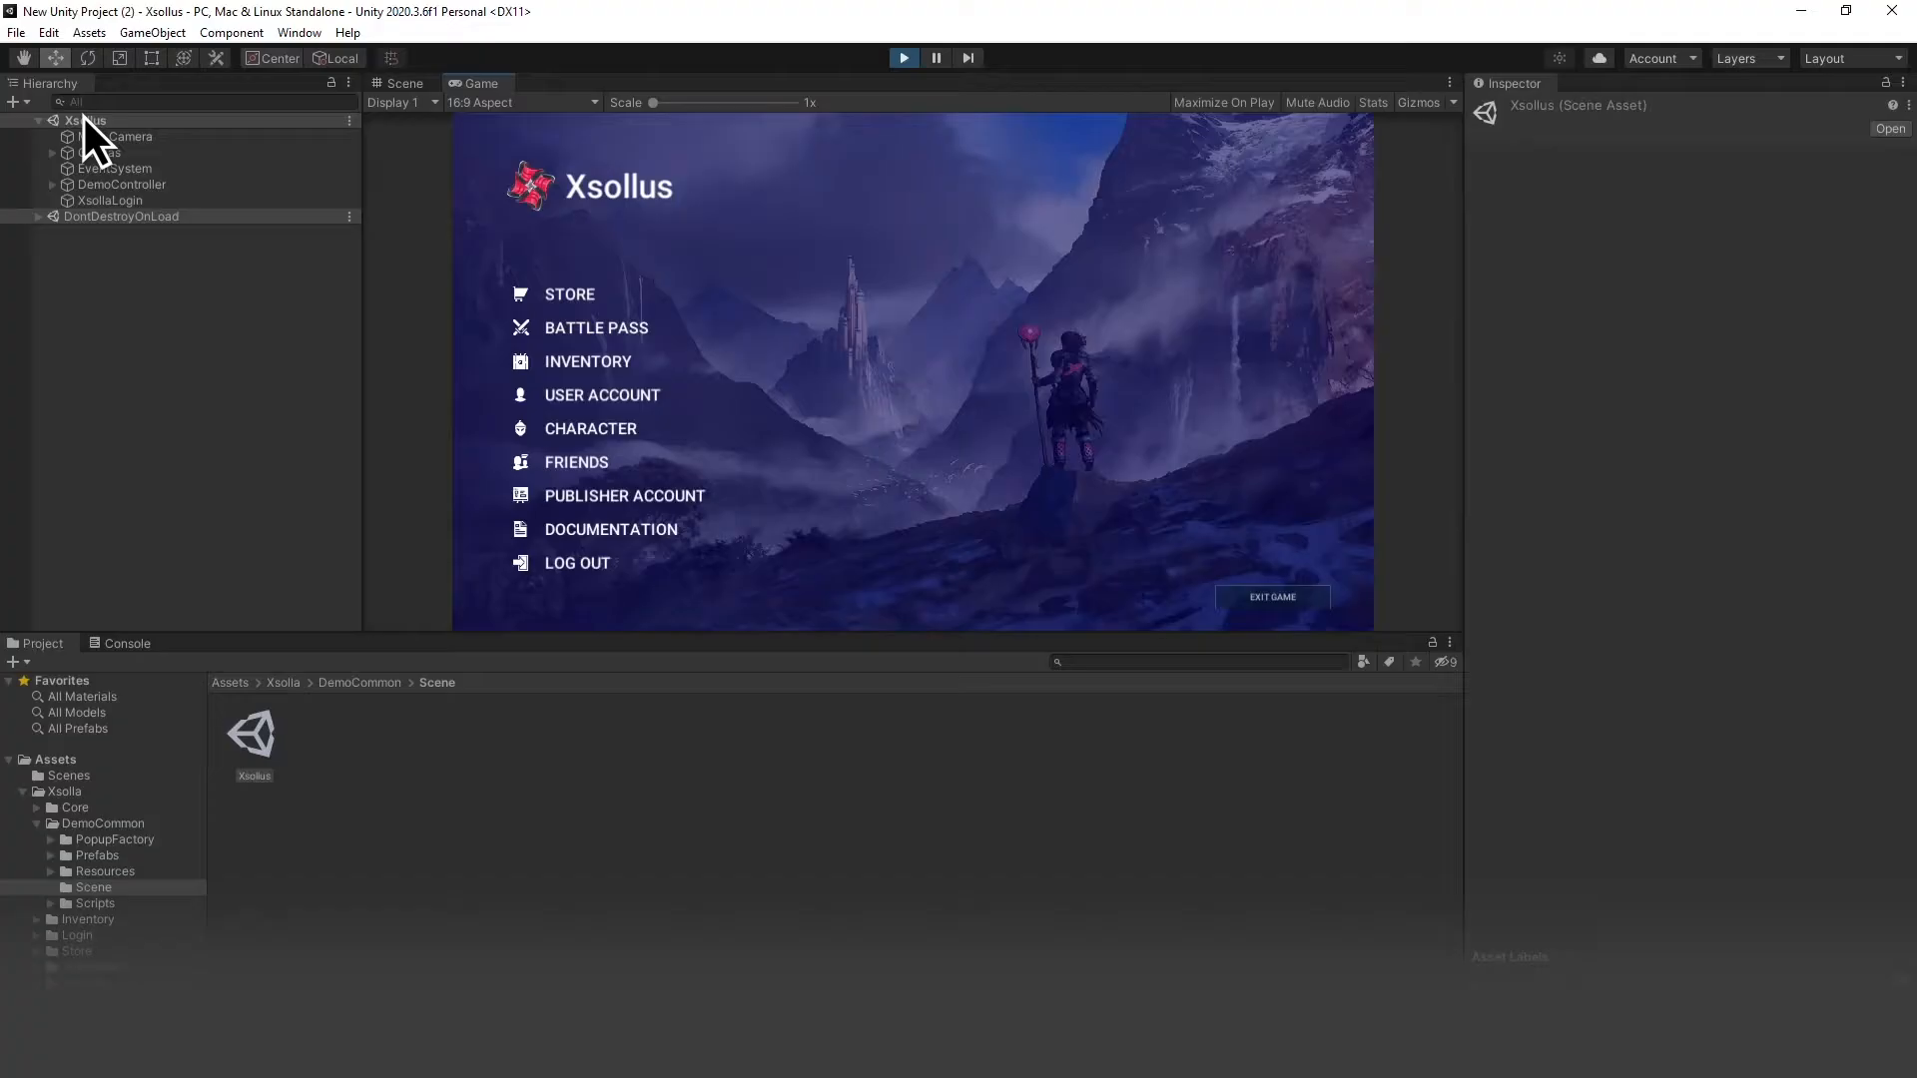
click(305, 31)
mouse_move(307, 160)
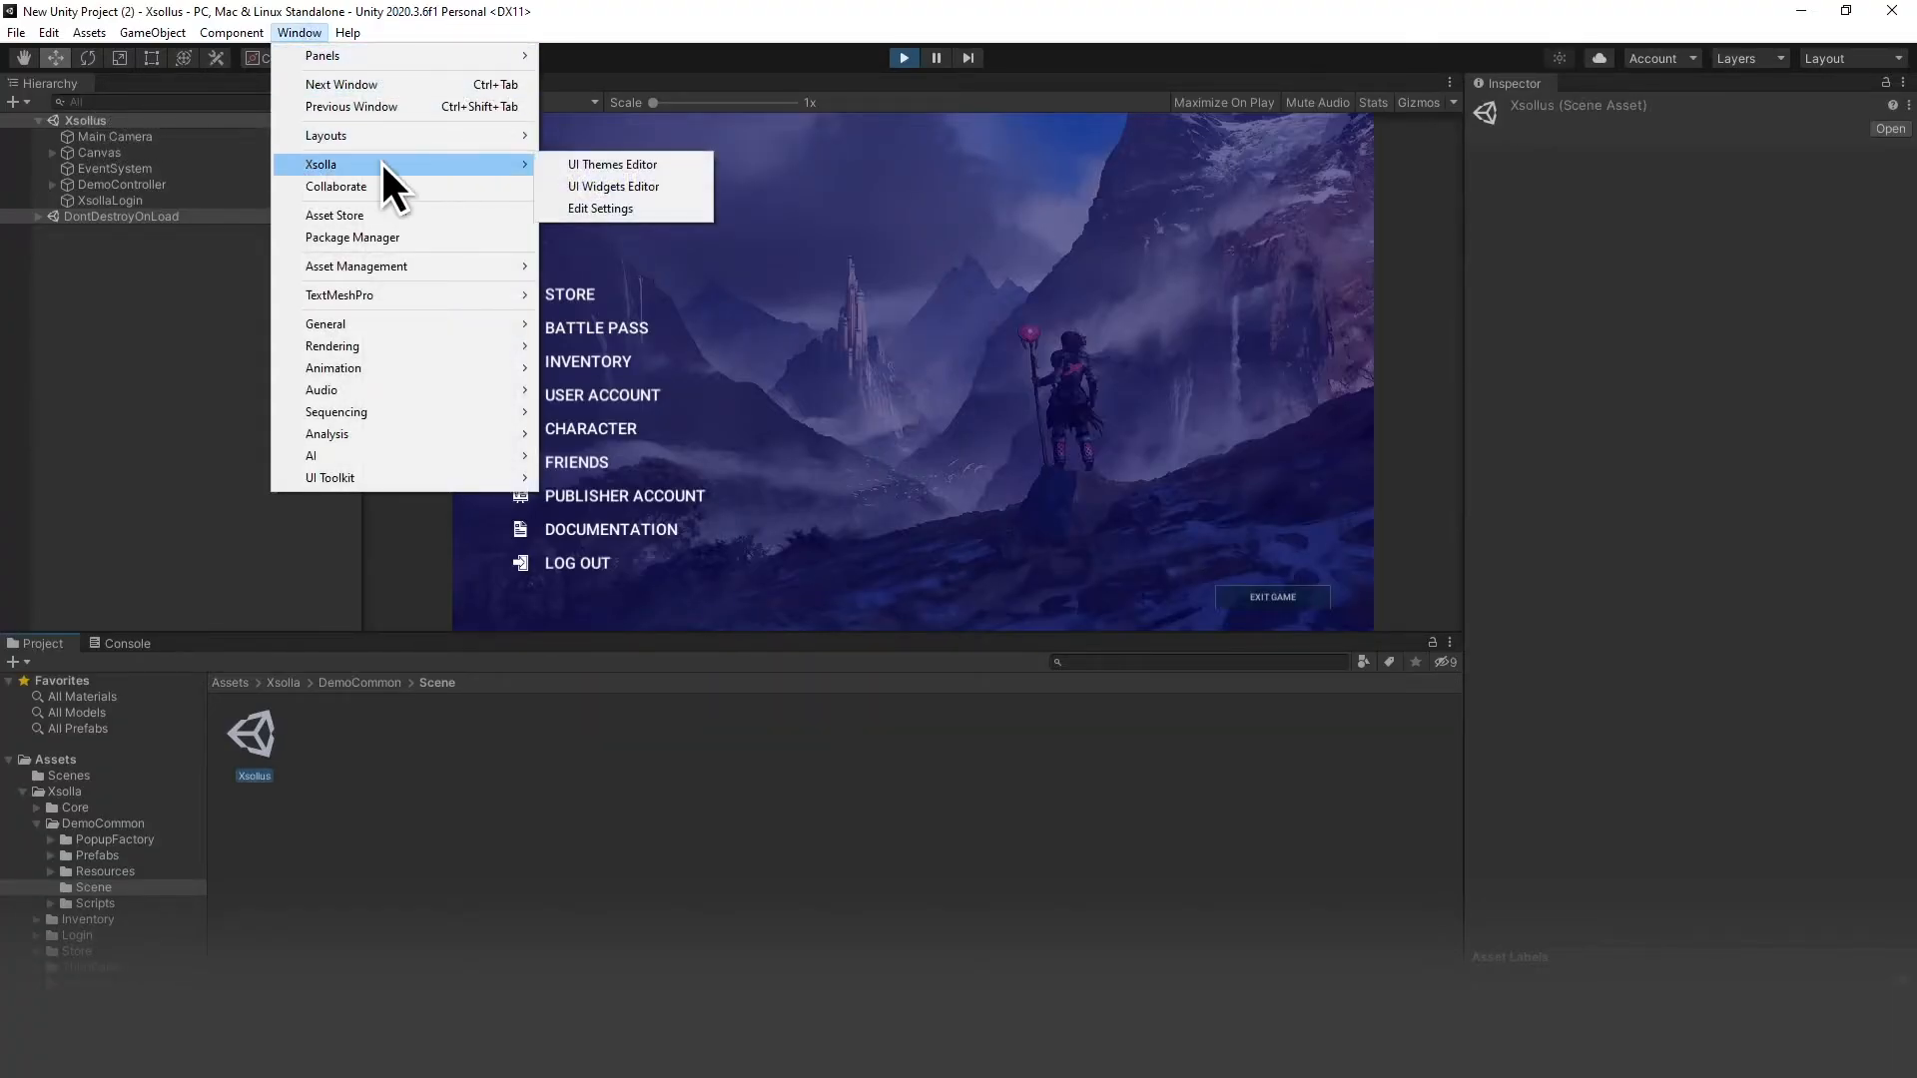
click(579, 208)
drag(1695, 410, 1657, 410)
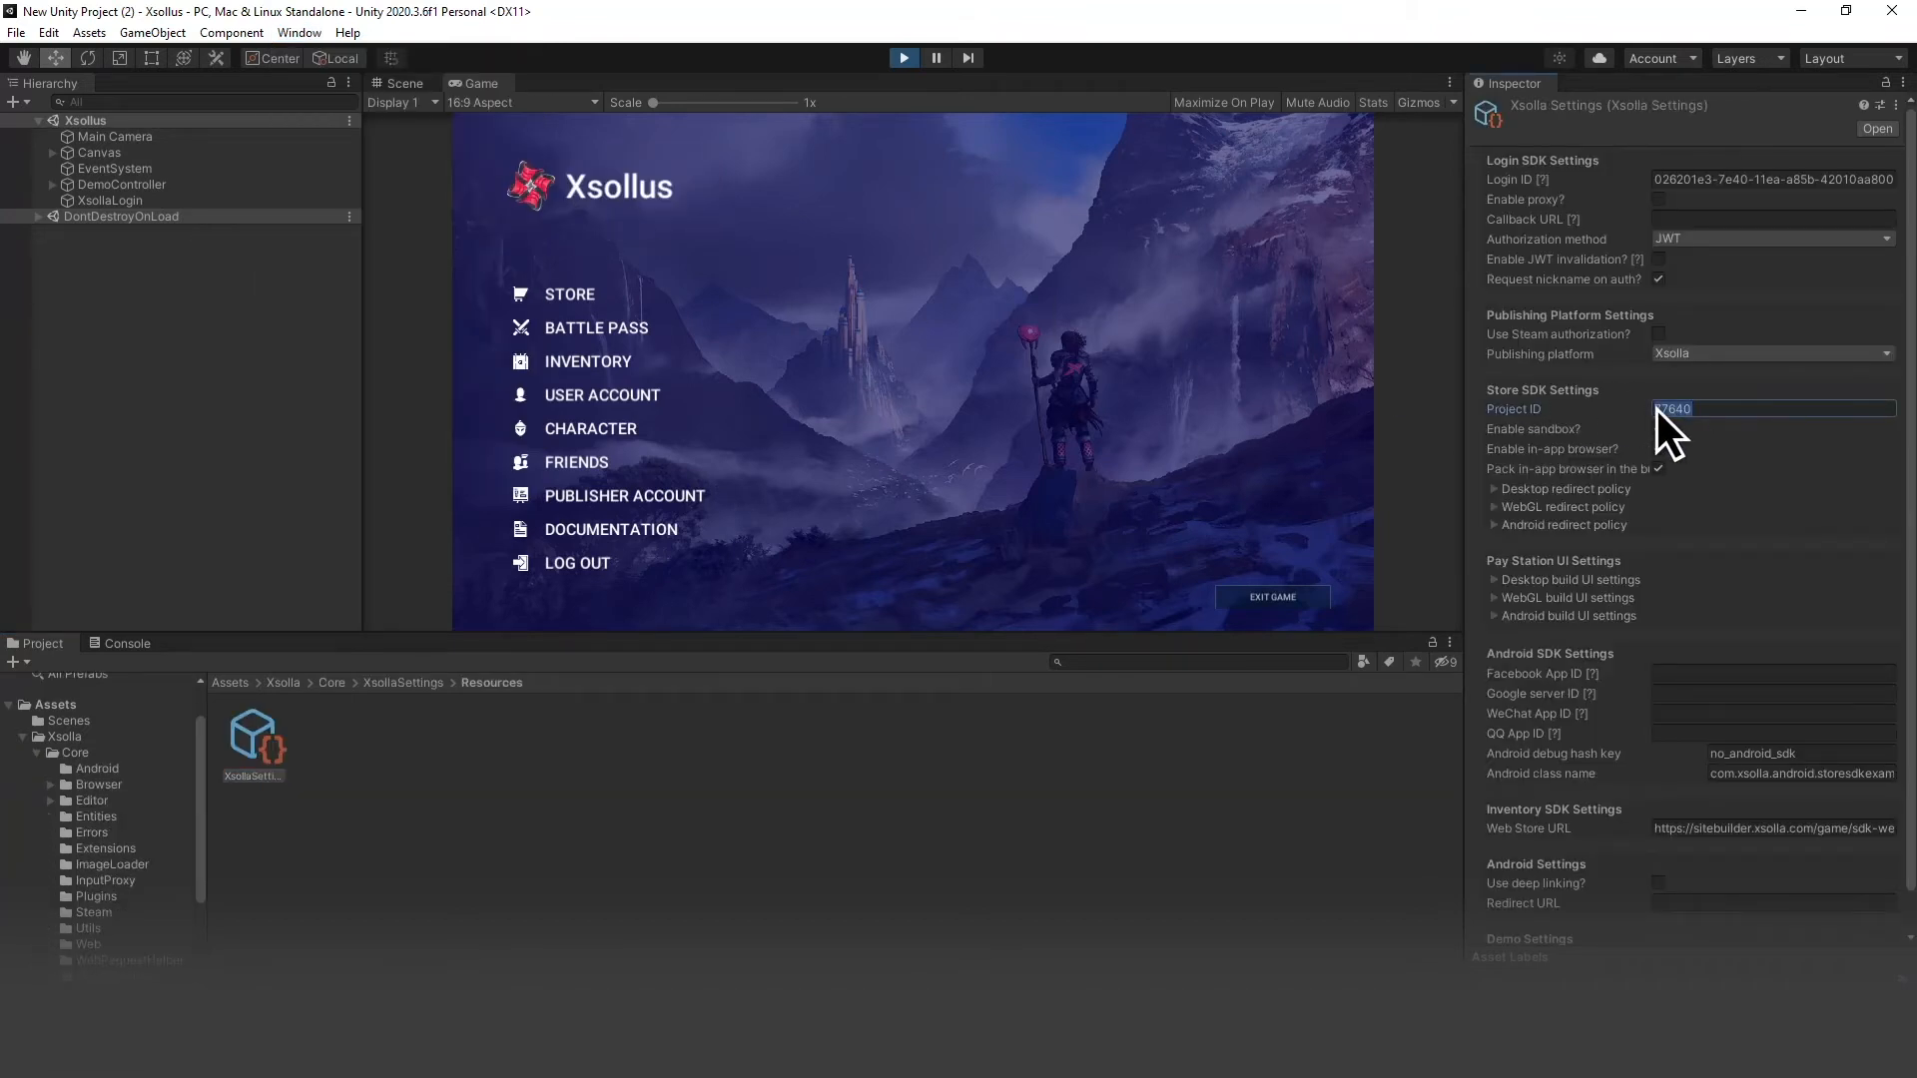
key(Return)
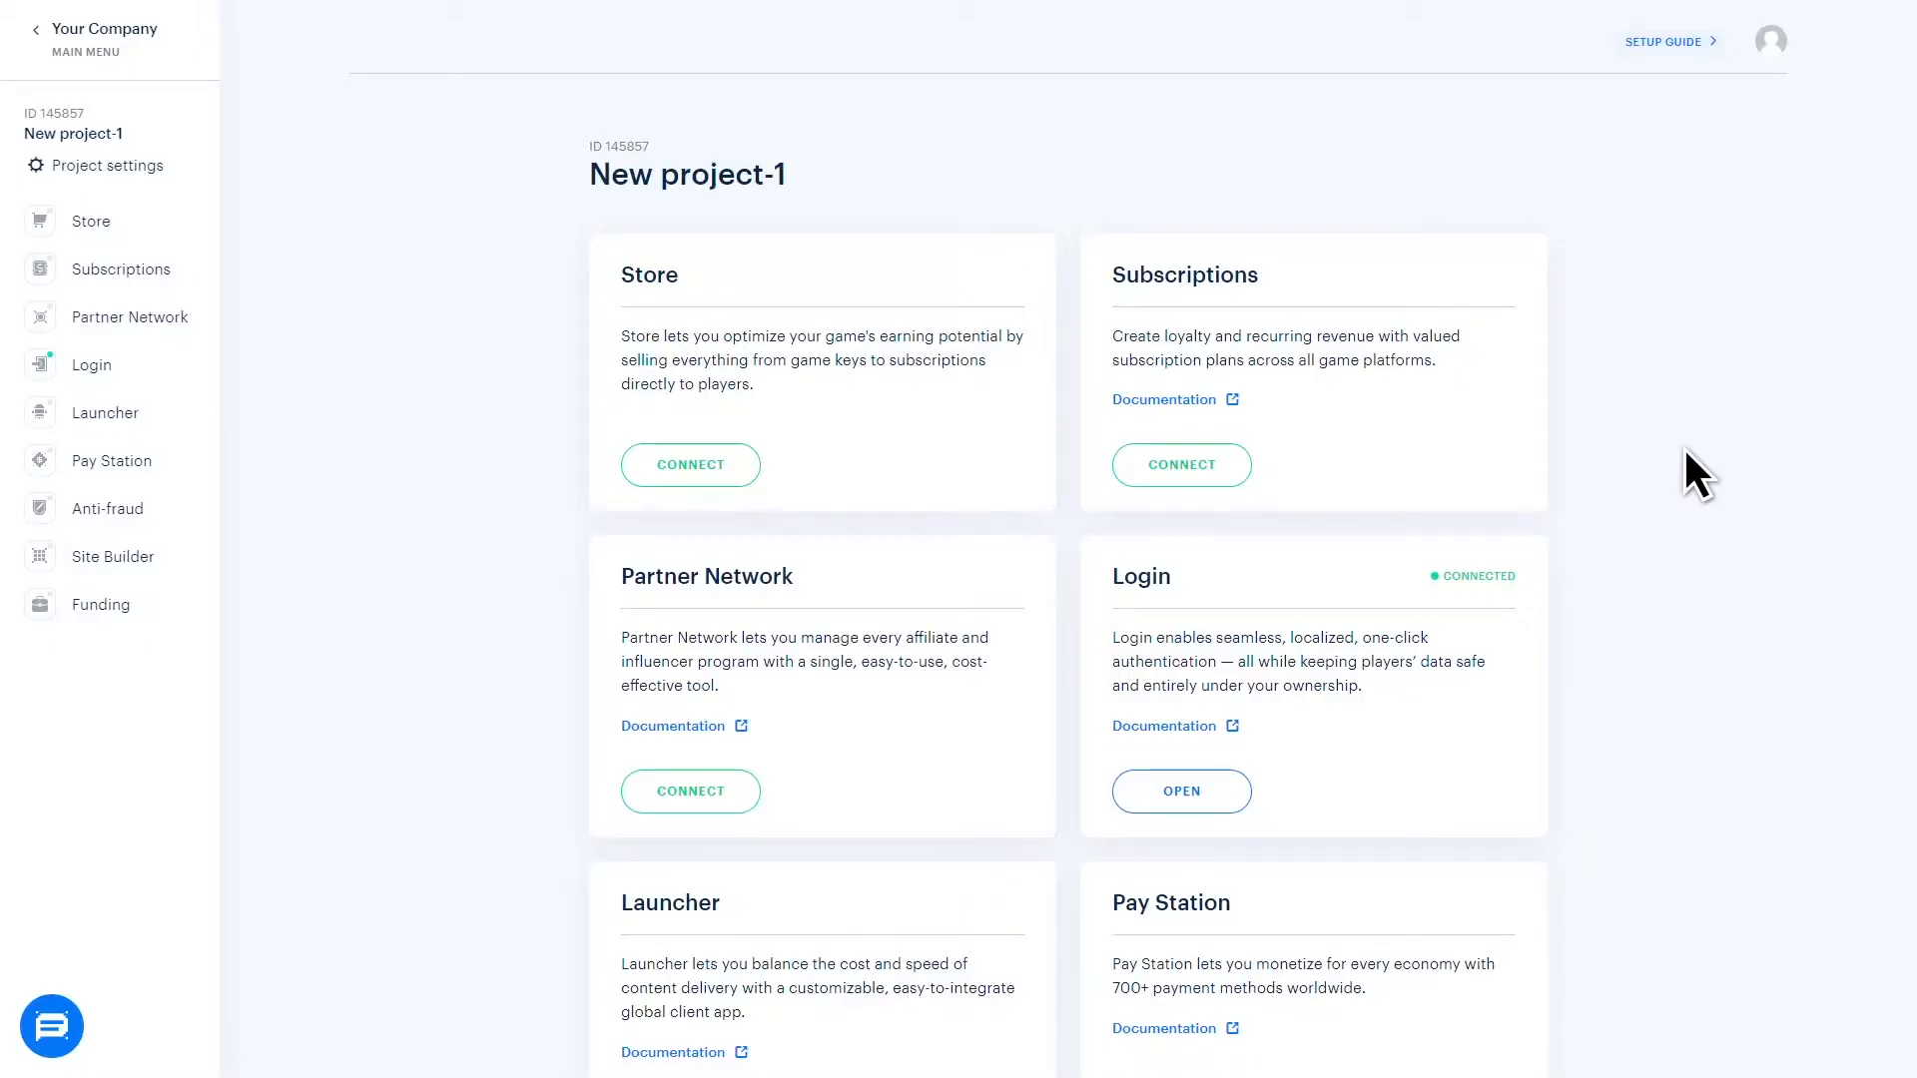
Step: Switch to Publisher Account, open the My login project in New project-1's Login setup and copy its ID
click(169, 367)
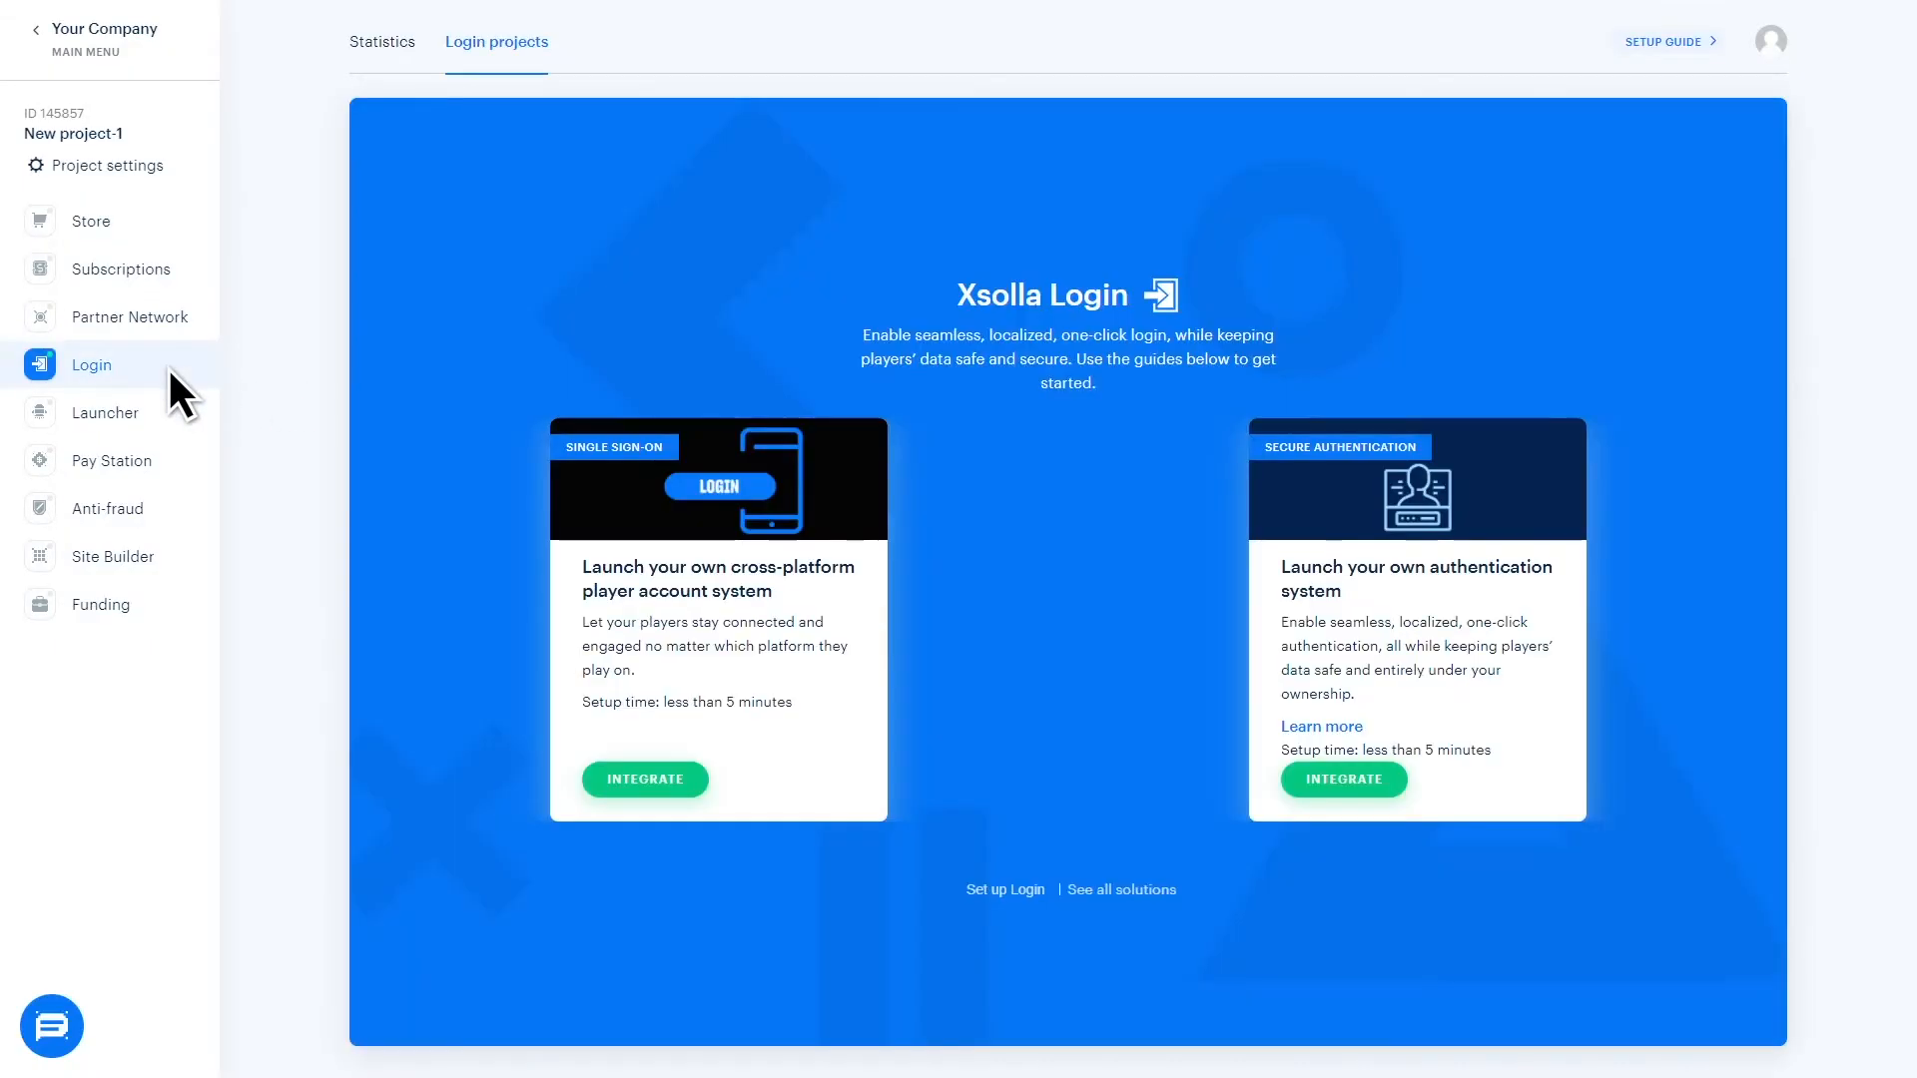
click(1022, 885)
click(541, 499)
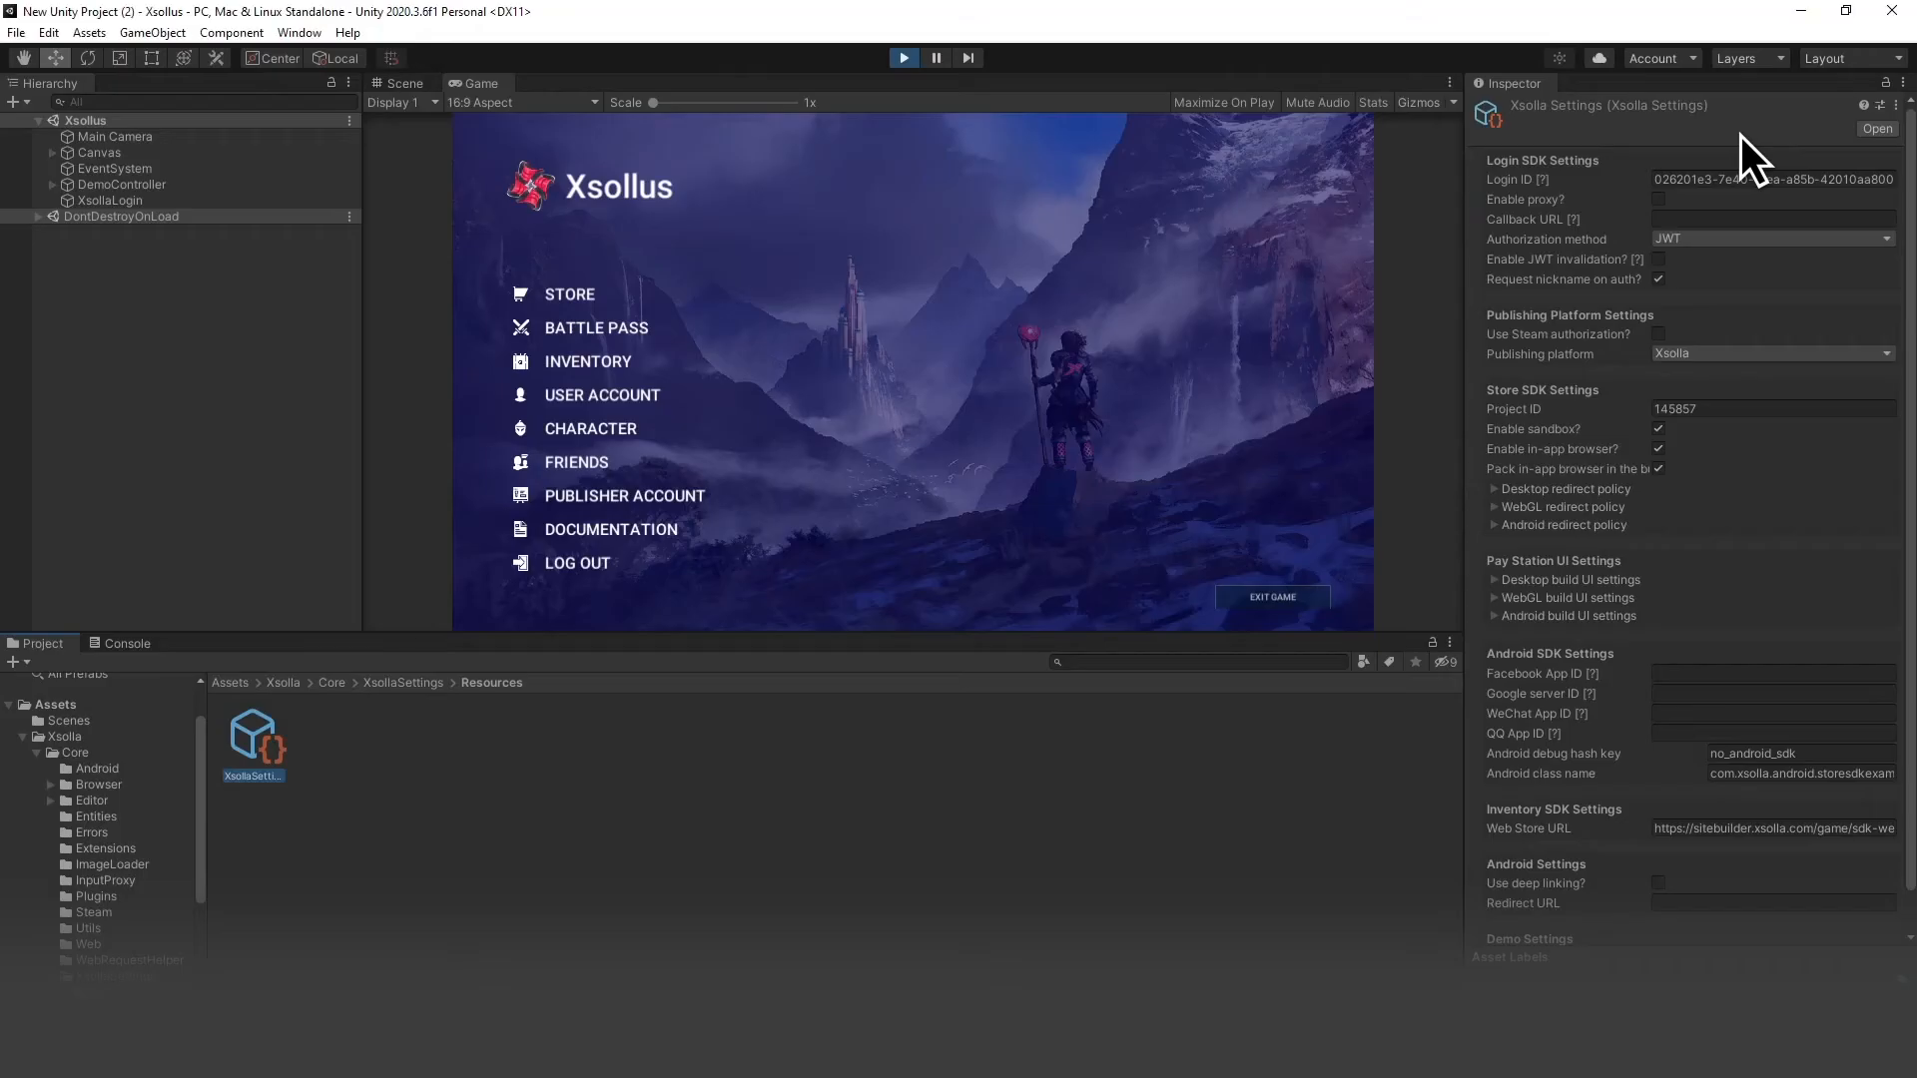
Step: Switch to Unity and replace the Login ID in the Xsolla Settings with the copied My login ID
click(1890, 182)
key(BackSpace)
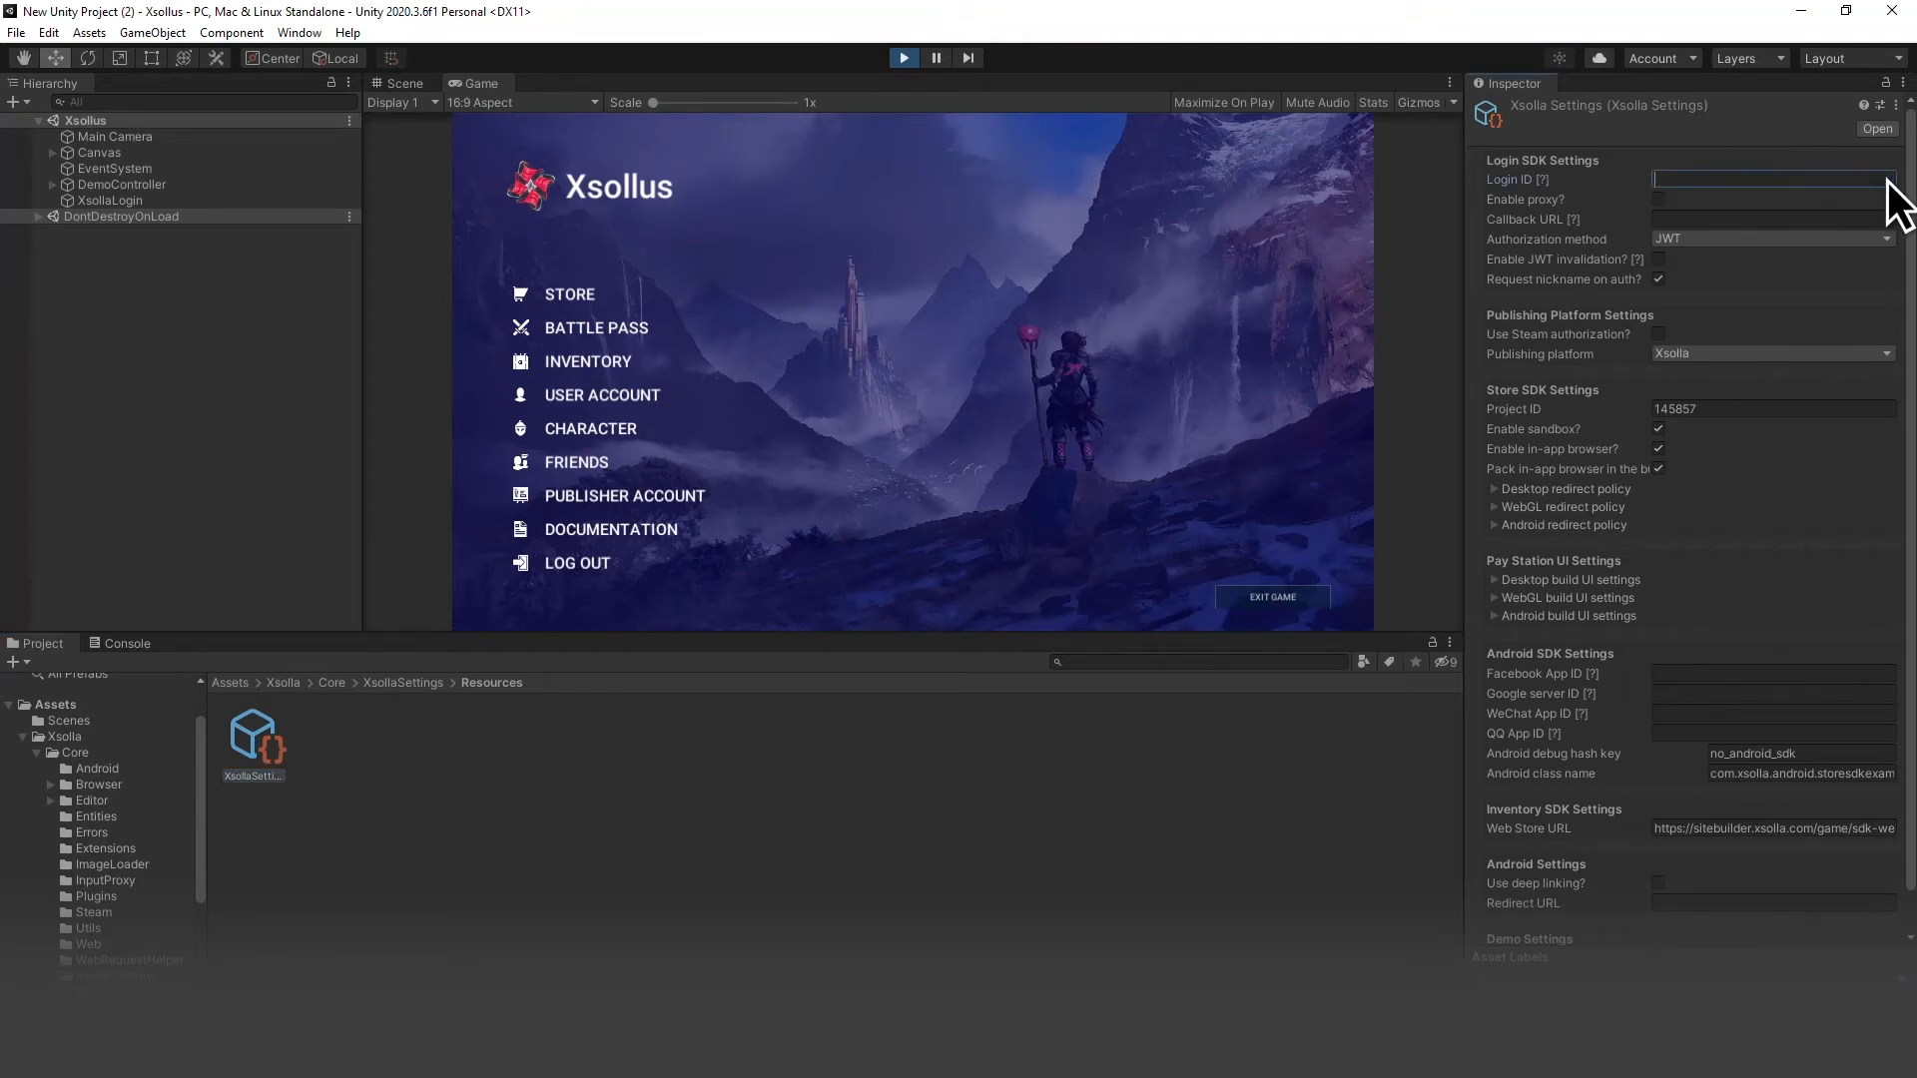
key(ctrl+v)
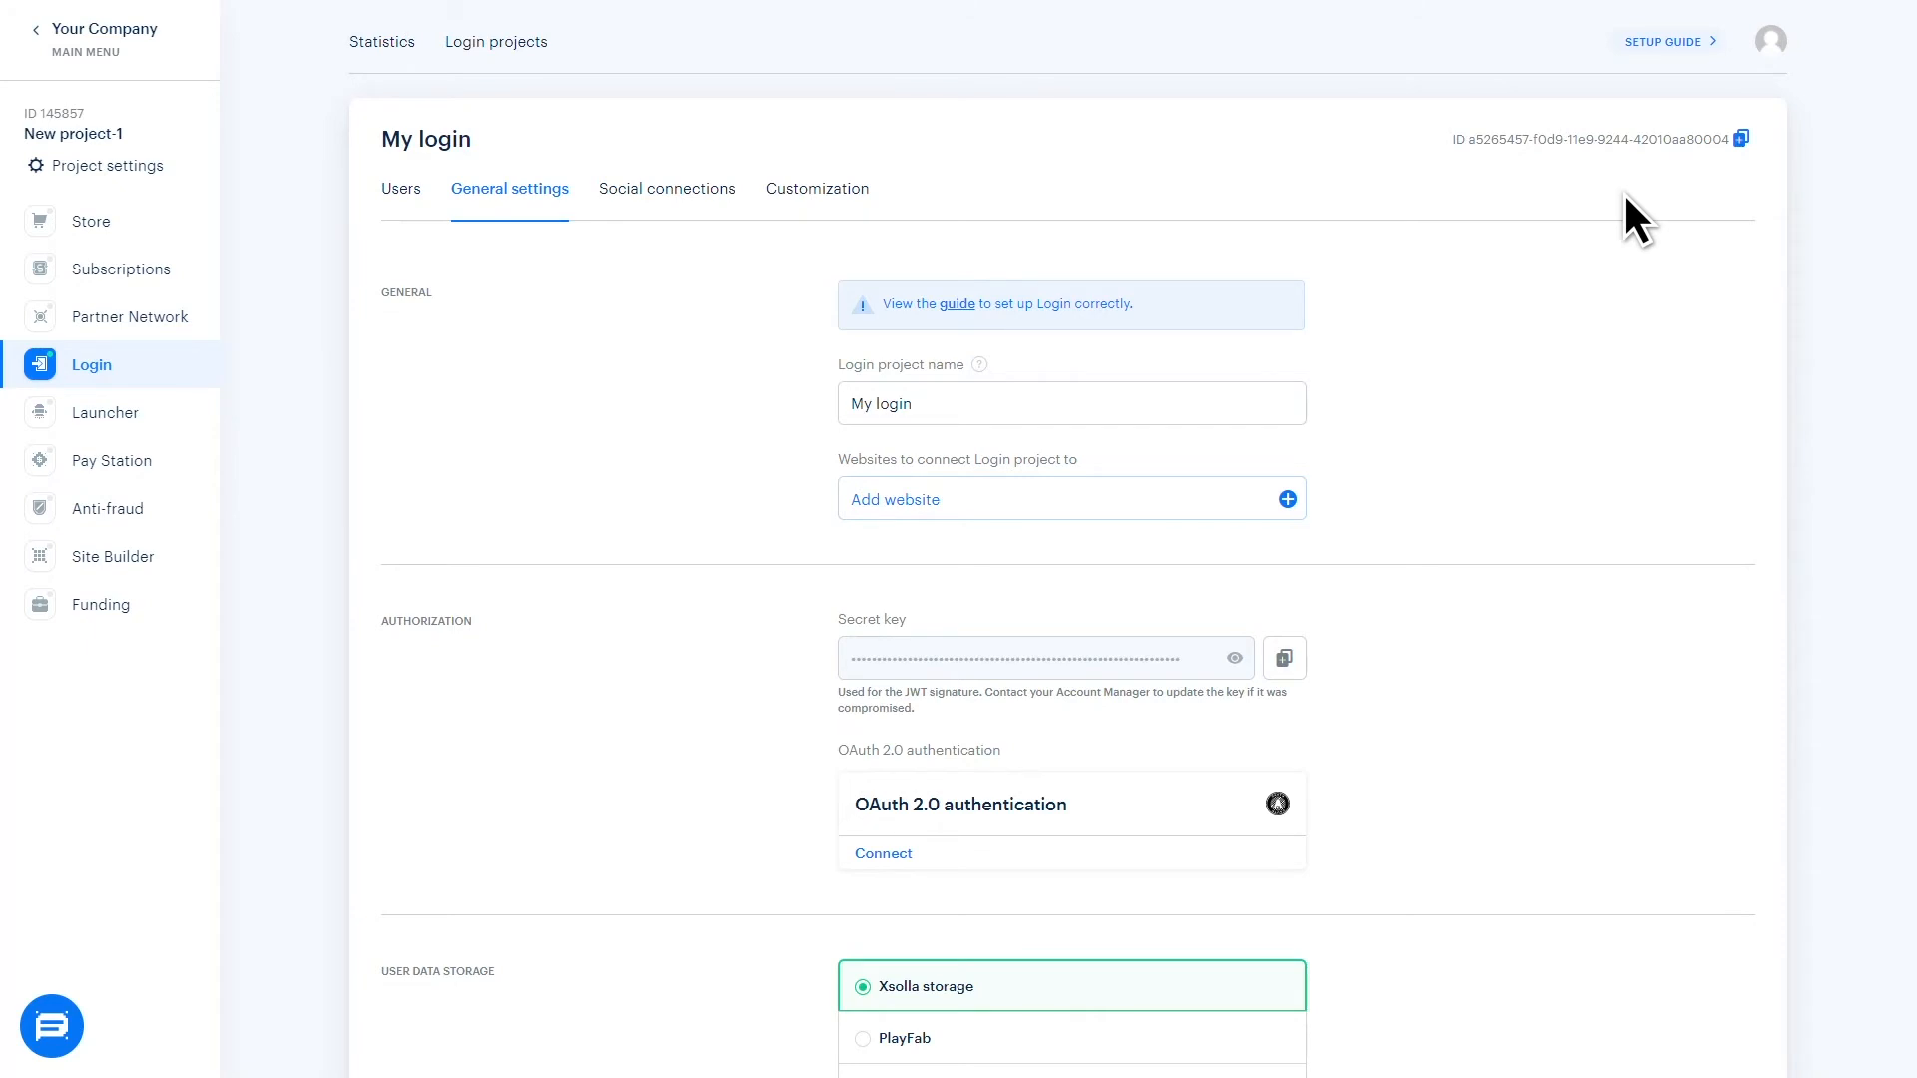
Step: Connect Virtual Items in New project-1's Store on Publisher Account and create a visible group "Group 1" with external ID 12345
click(145, 217)
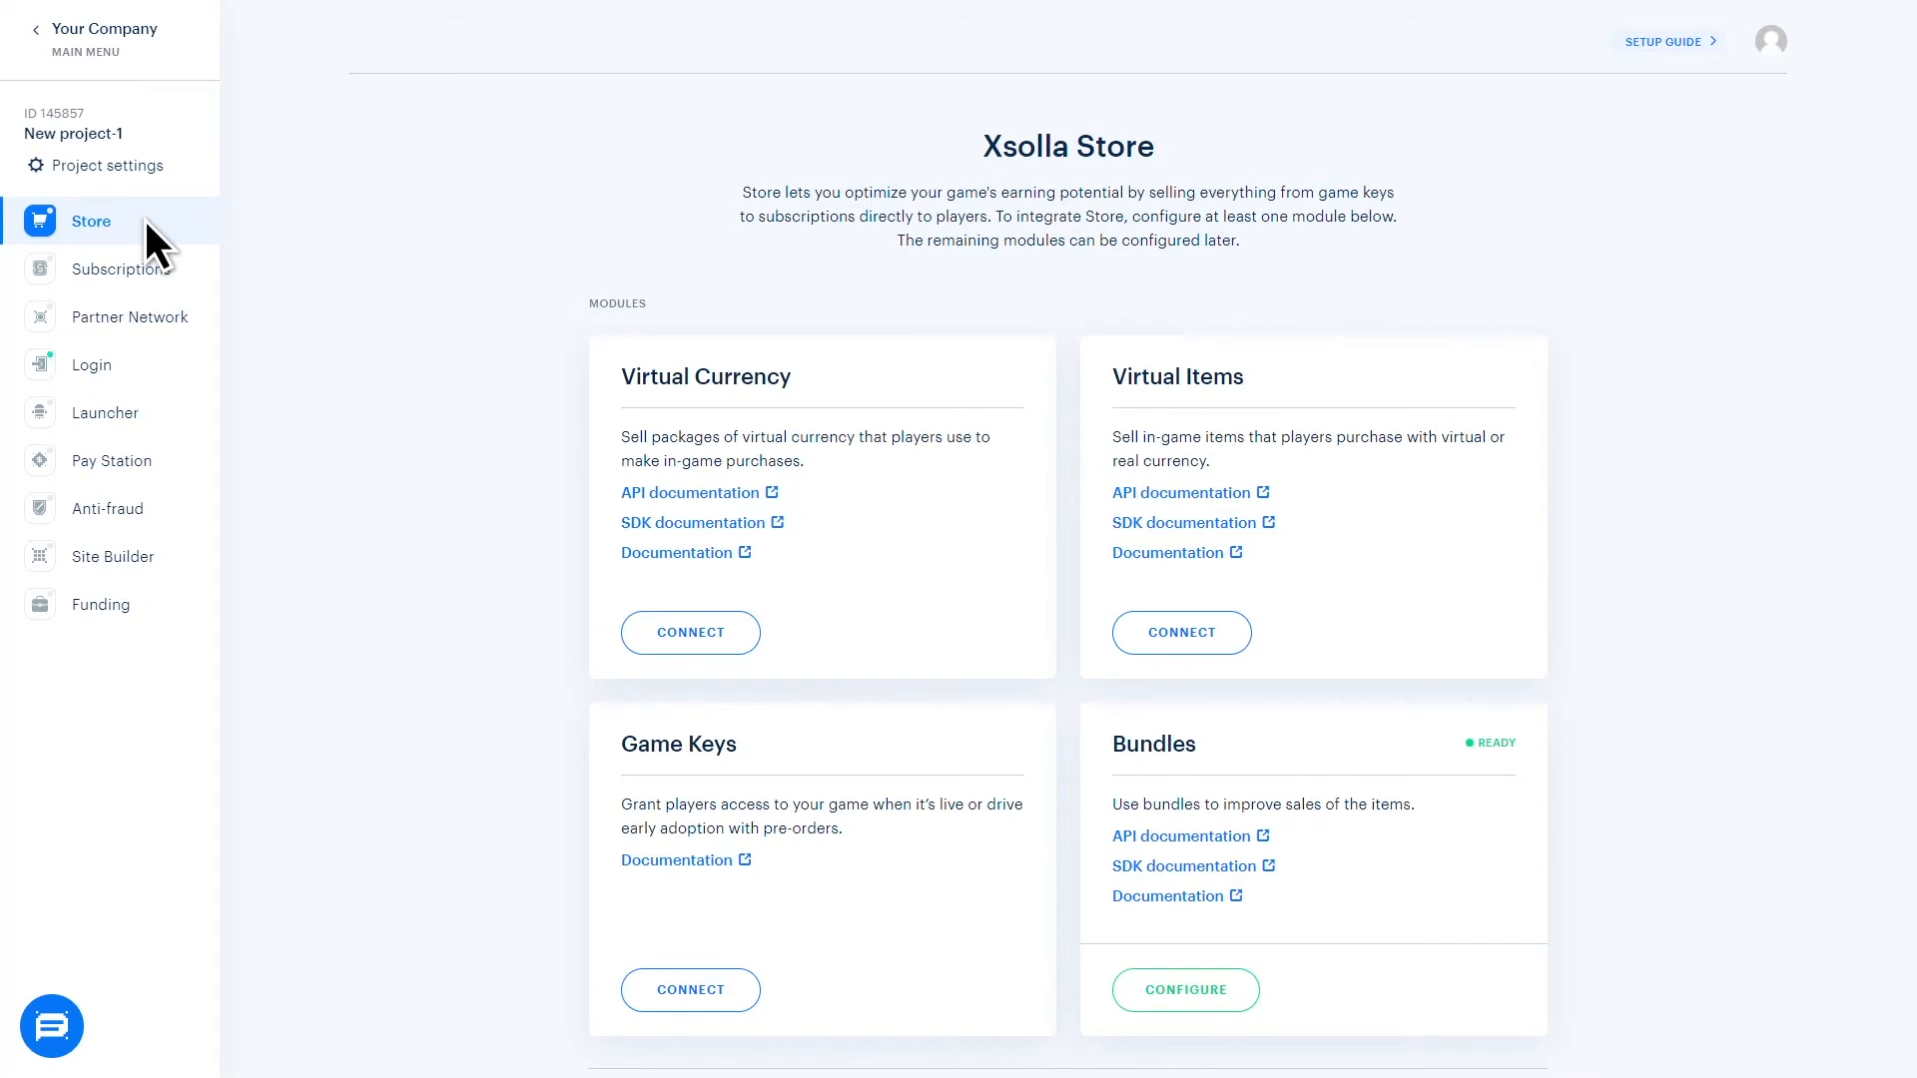
click(1202, 631)
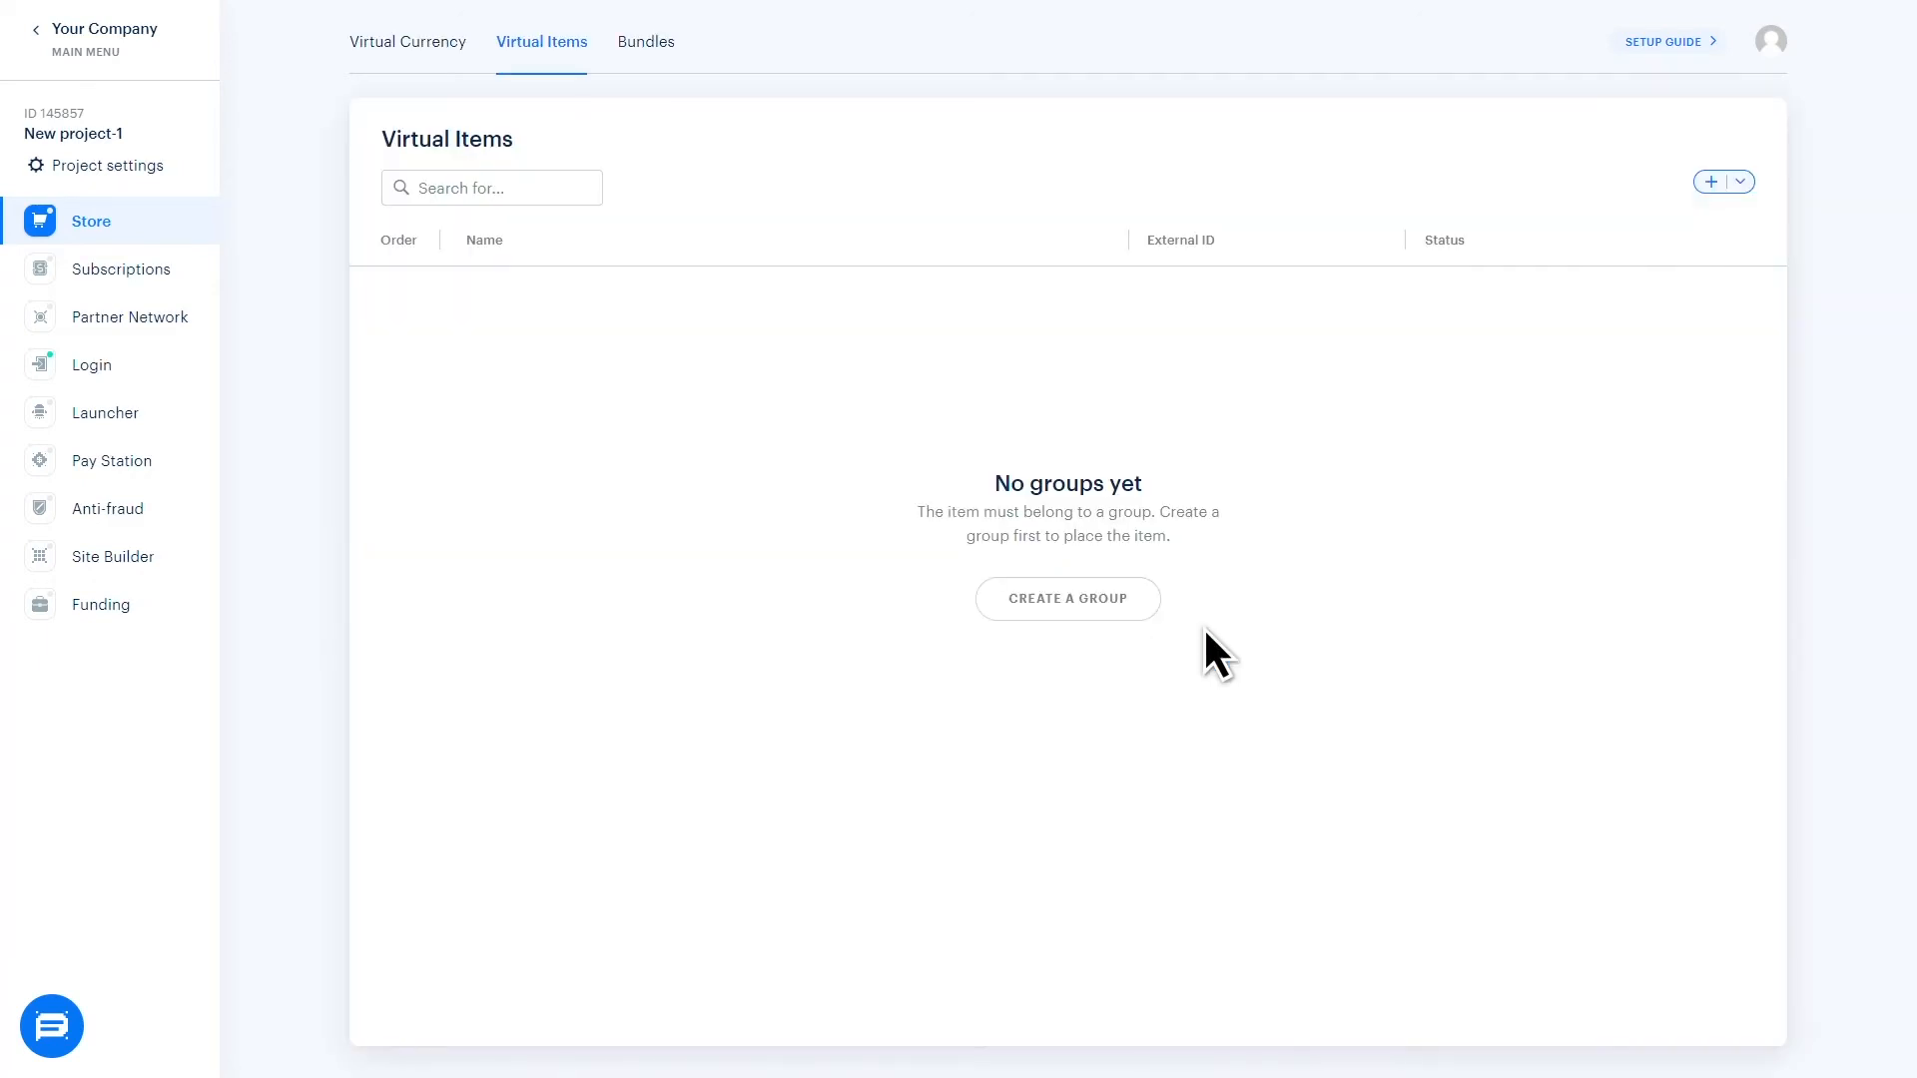
click(1125, 609)
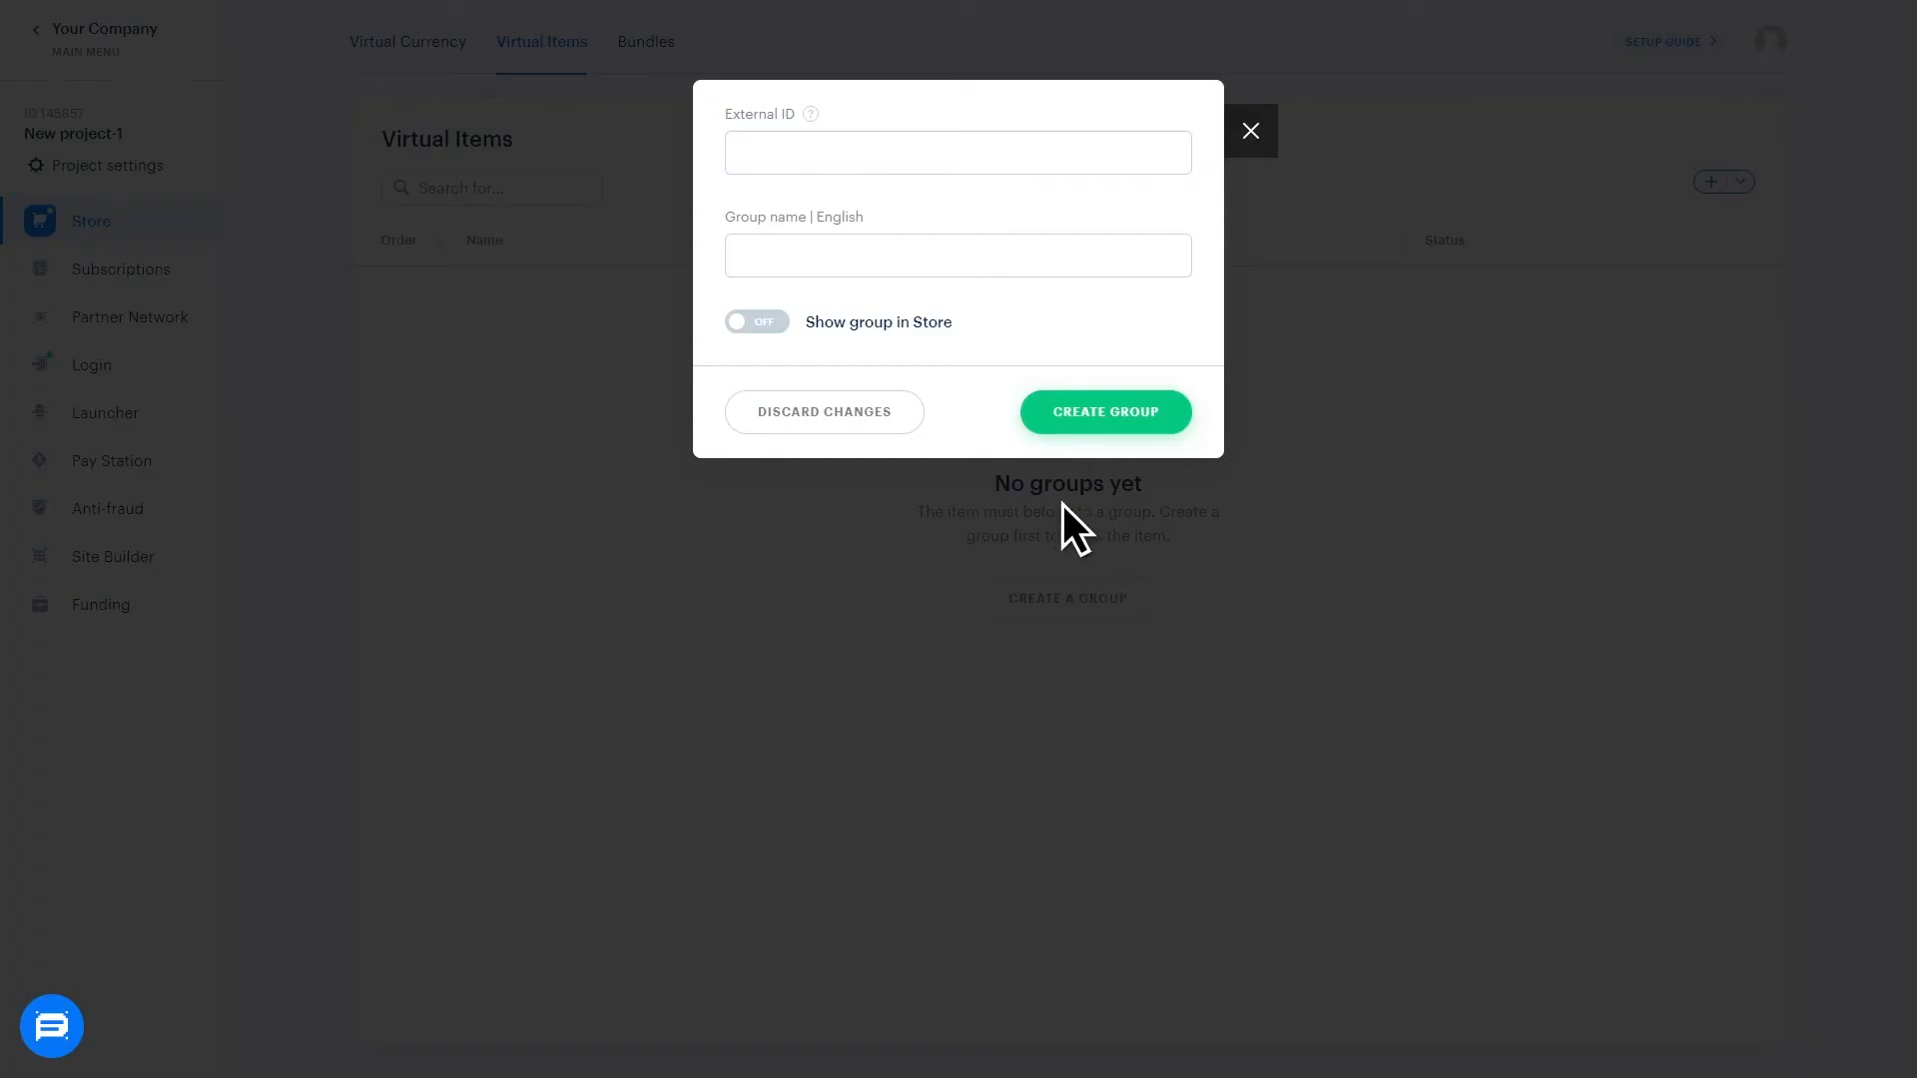
click(861, 153)
text(12345)
click(838, 257)
text(Group 1)
click(1071, 409)
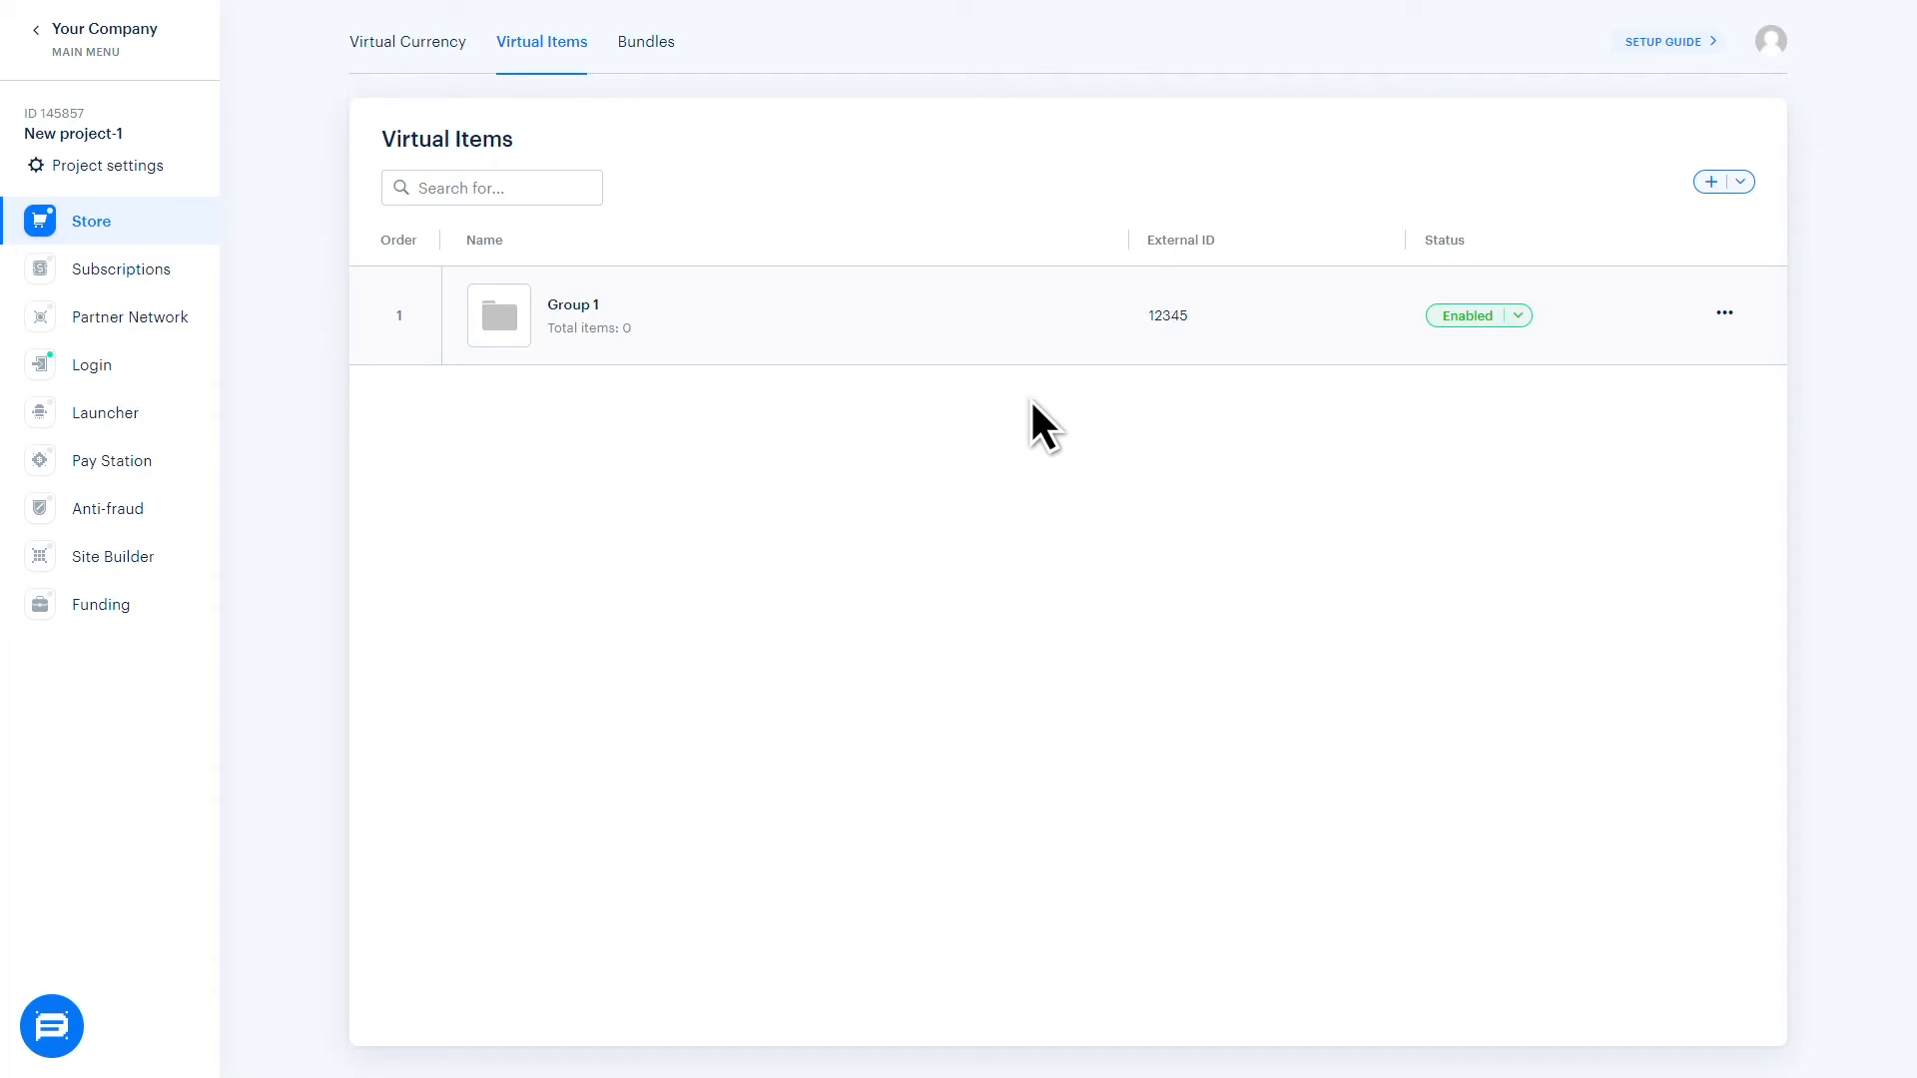
Step: Start an item in Group 1 with the pistol image, SKU gun-1, name "Gun" and description "One-arm gun"
click(677, 325)
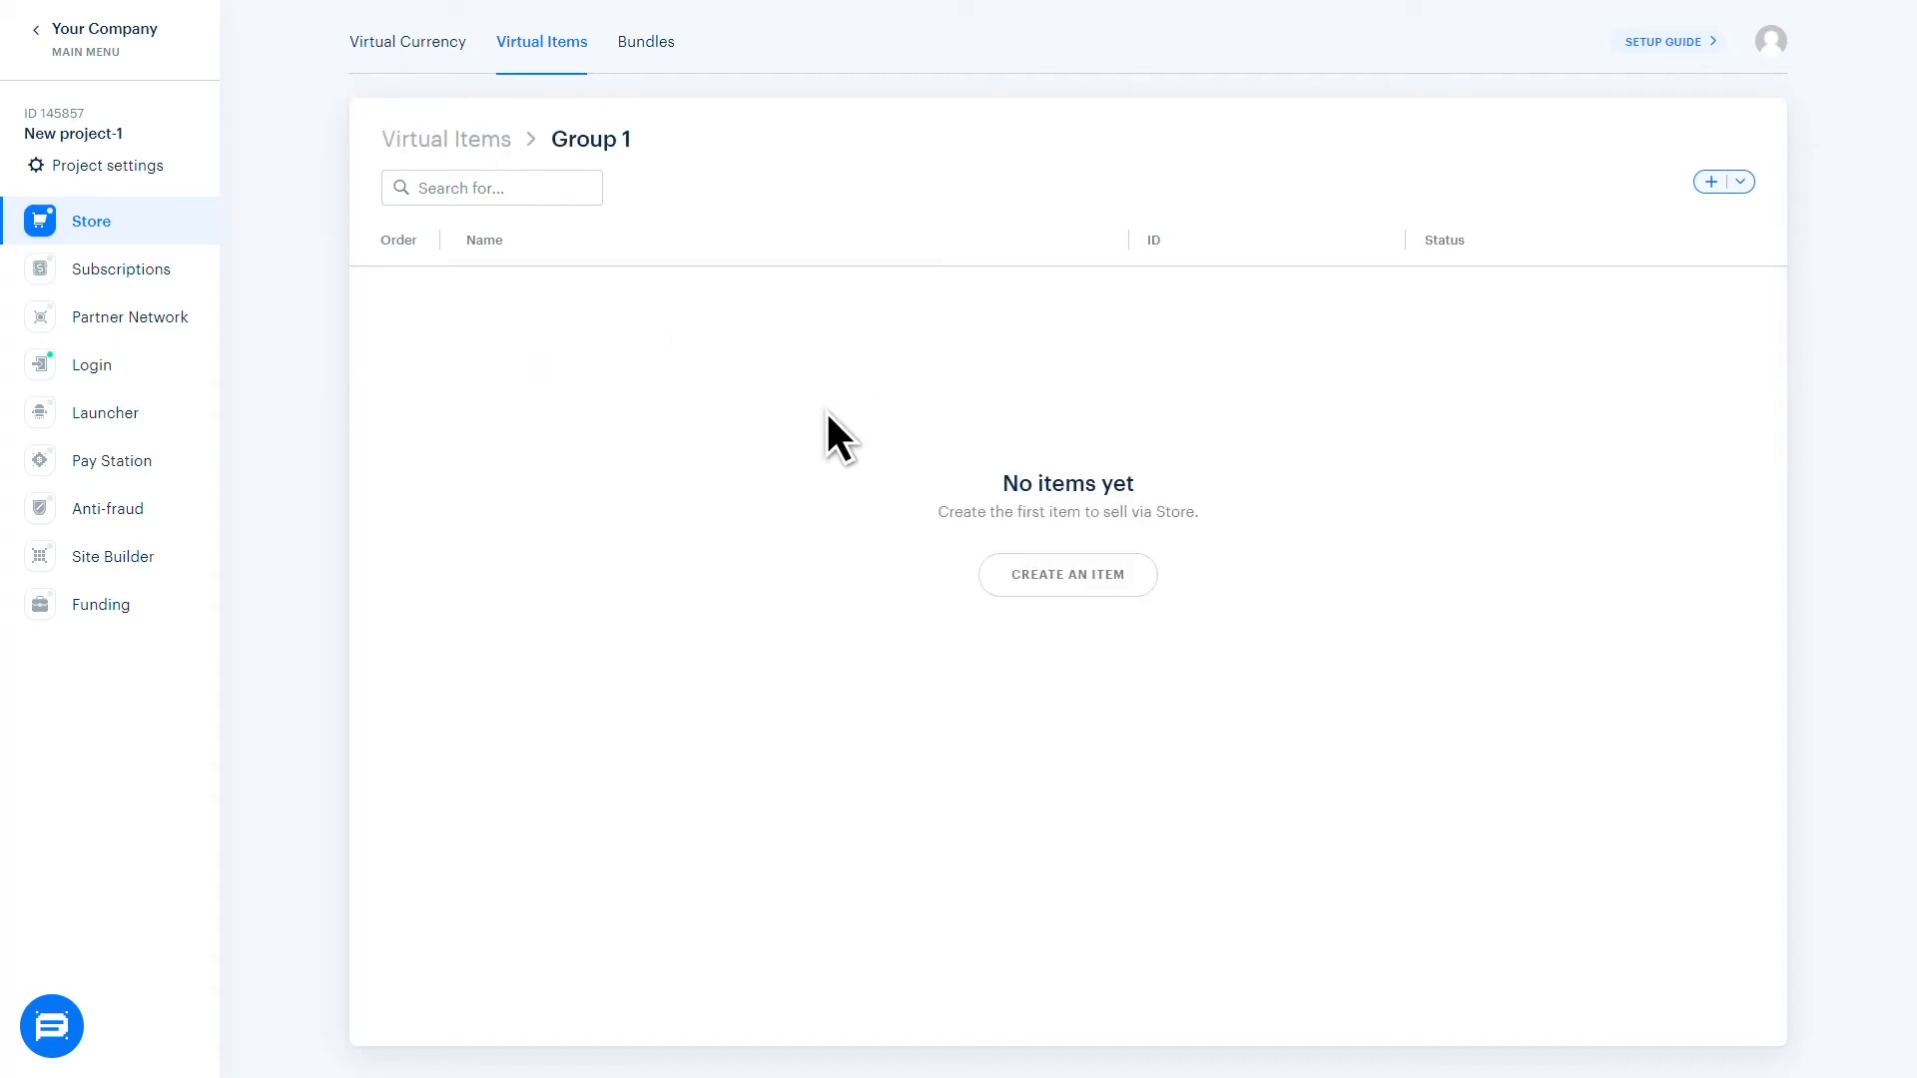
click(1097, 565)
click(942, 305)
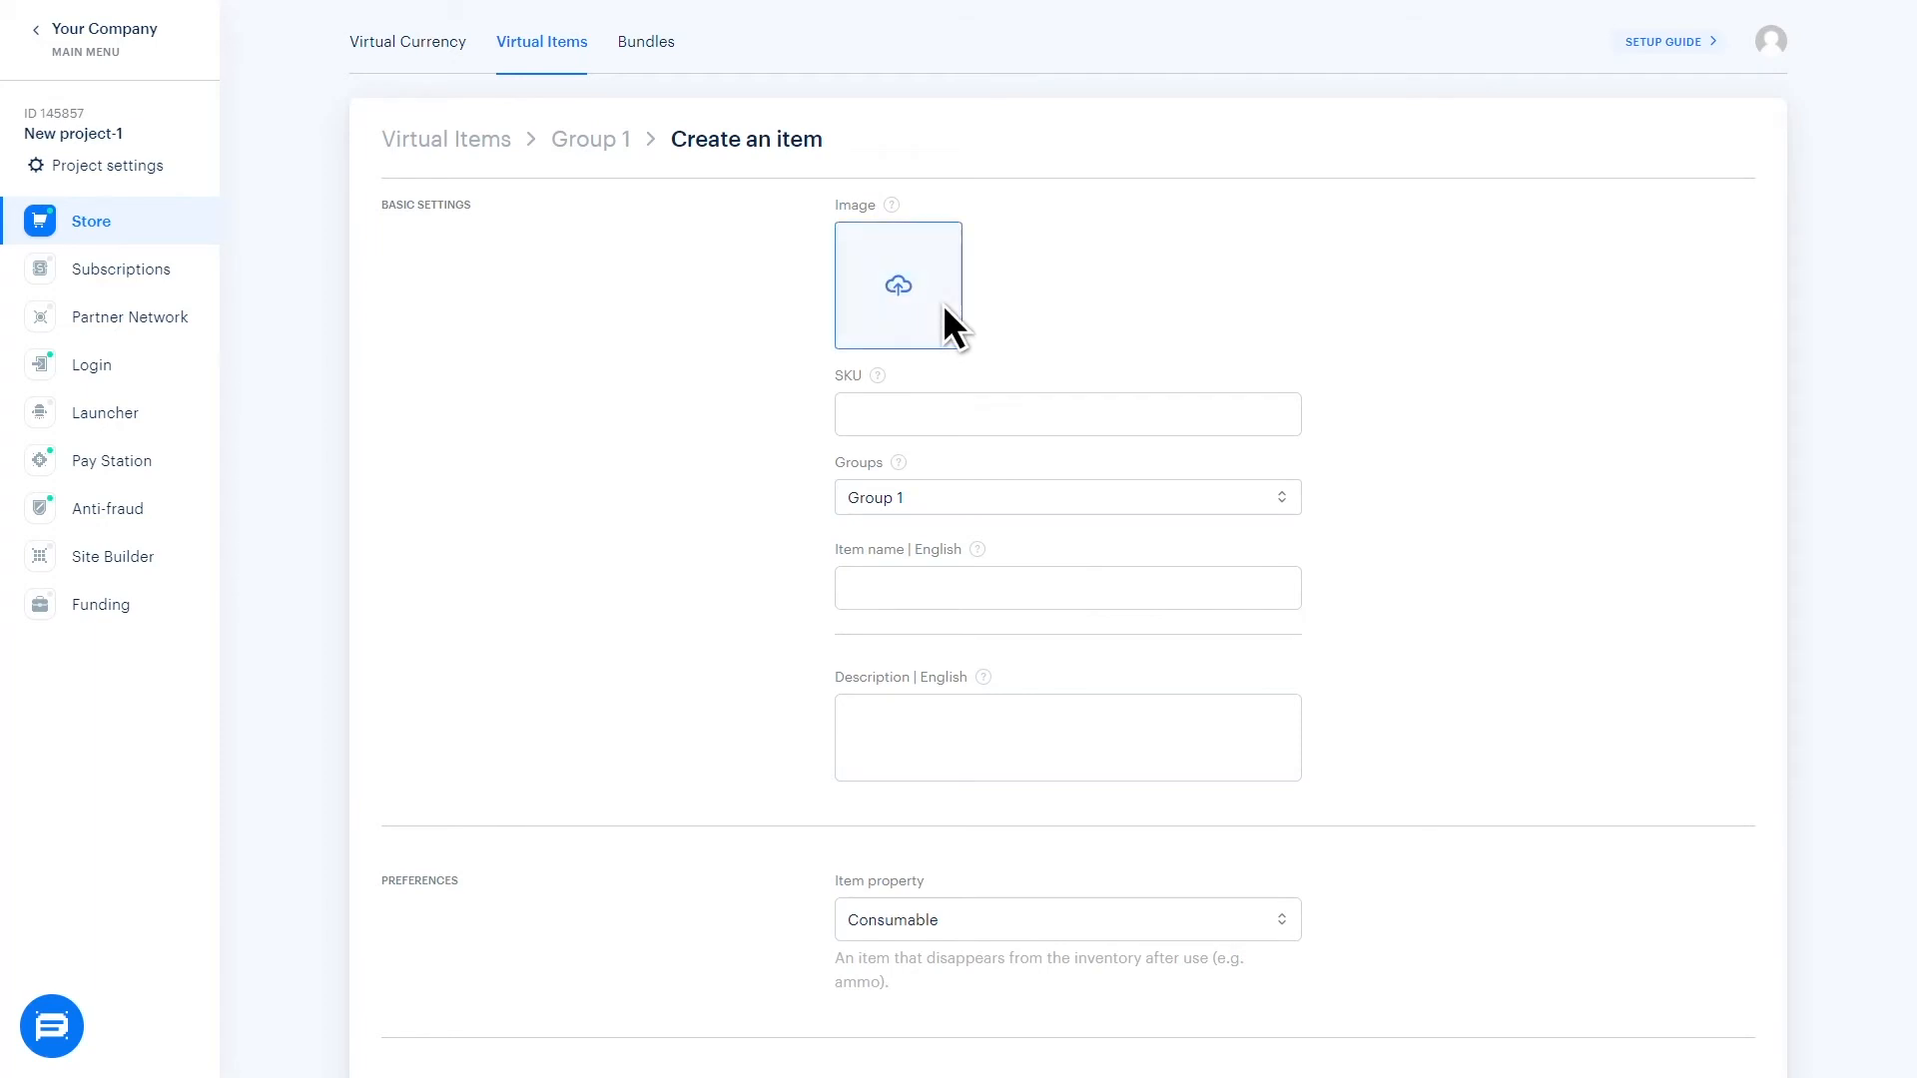
click(898, 409)
text(gun-1)
click(887, 587)
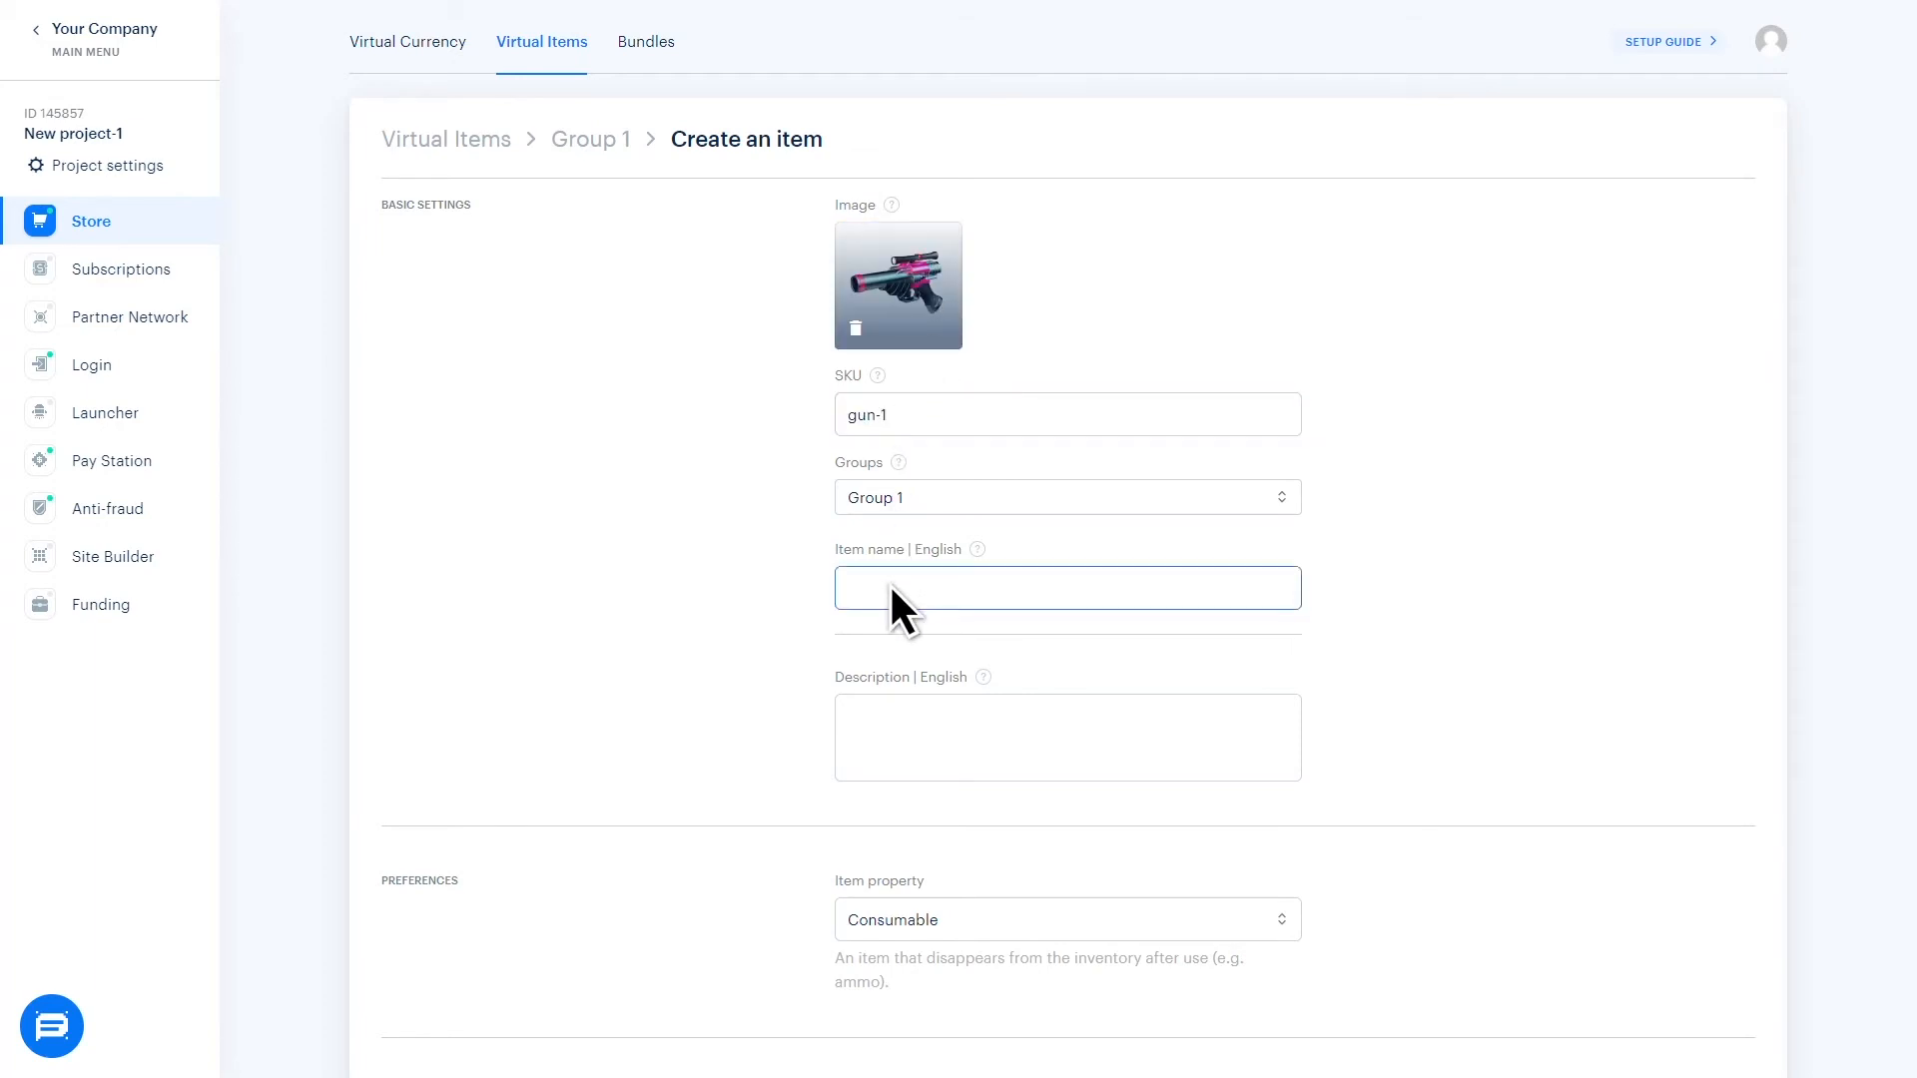
text(Gun)
click(1038, 733)
text(One-arm gun)
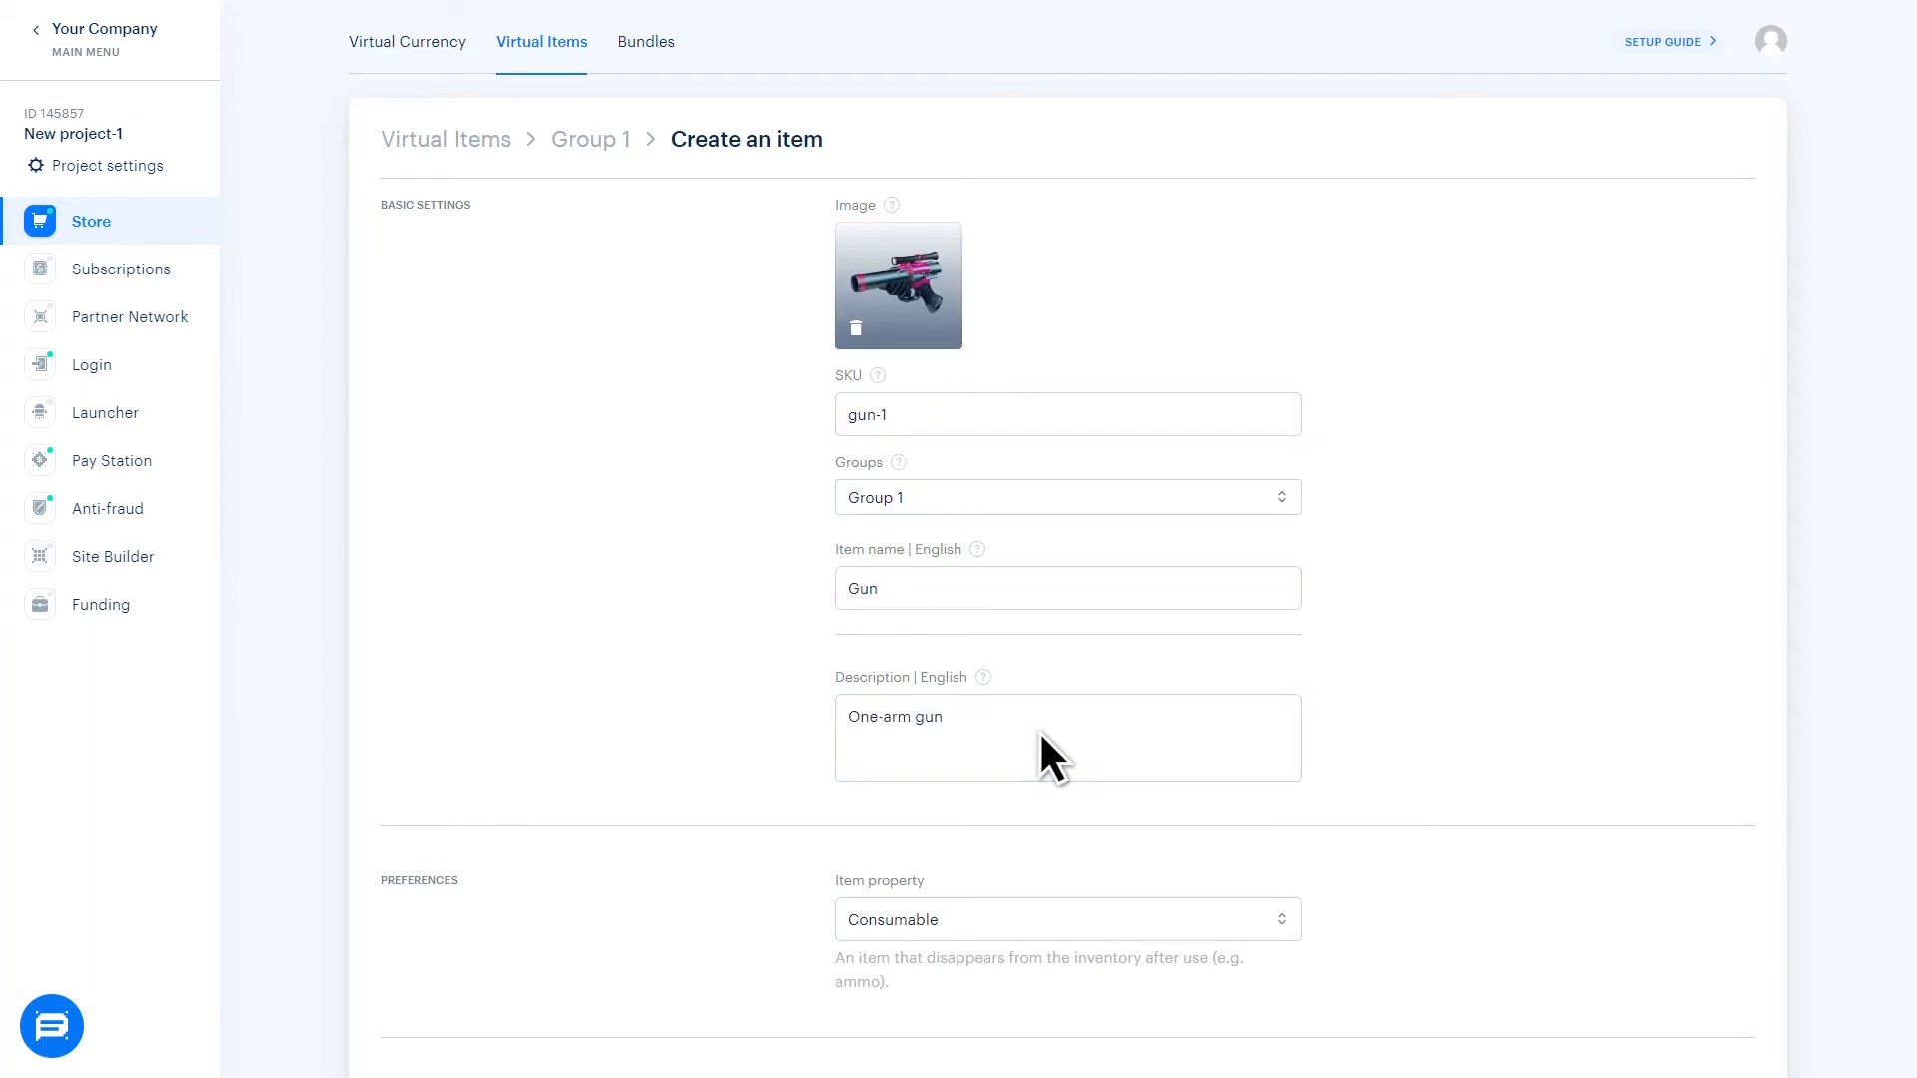
Step: Set the Gun item's real-currency price to 10 USD
scroll(1038, 729, down, 7)
key(Tab)
text(10)
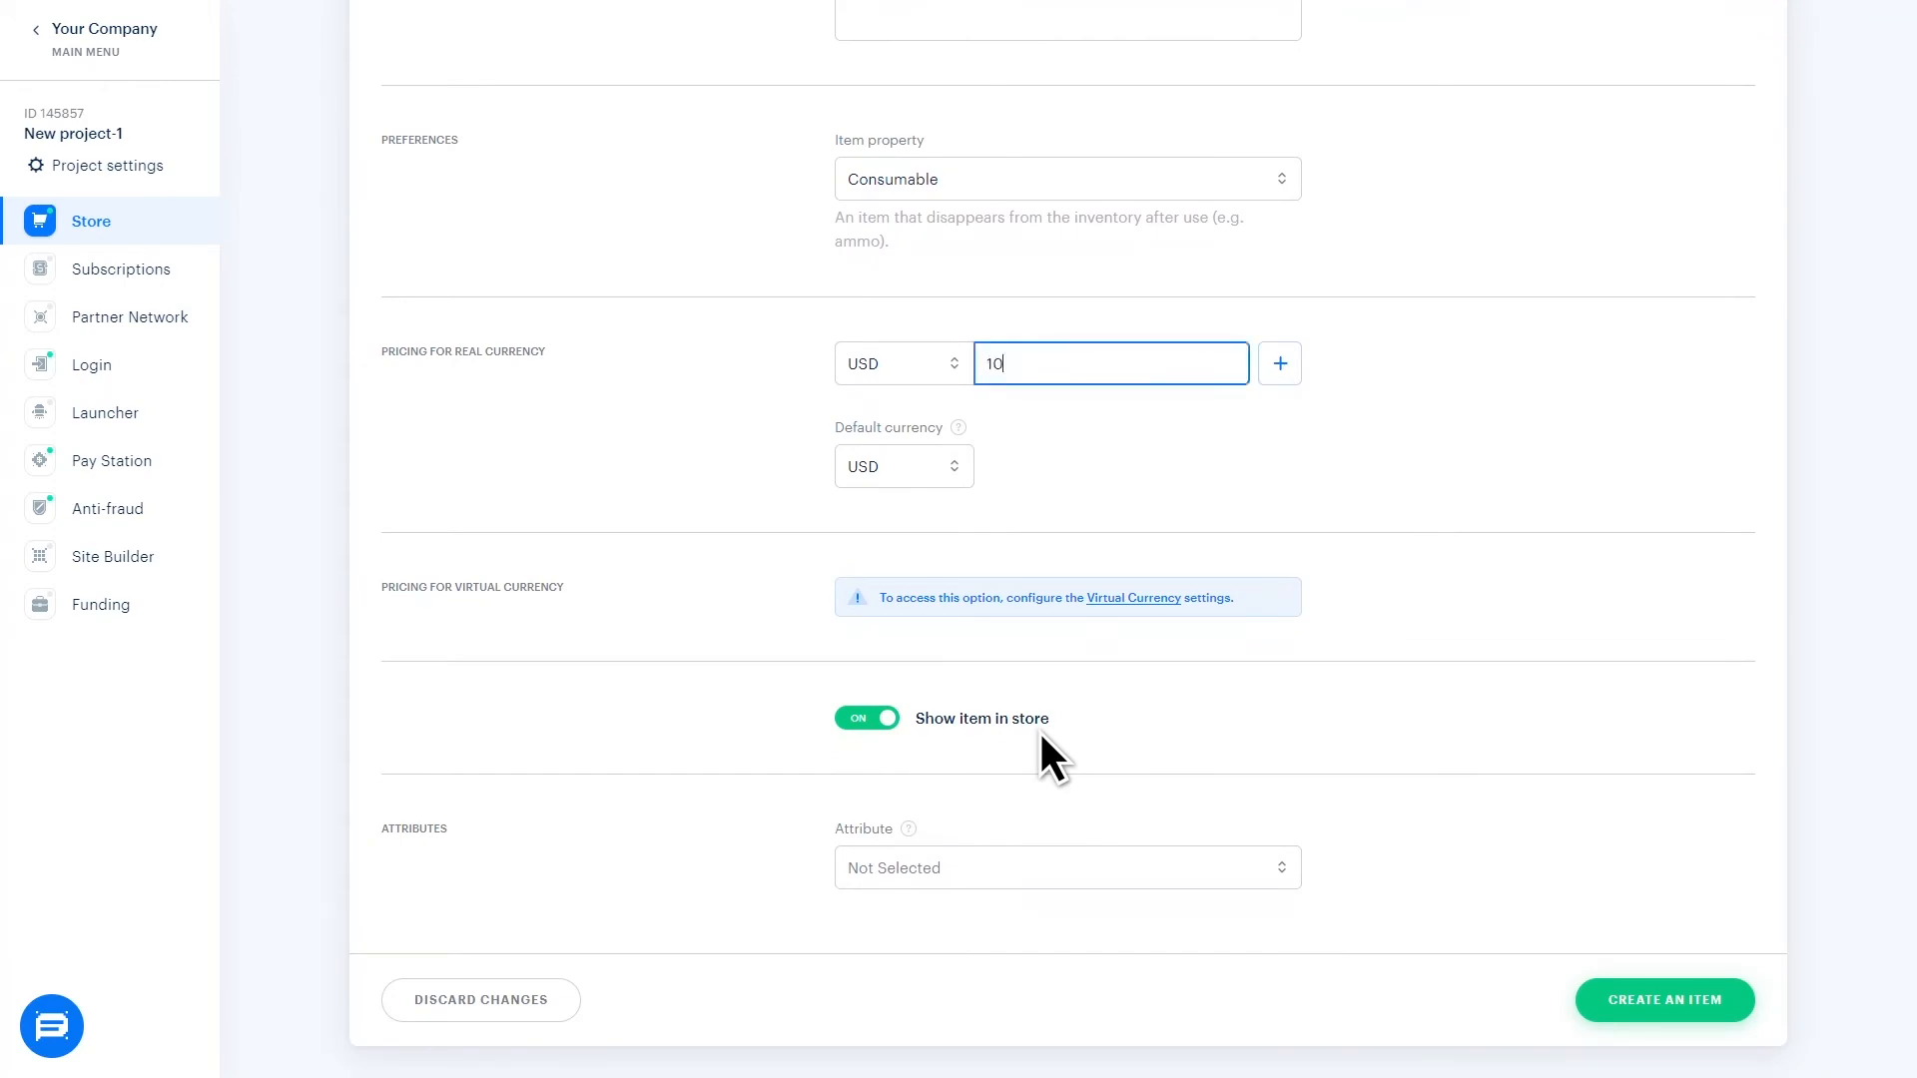
Step: Finish creating the Gun item and connect Virtual Currency in New project-1's Store
key(Tab)
click(1658, 1001)
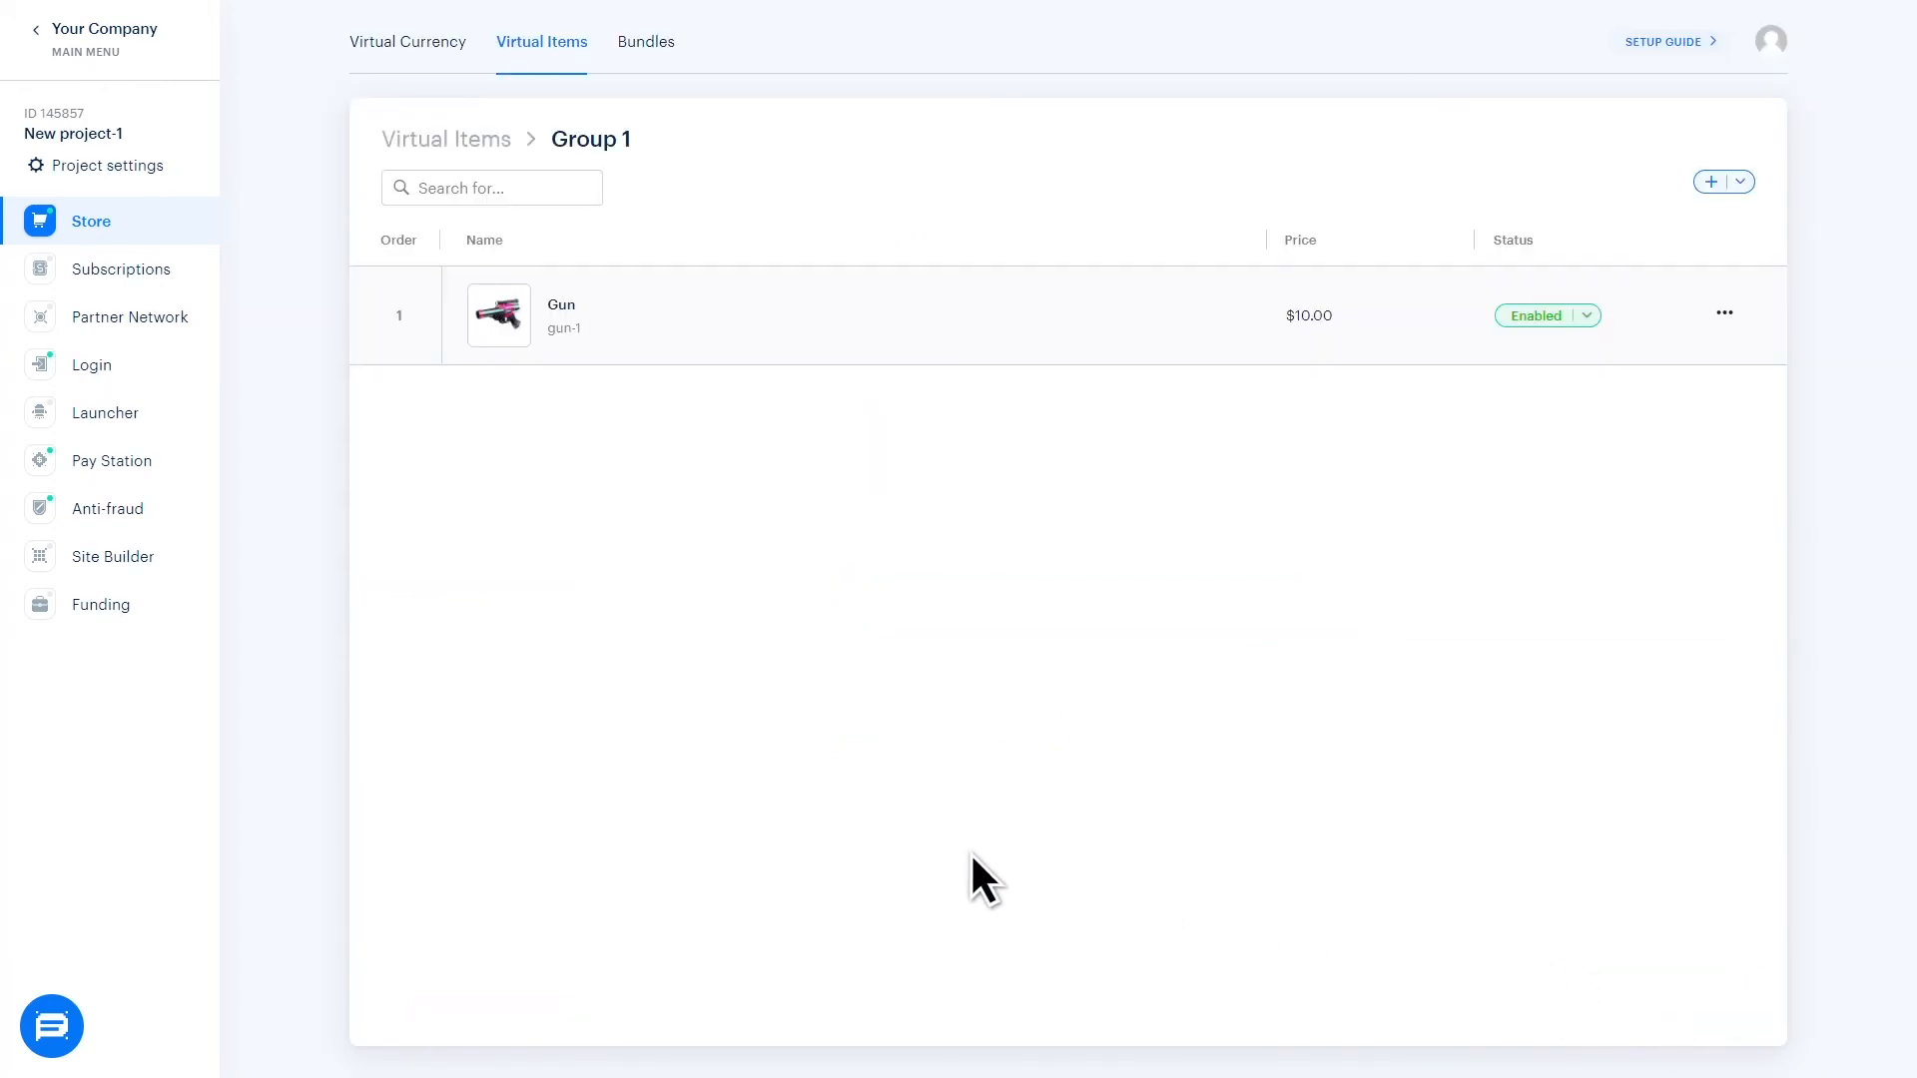
click(163, 226)
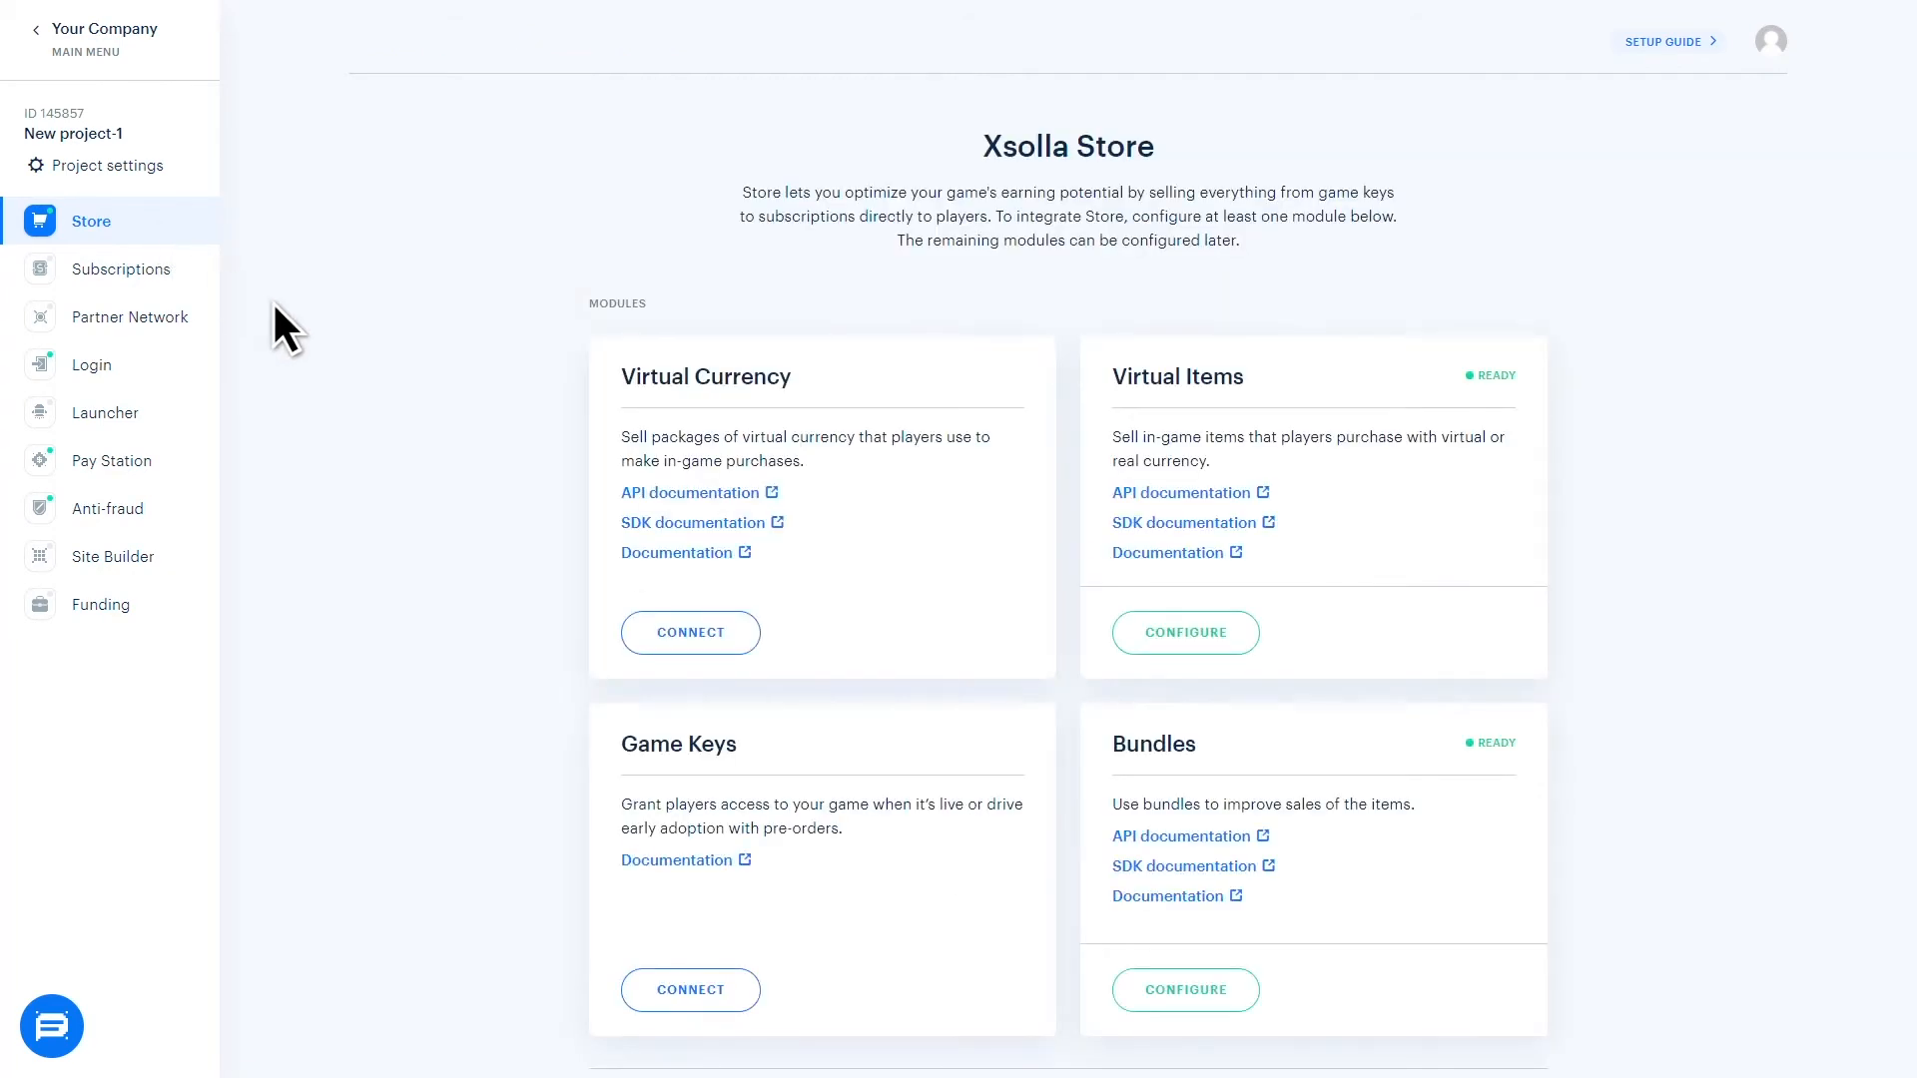
click(733, 629)
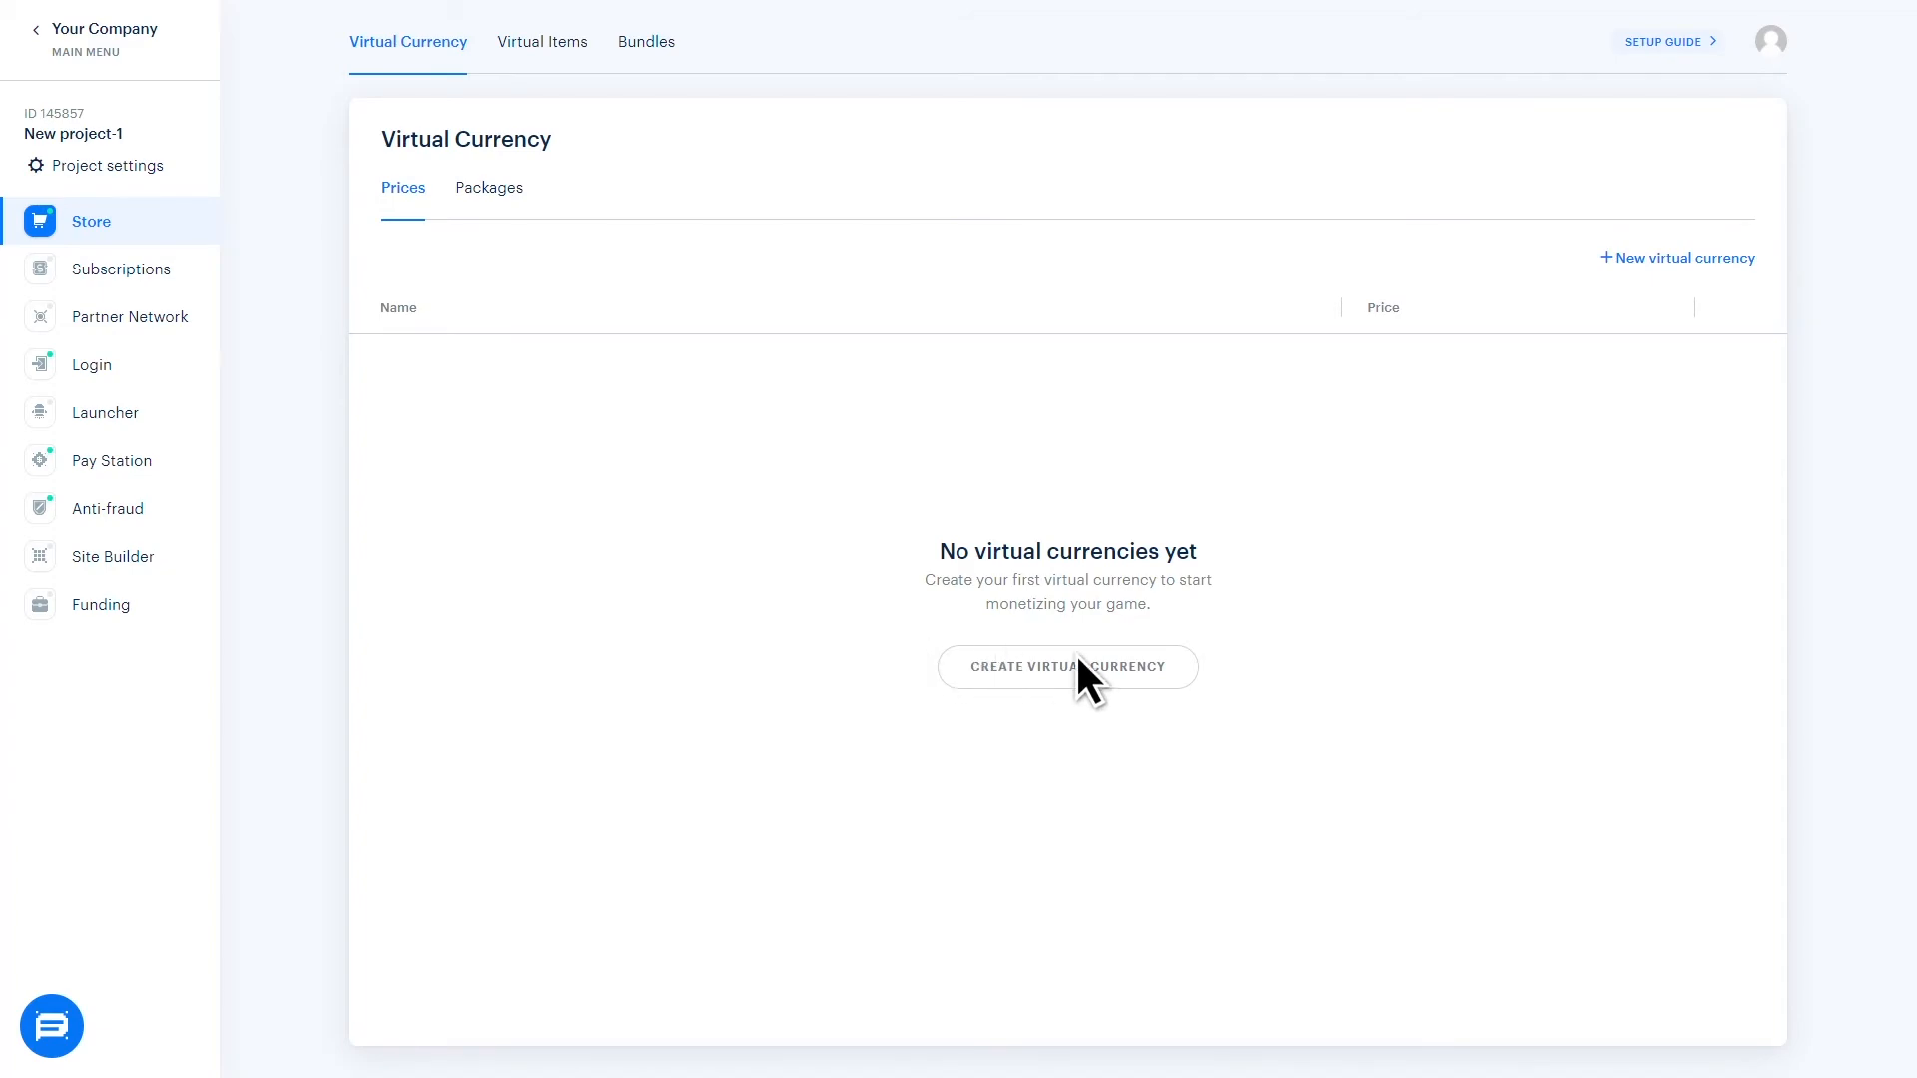
Step: Create a hard virtual currency with the crystal image, SKU crystal-1, name "Crystal" and a unit price of 20 USD
click(1116, 663)
click(809, 259)
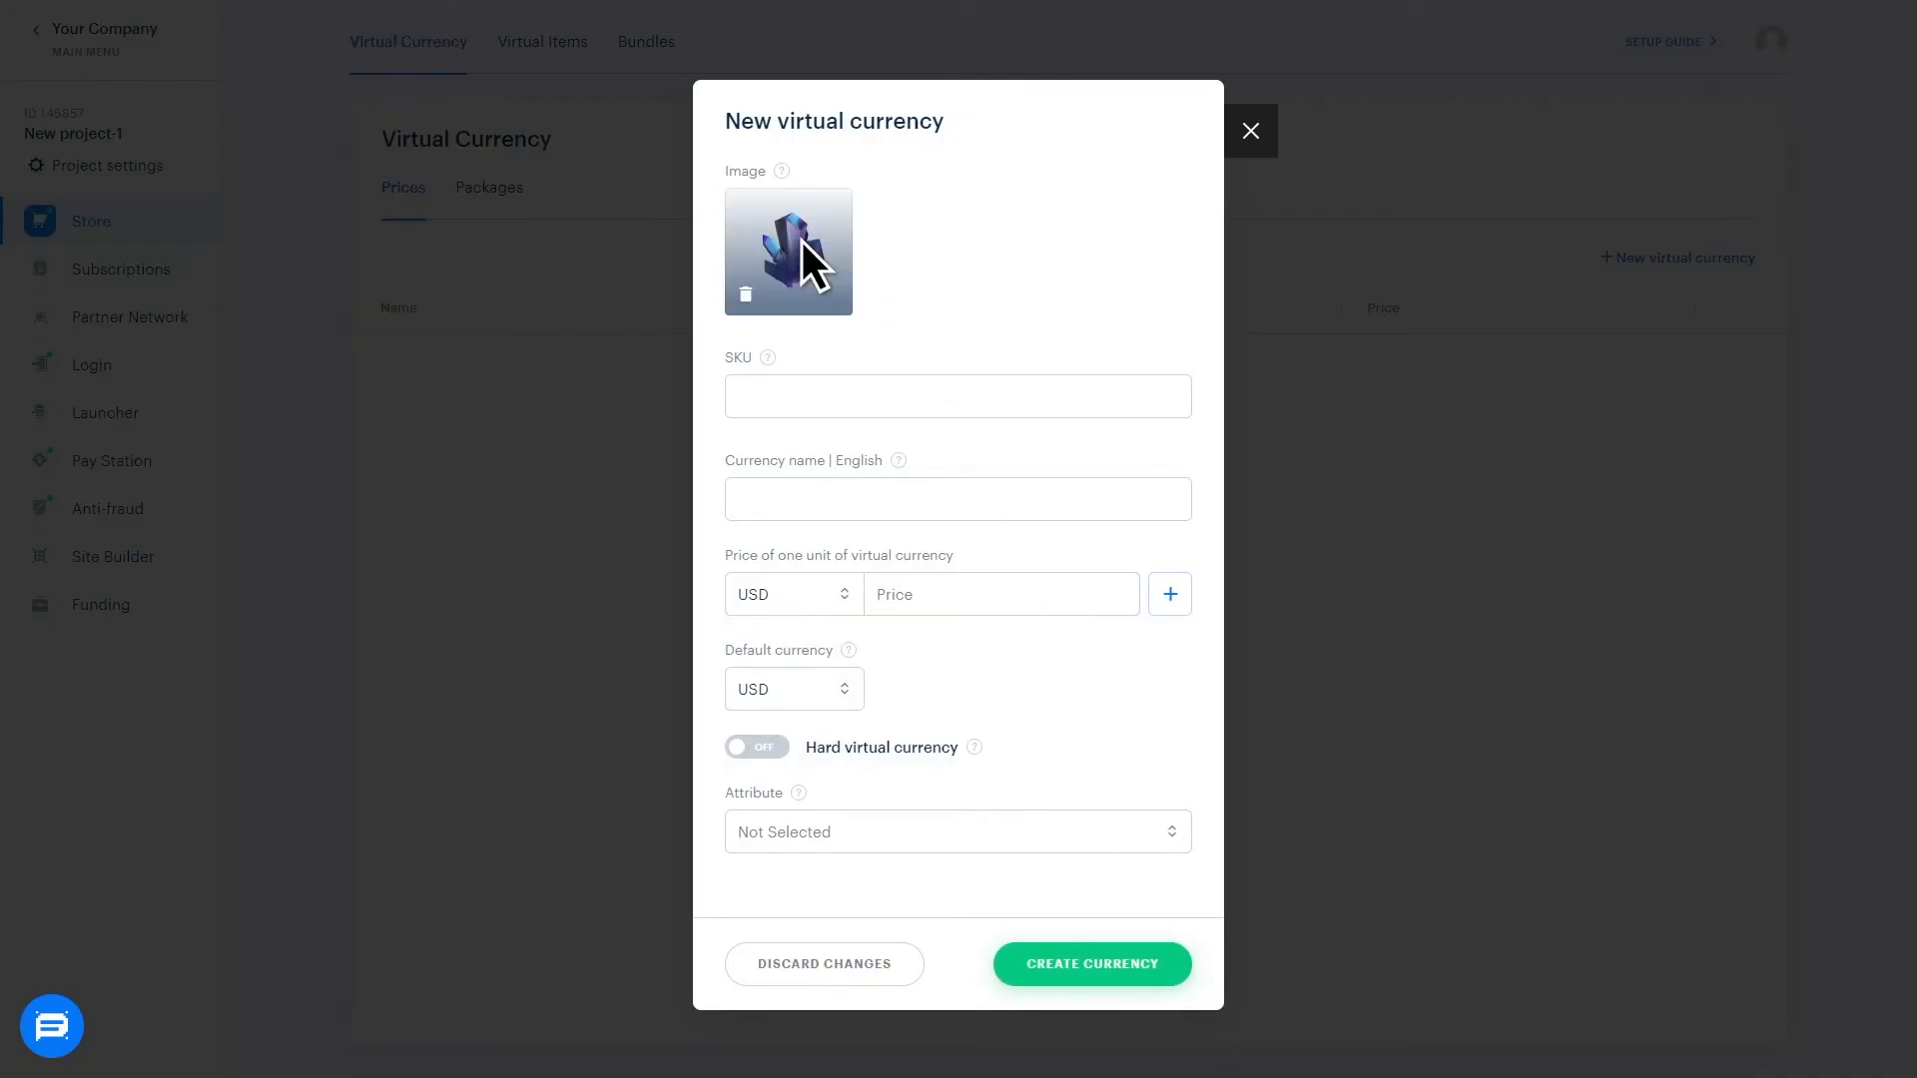
click(827, 388)
text(crystal-1)
click(828, 496)
text(Crystal)
key(Tab)
click(889, 595)
text(20)
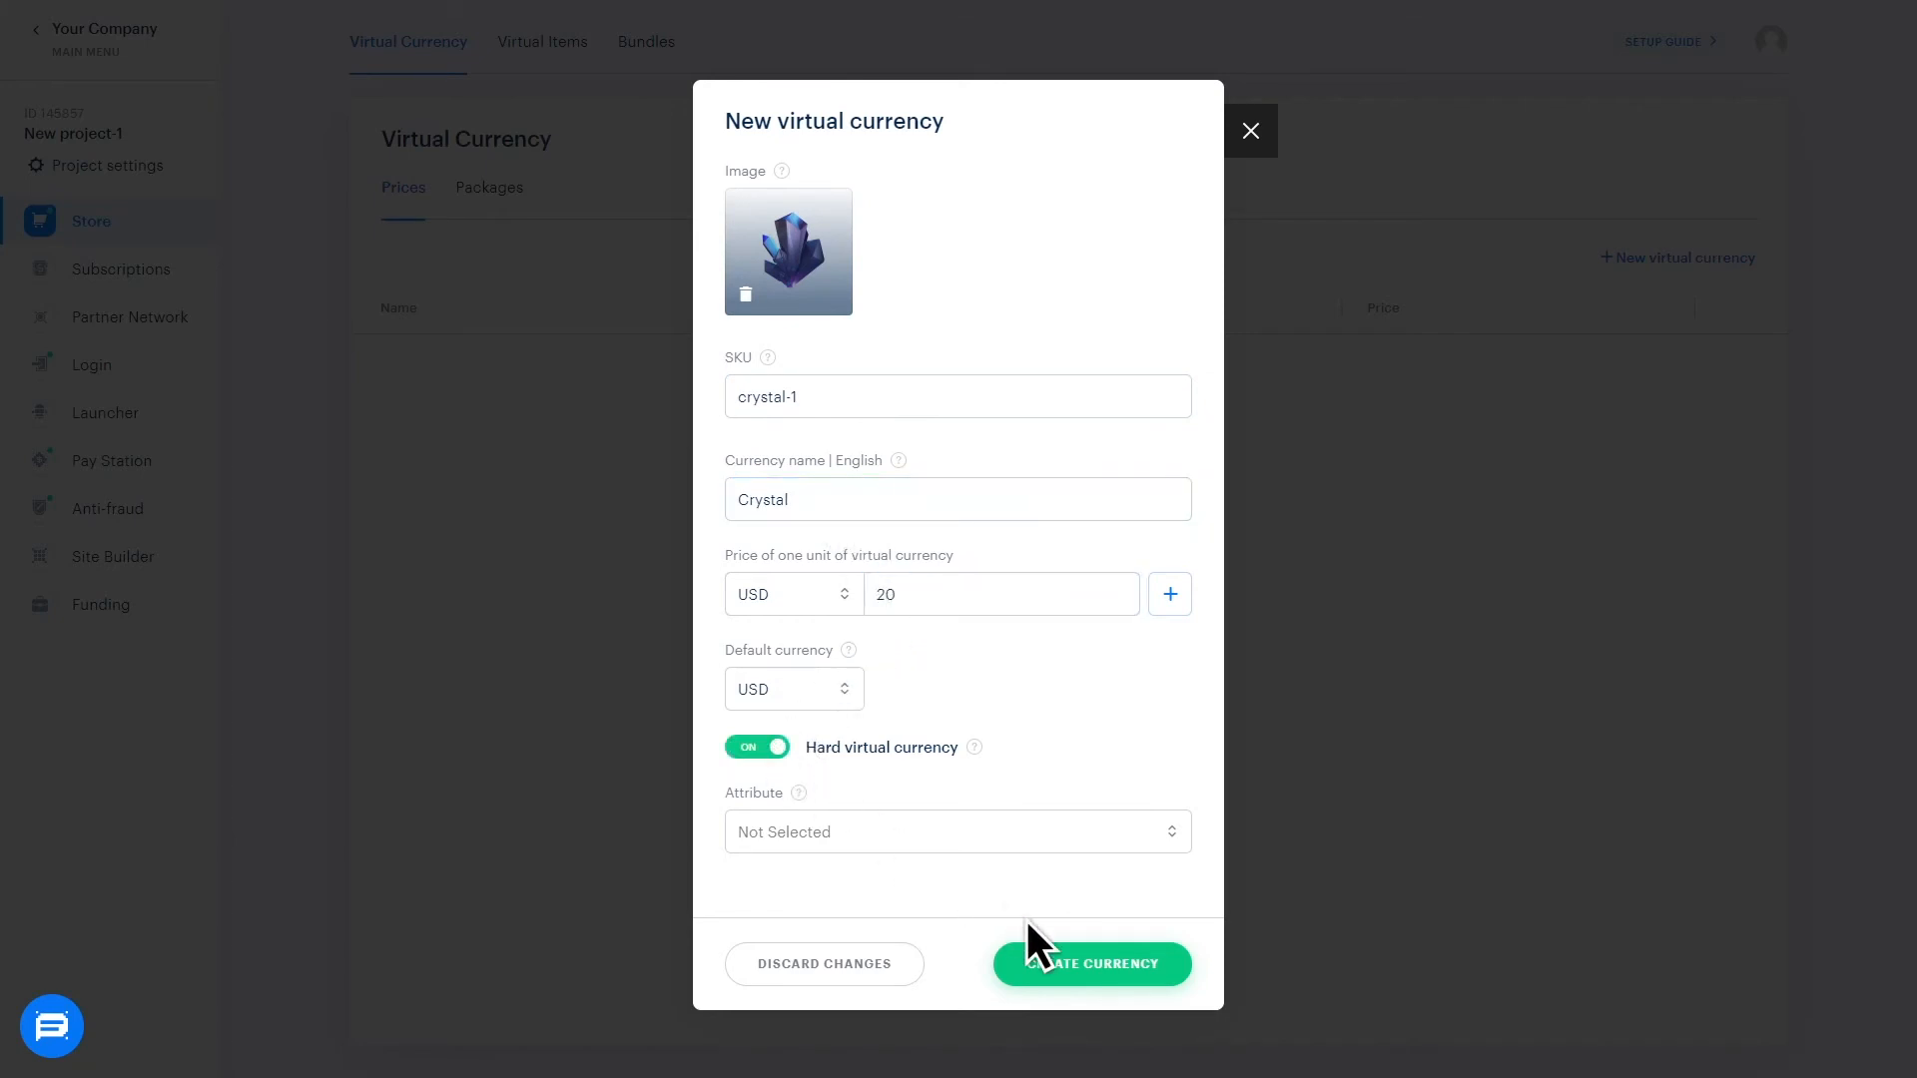
click(1038, 954)
Step: Start a virtual currency package with the large crystal image, SKU cr1500, and "Crystals x1500" as both name and summary
click(494, 191)
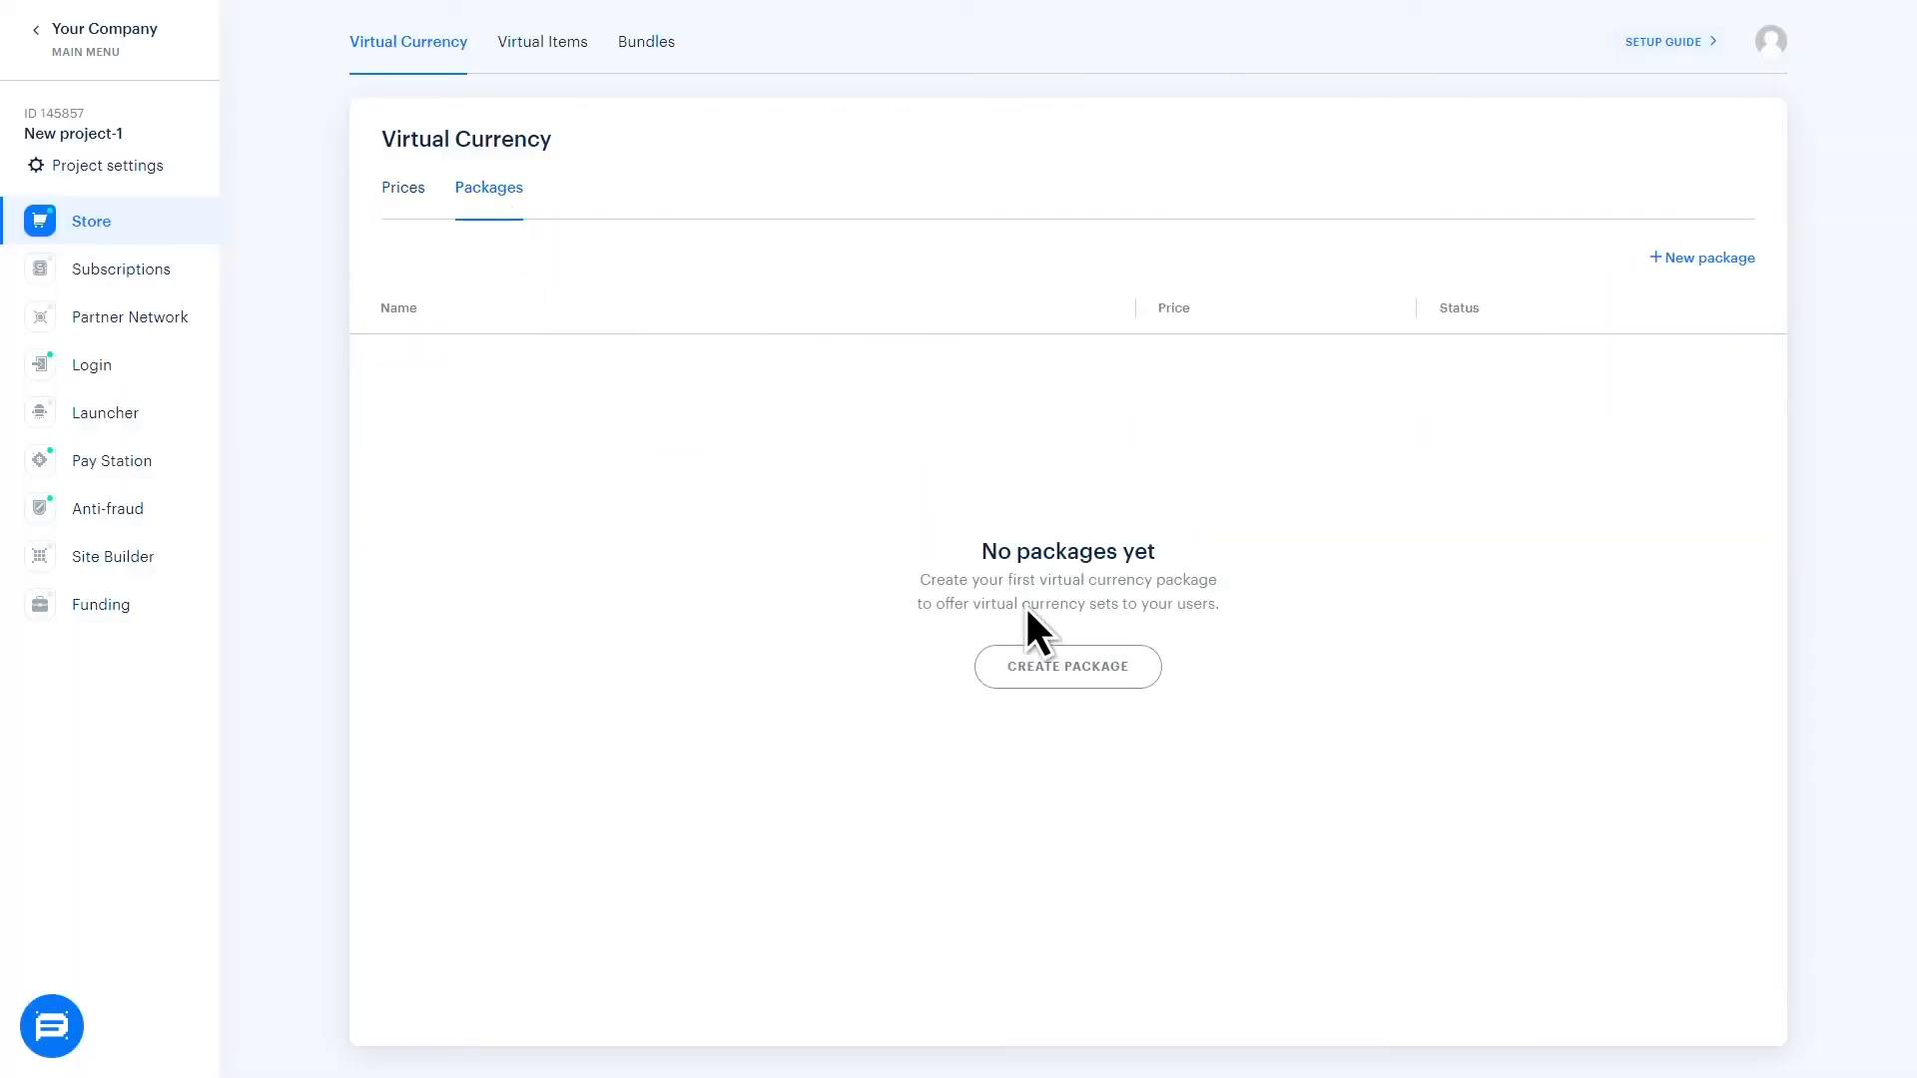
click(1108, 667)
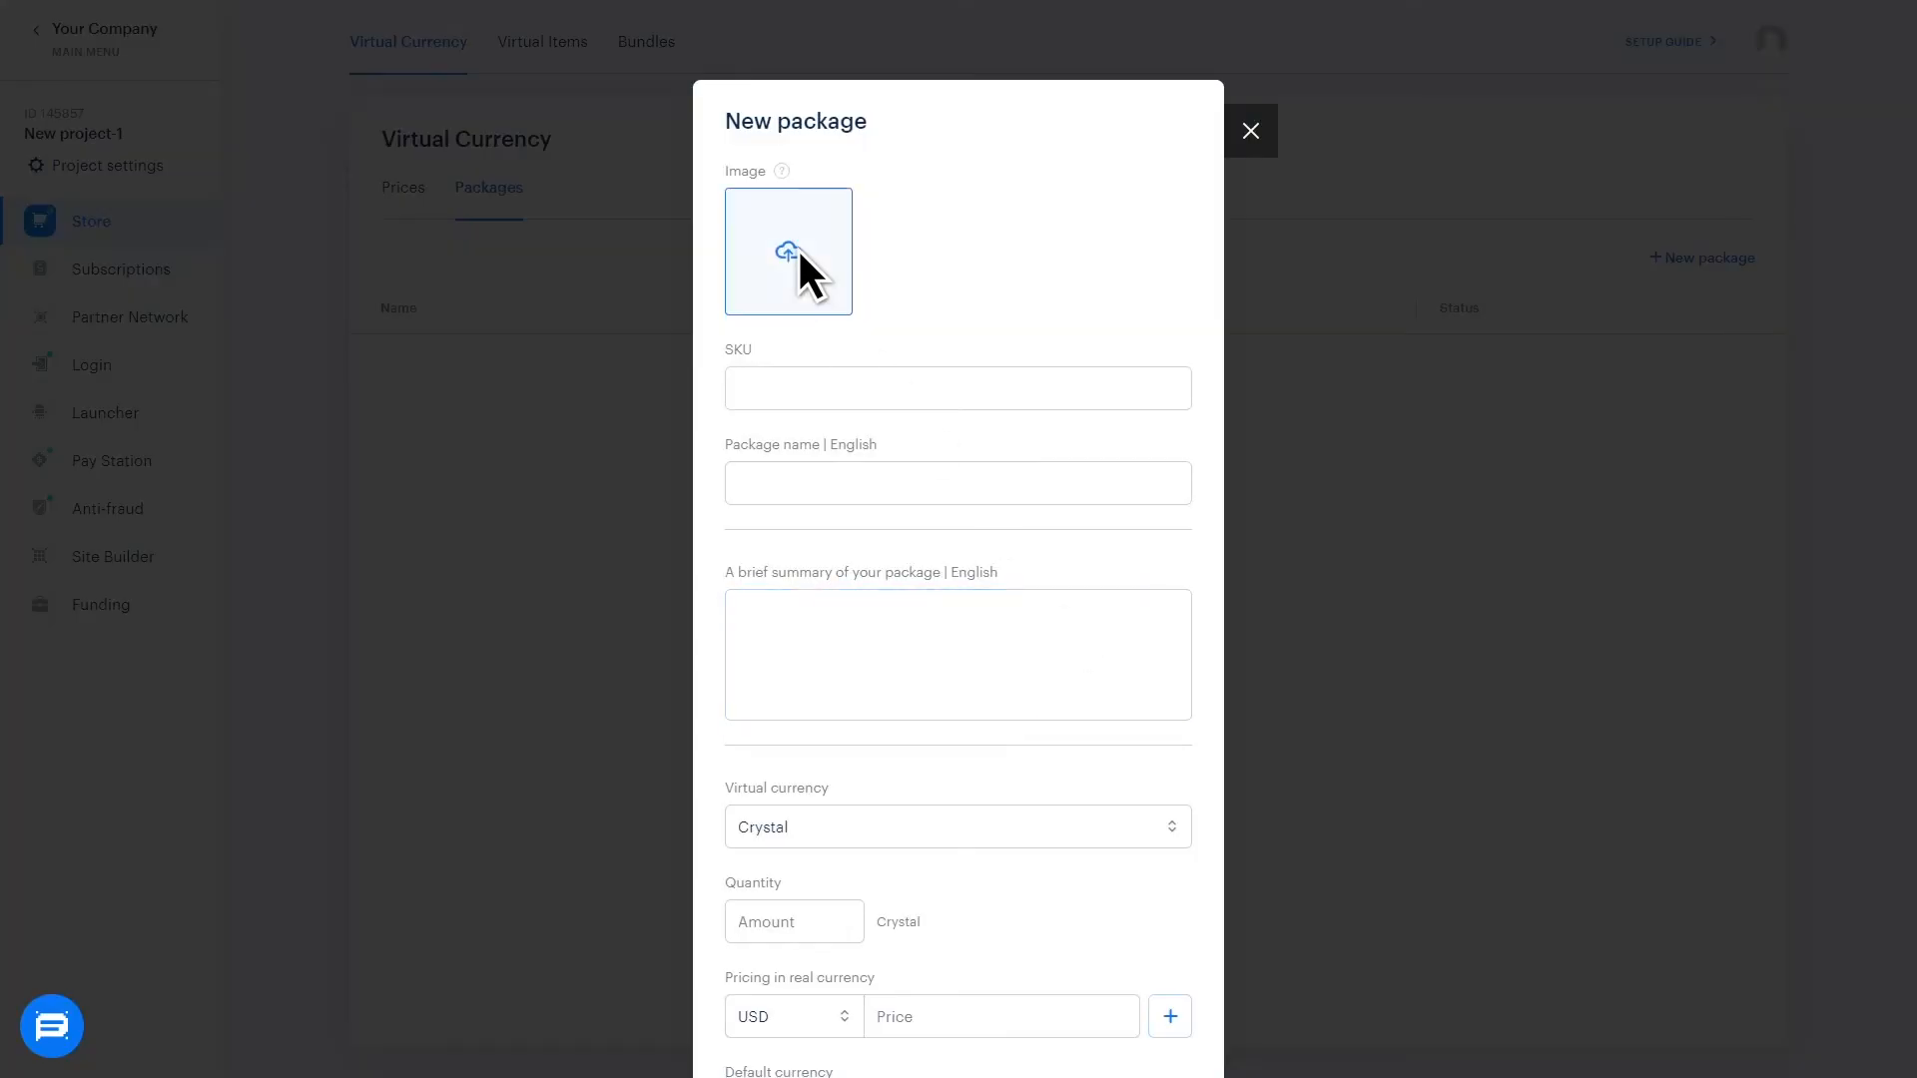
click(968, 387)
text(cr1500)
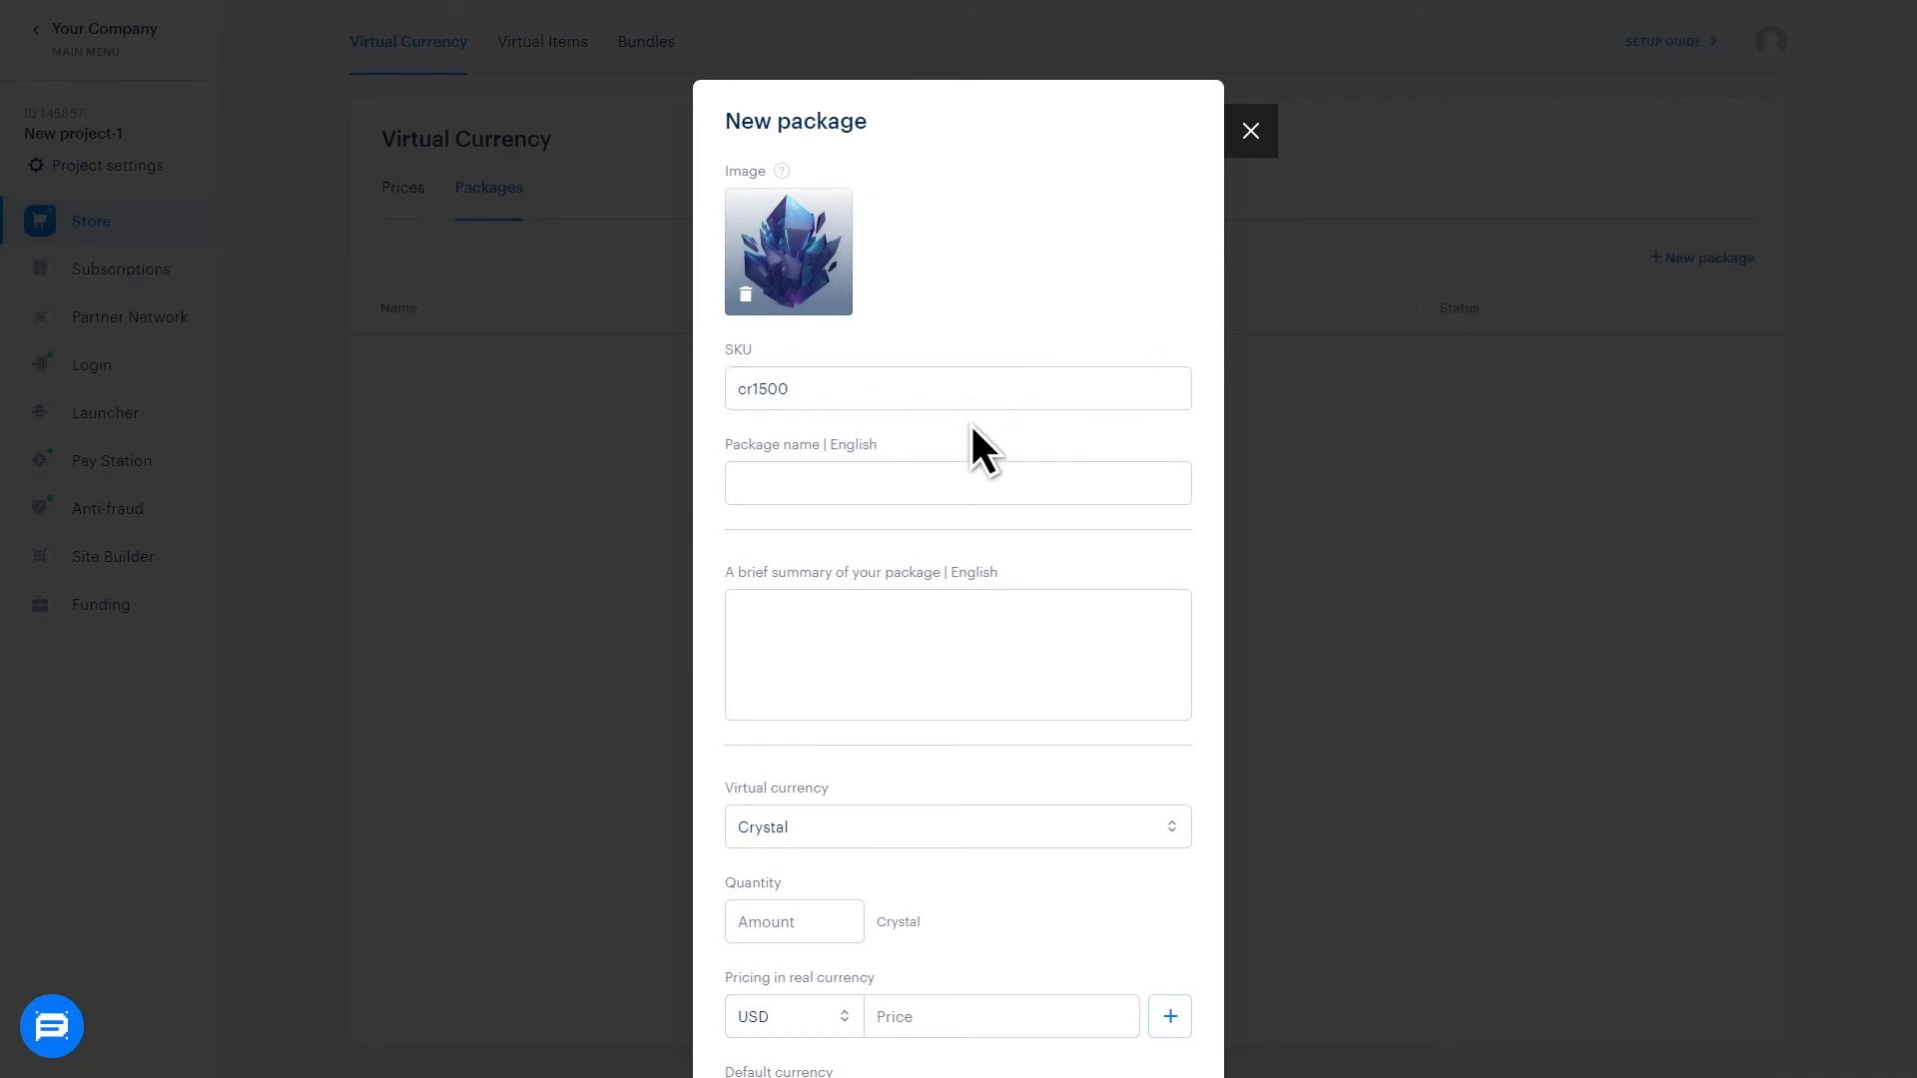
click(971, 485)
text(Crystals x1500)
click(971, 648)
text(Crystals x1500)
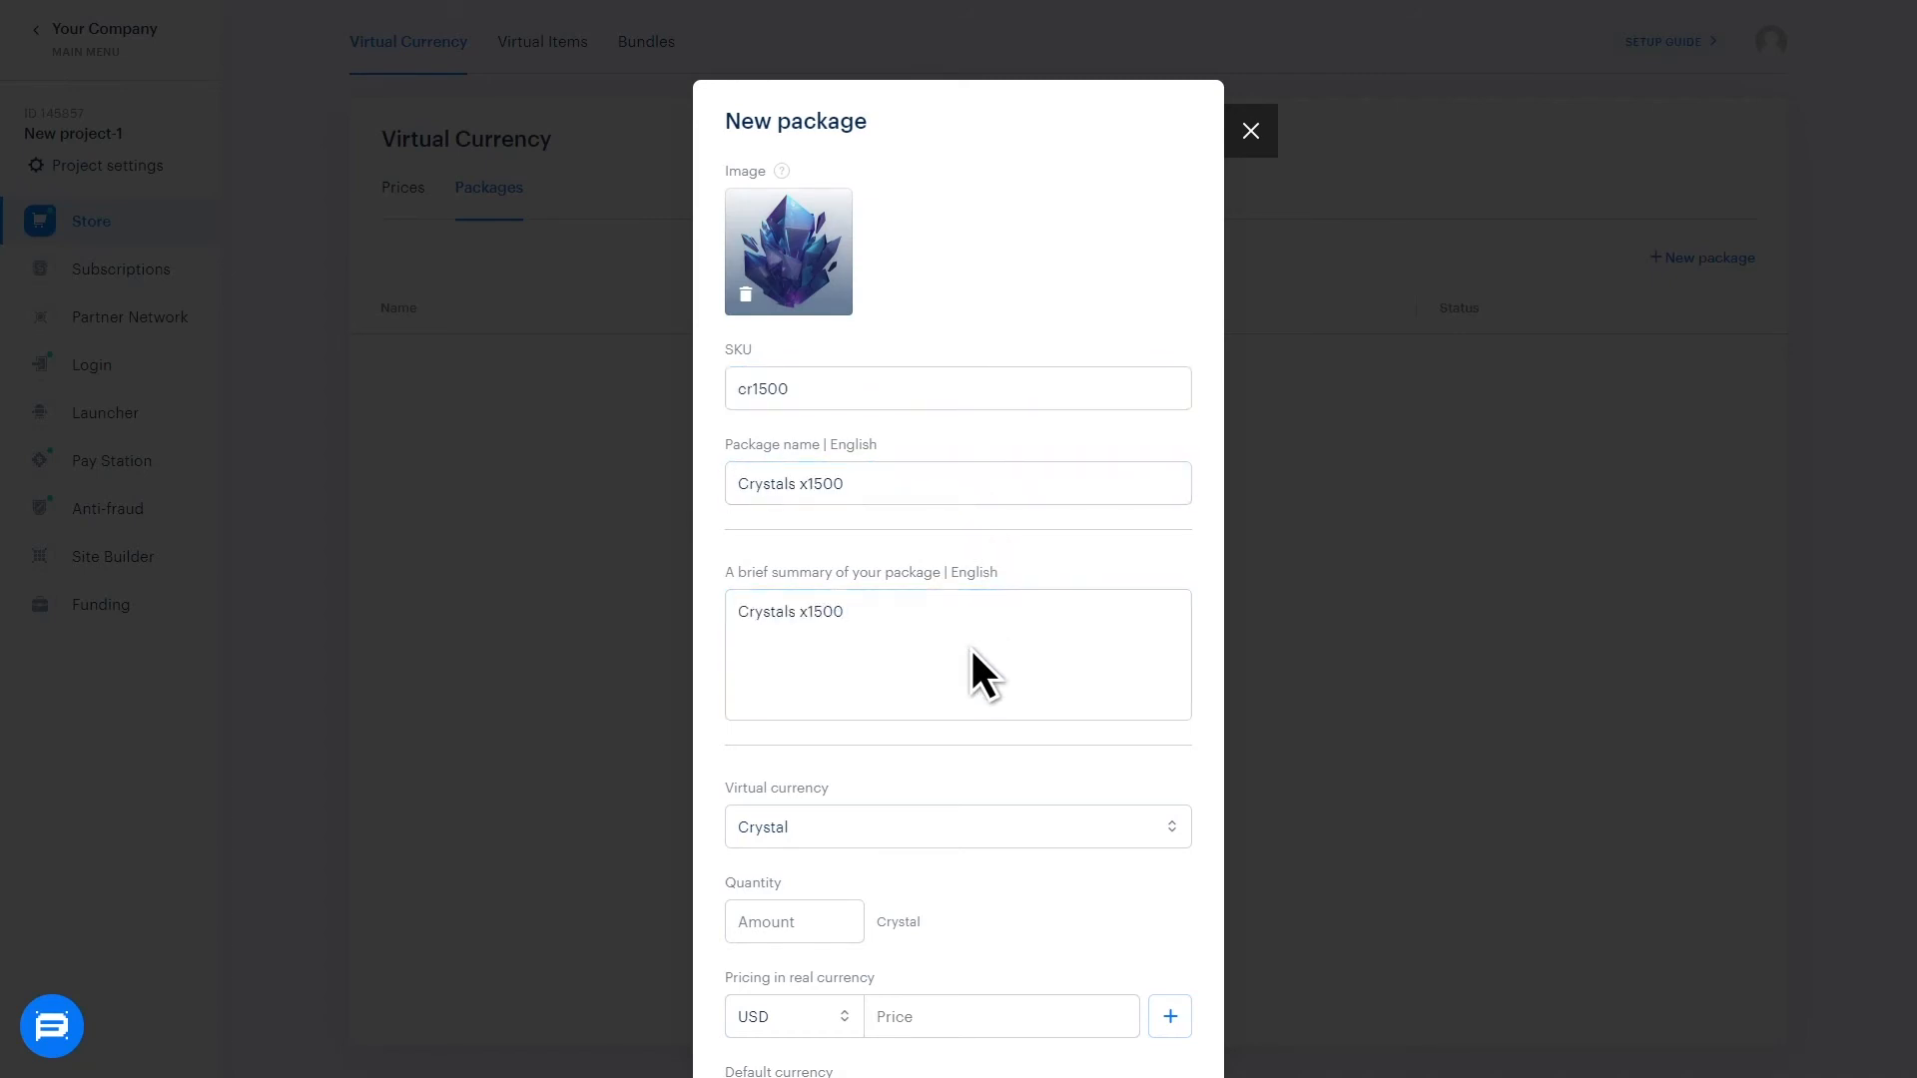
Step: Set the package to 1500 Crystal for 50 USD, make it visible in the store and create it
scroll(970, 646, down, 5)
click(822, 409)
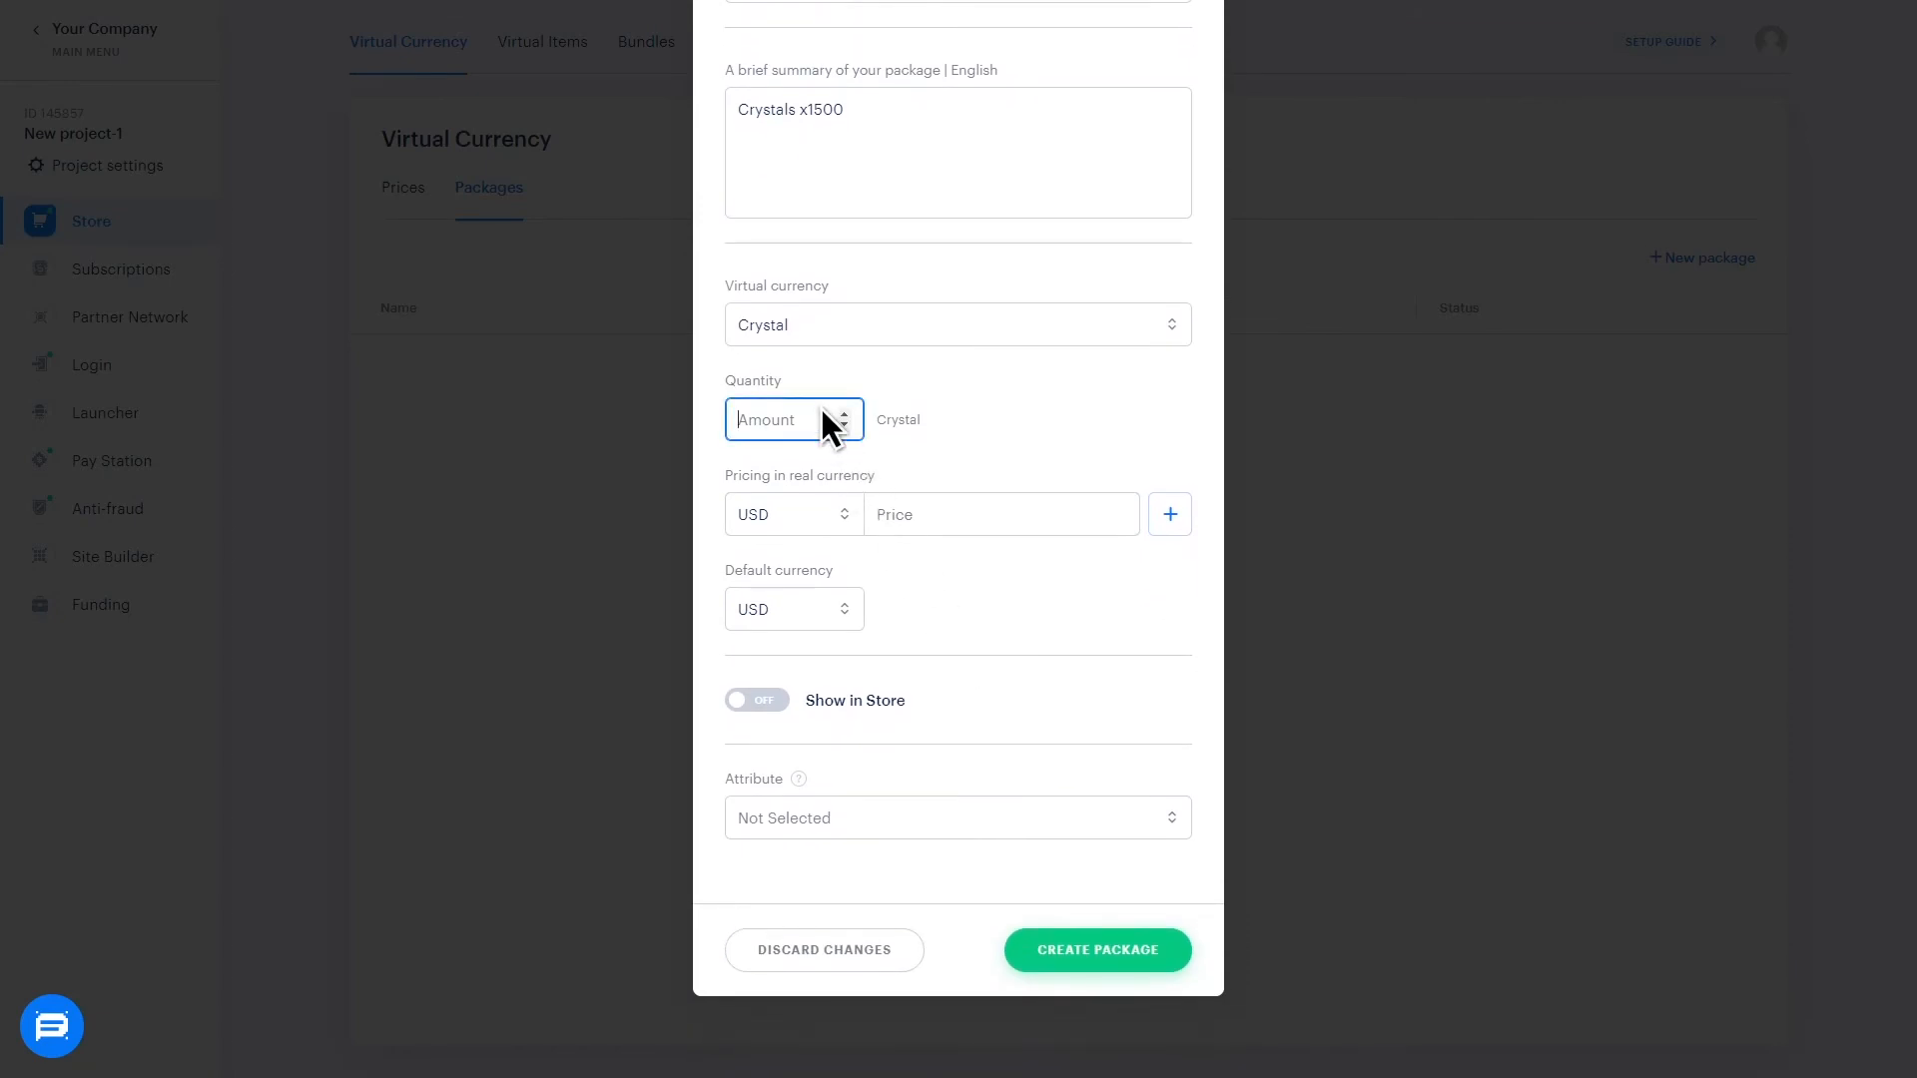
text(1500)
click(1056, 524)
text(50)
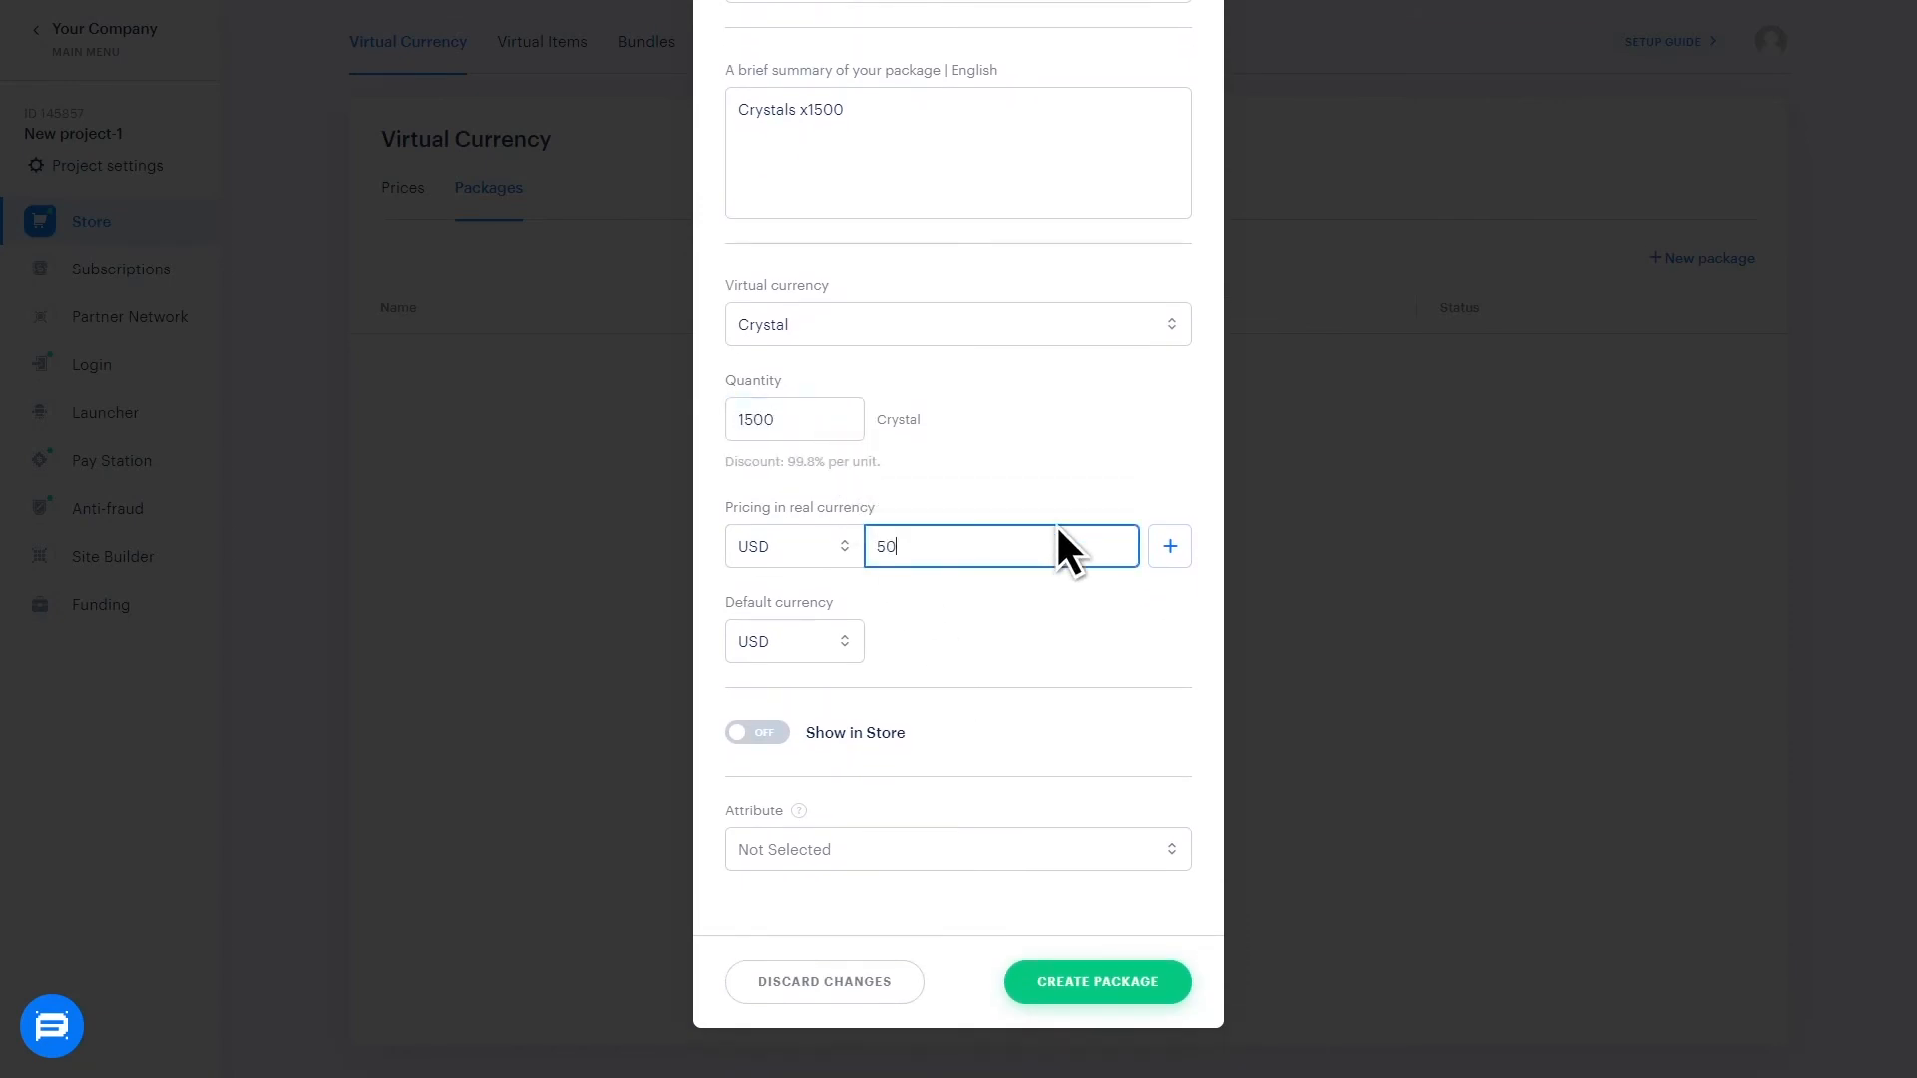
key(Tab)
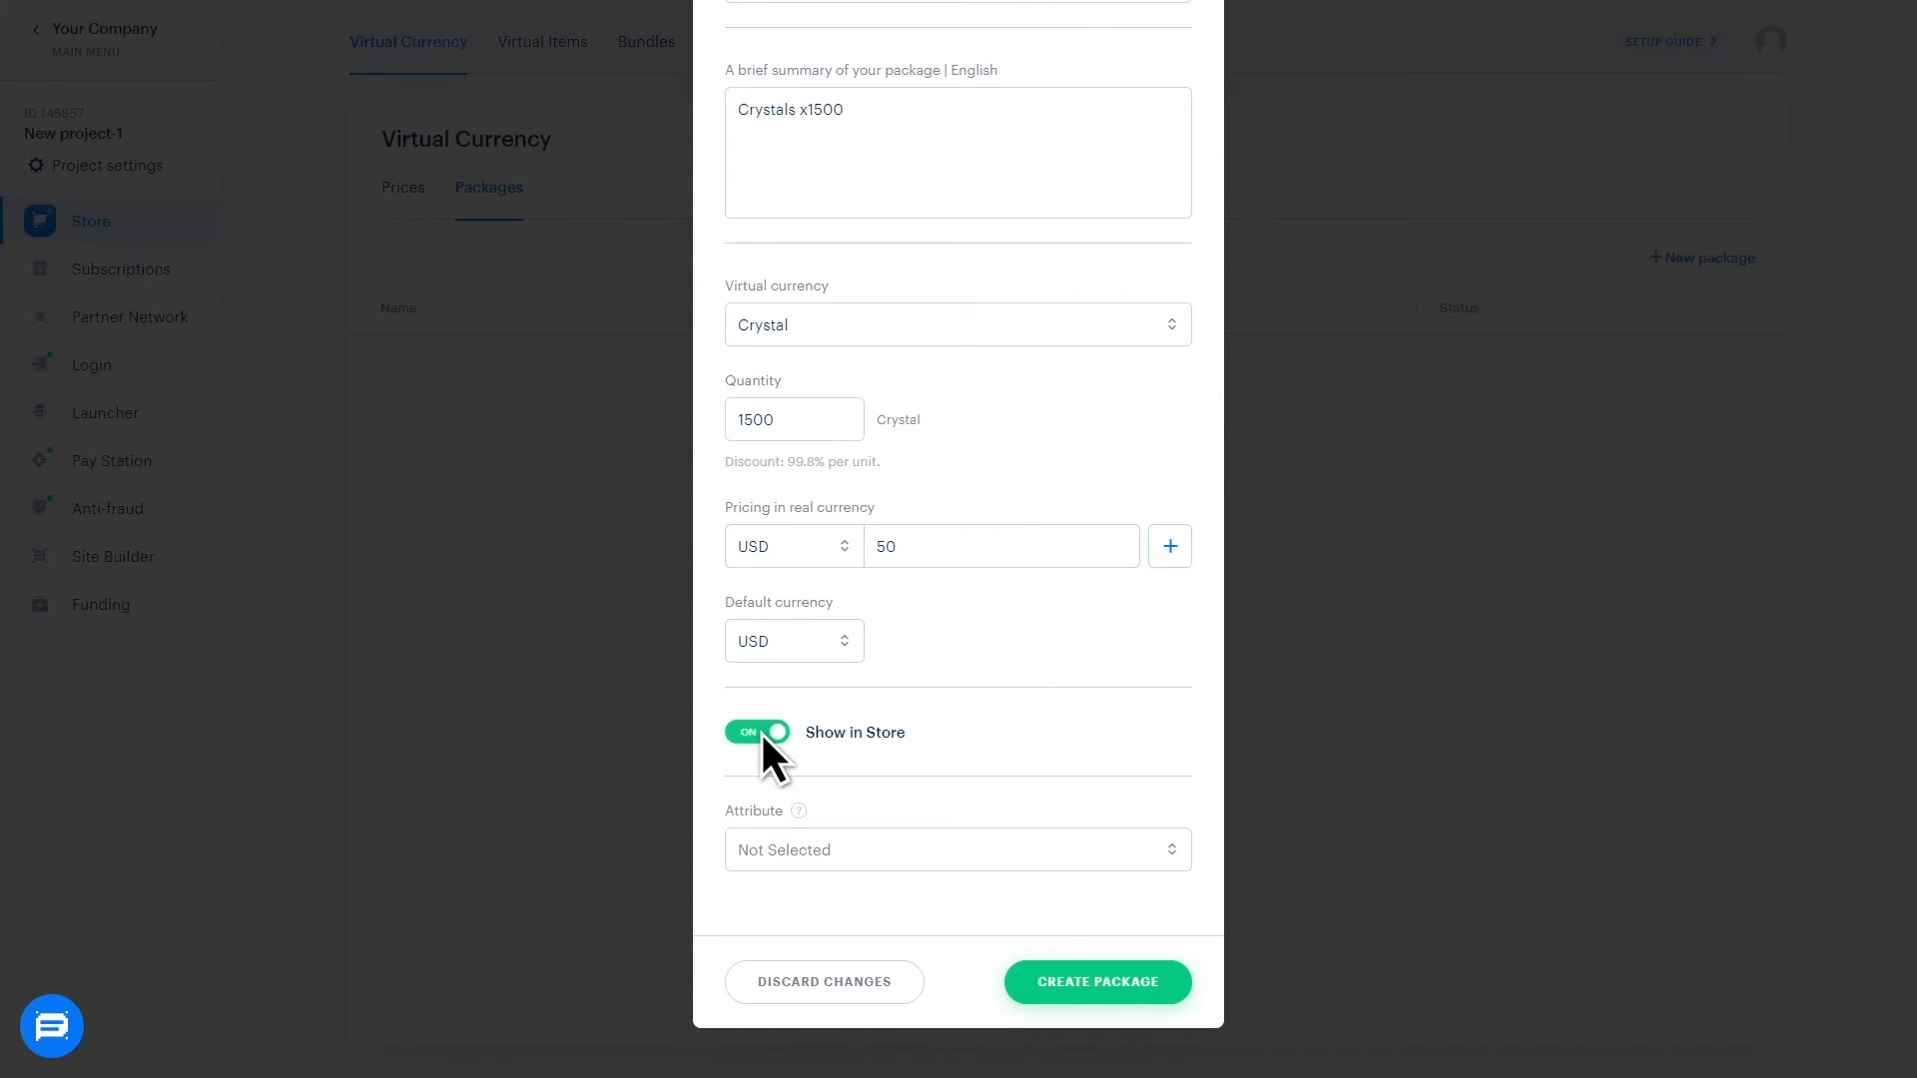
click(1041, 972)
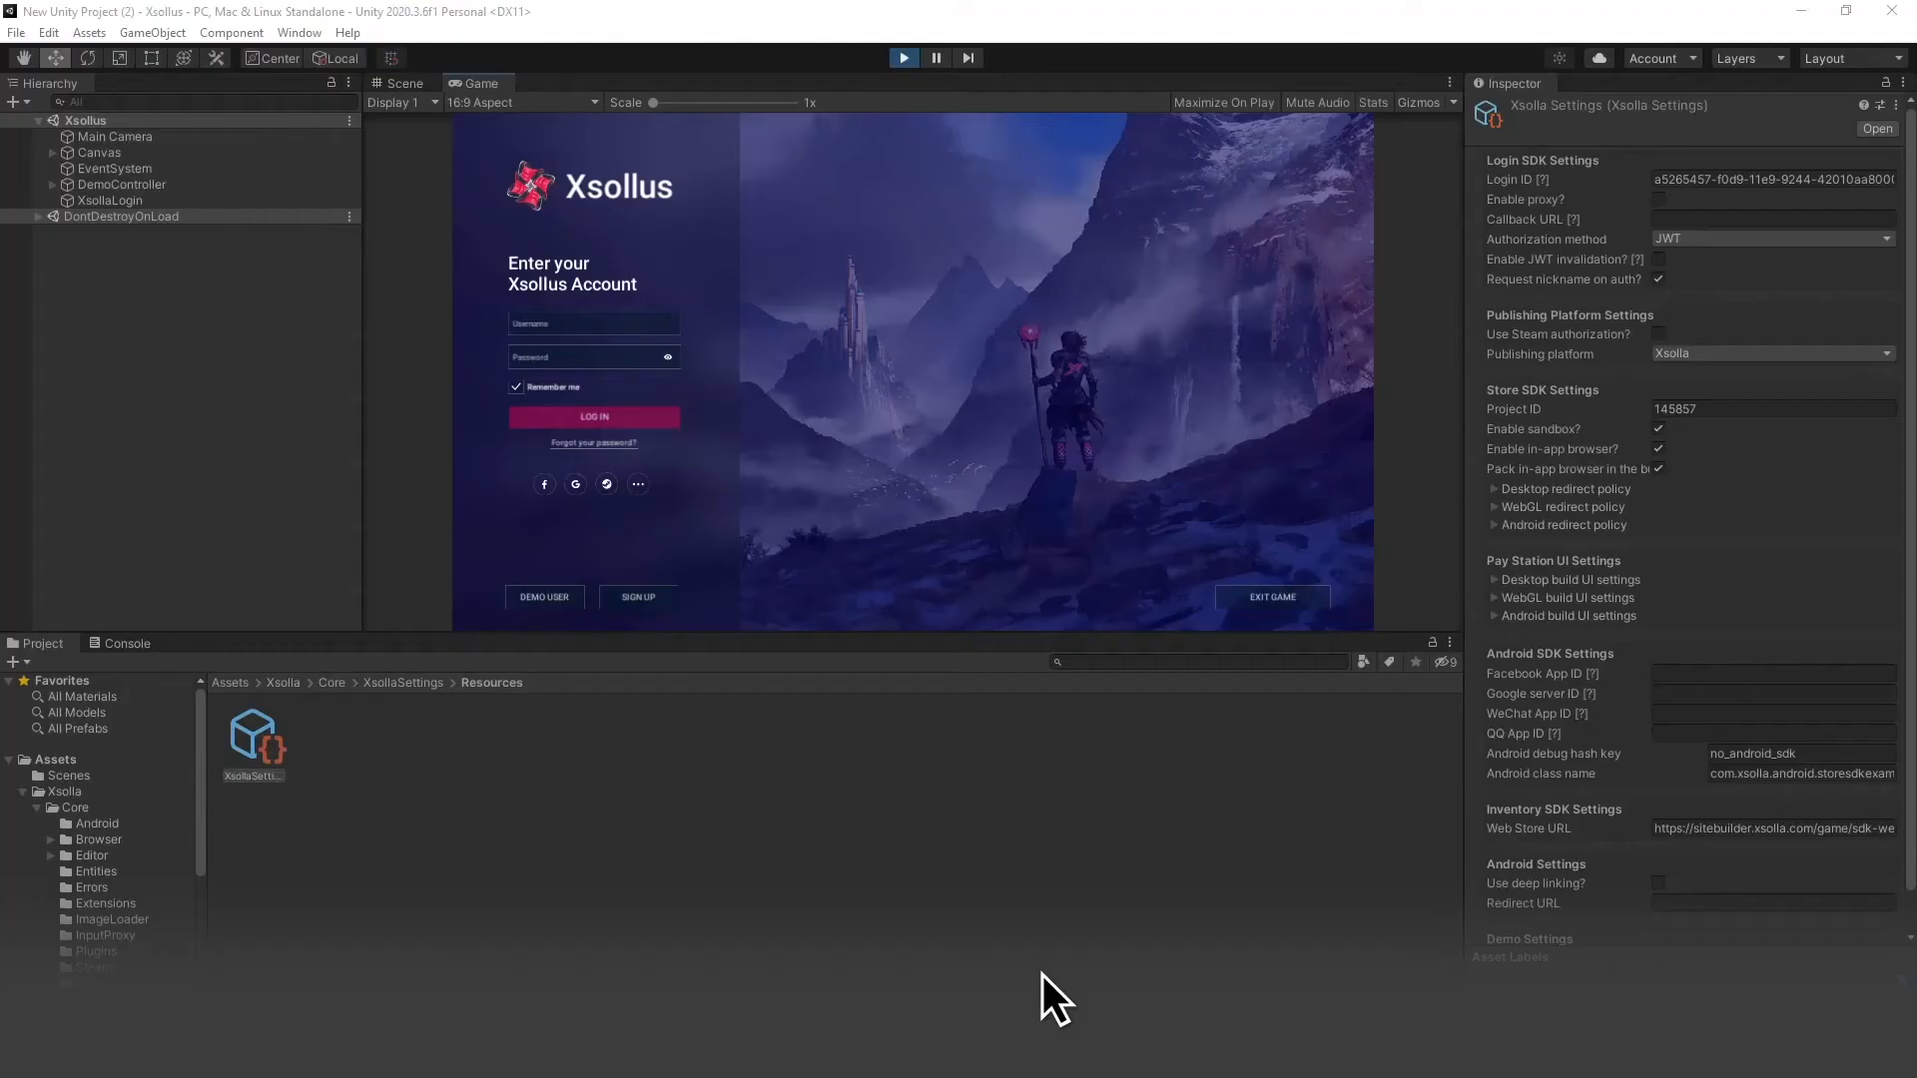
Step: Switch to Unity and sign up in the running Xsollus demo as "Test User-2" with an e-mail address and account password
click(669, 593)
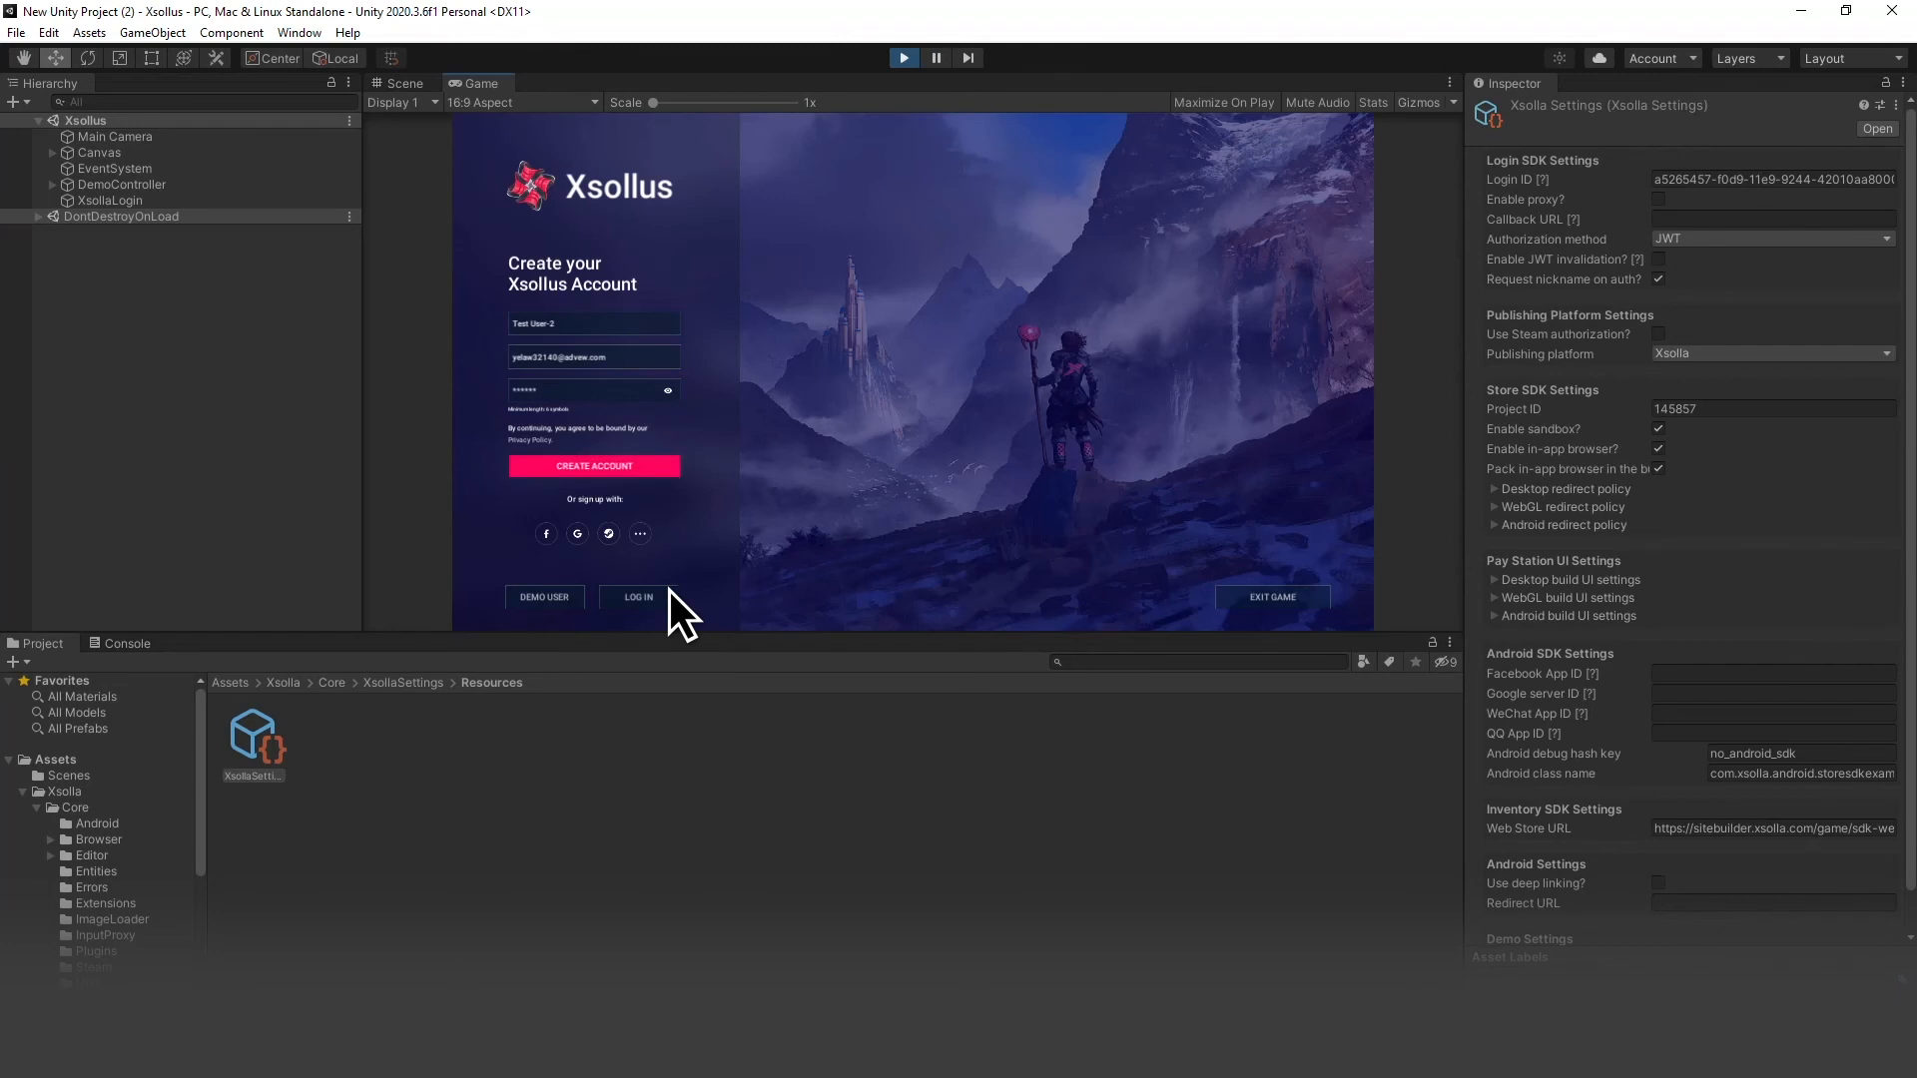
click(654, 469)
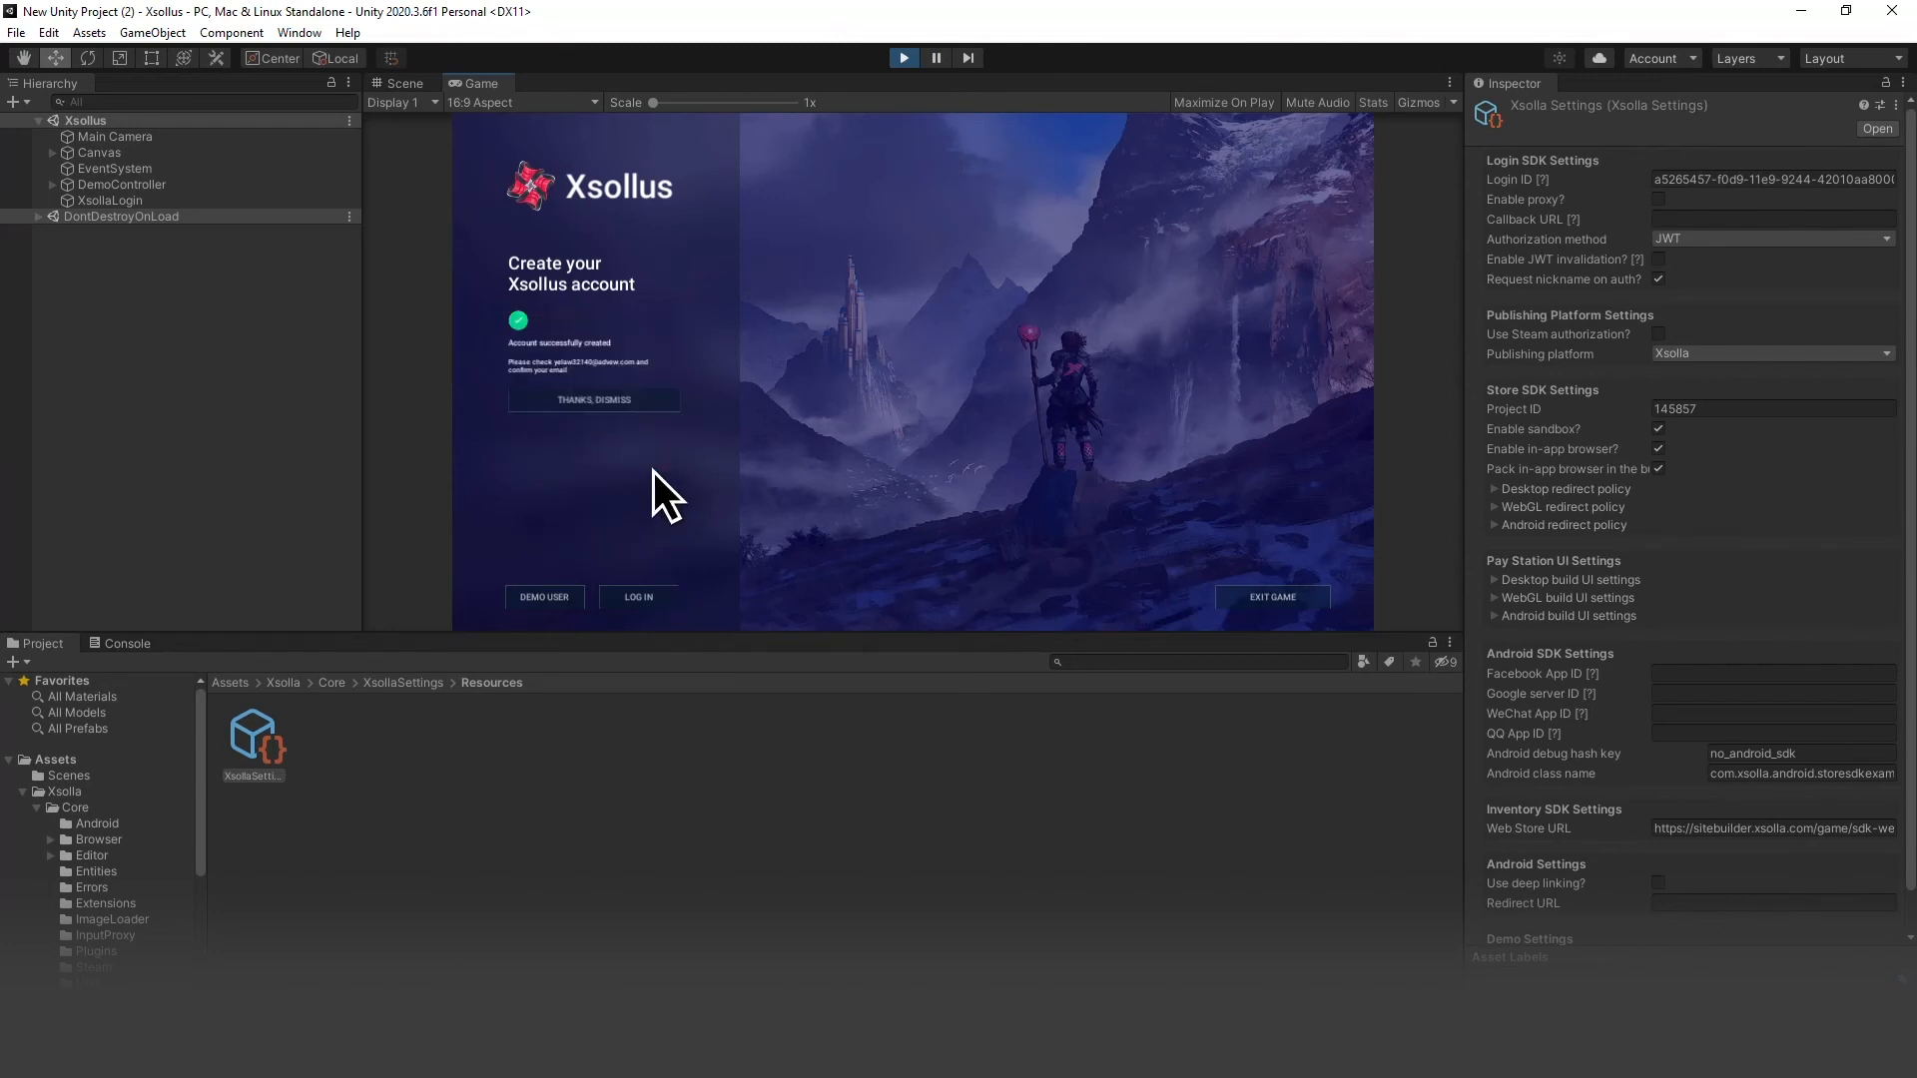
click(623, 400)
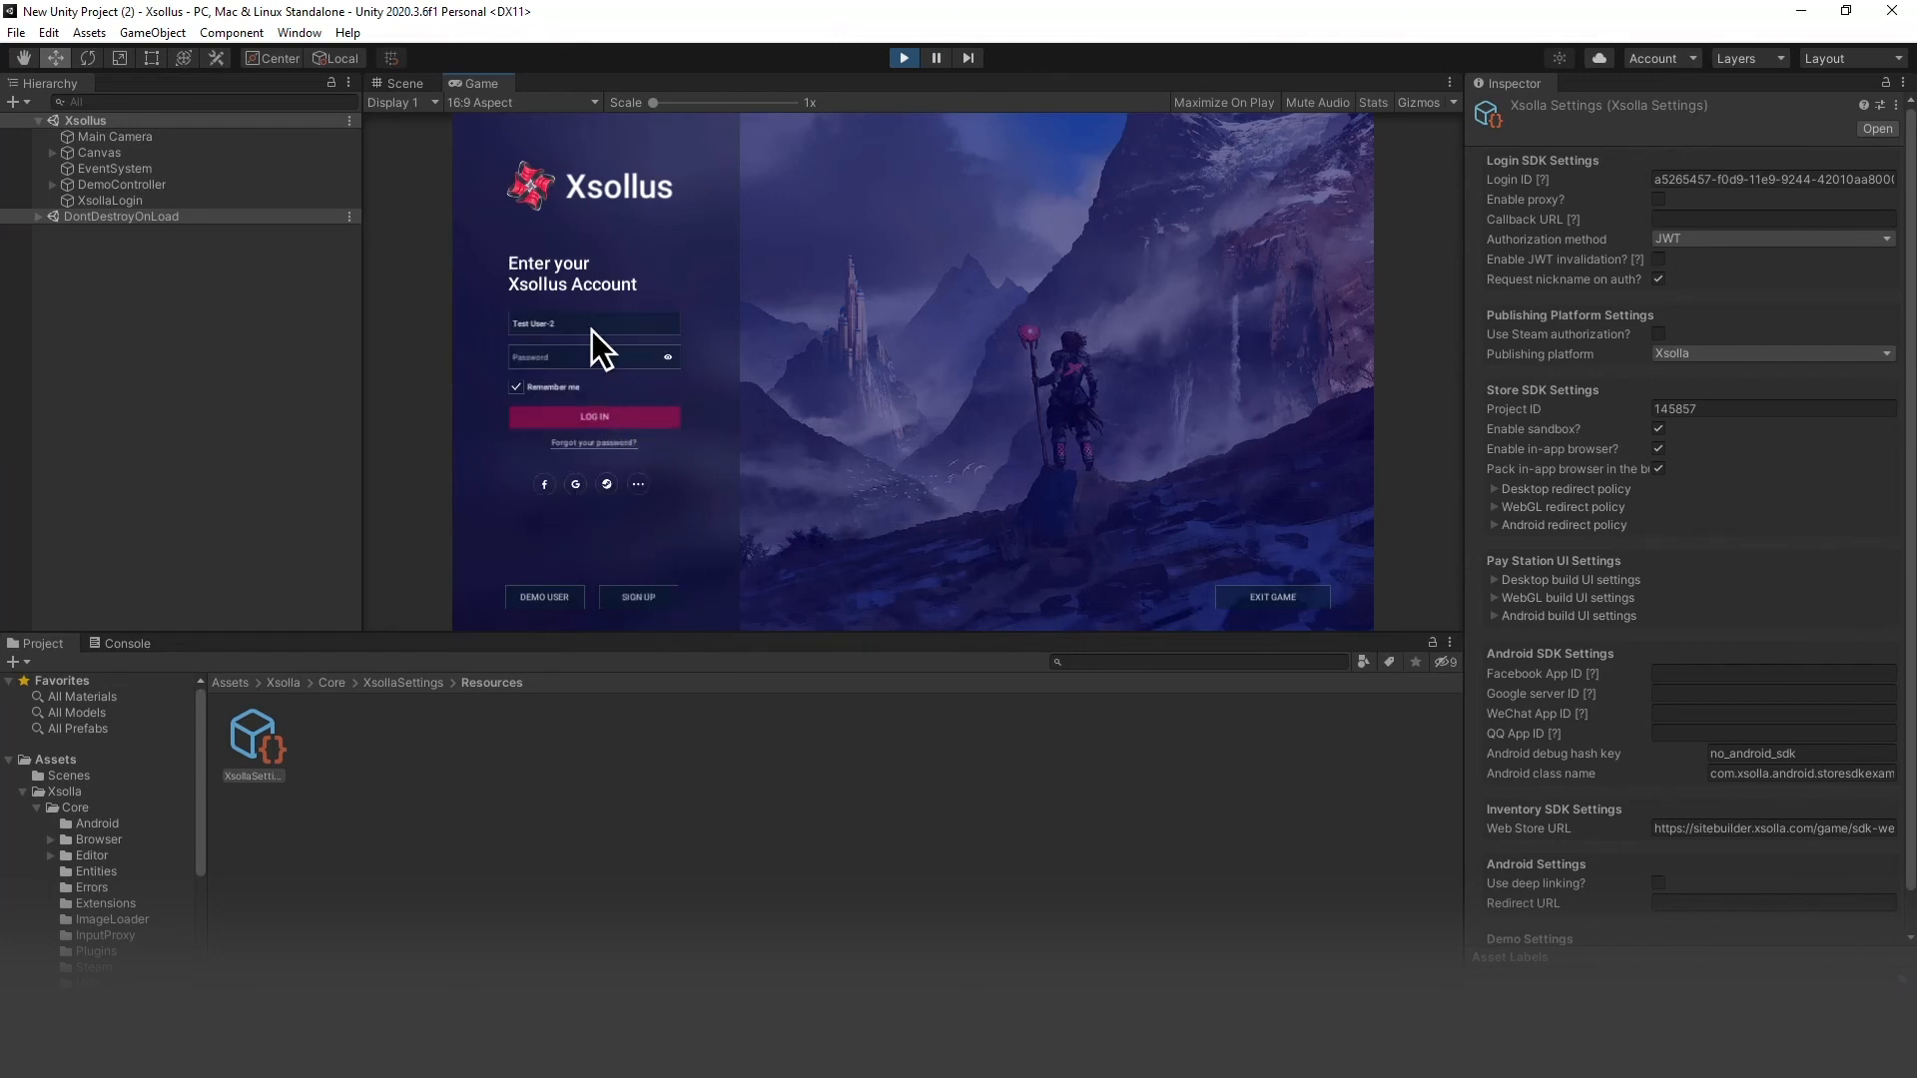
Step: Log in to the demo as "Test User-2" with the account password and open the store's currency packages
click(663, 414)
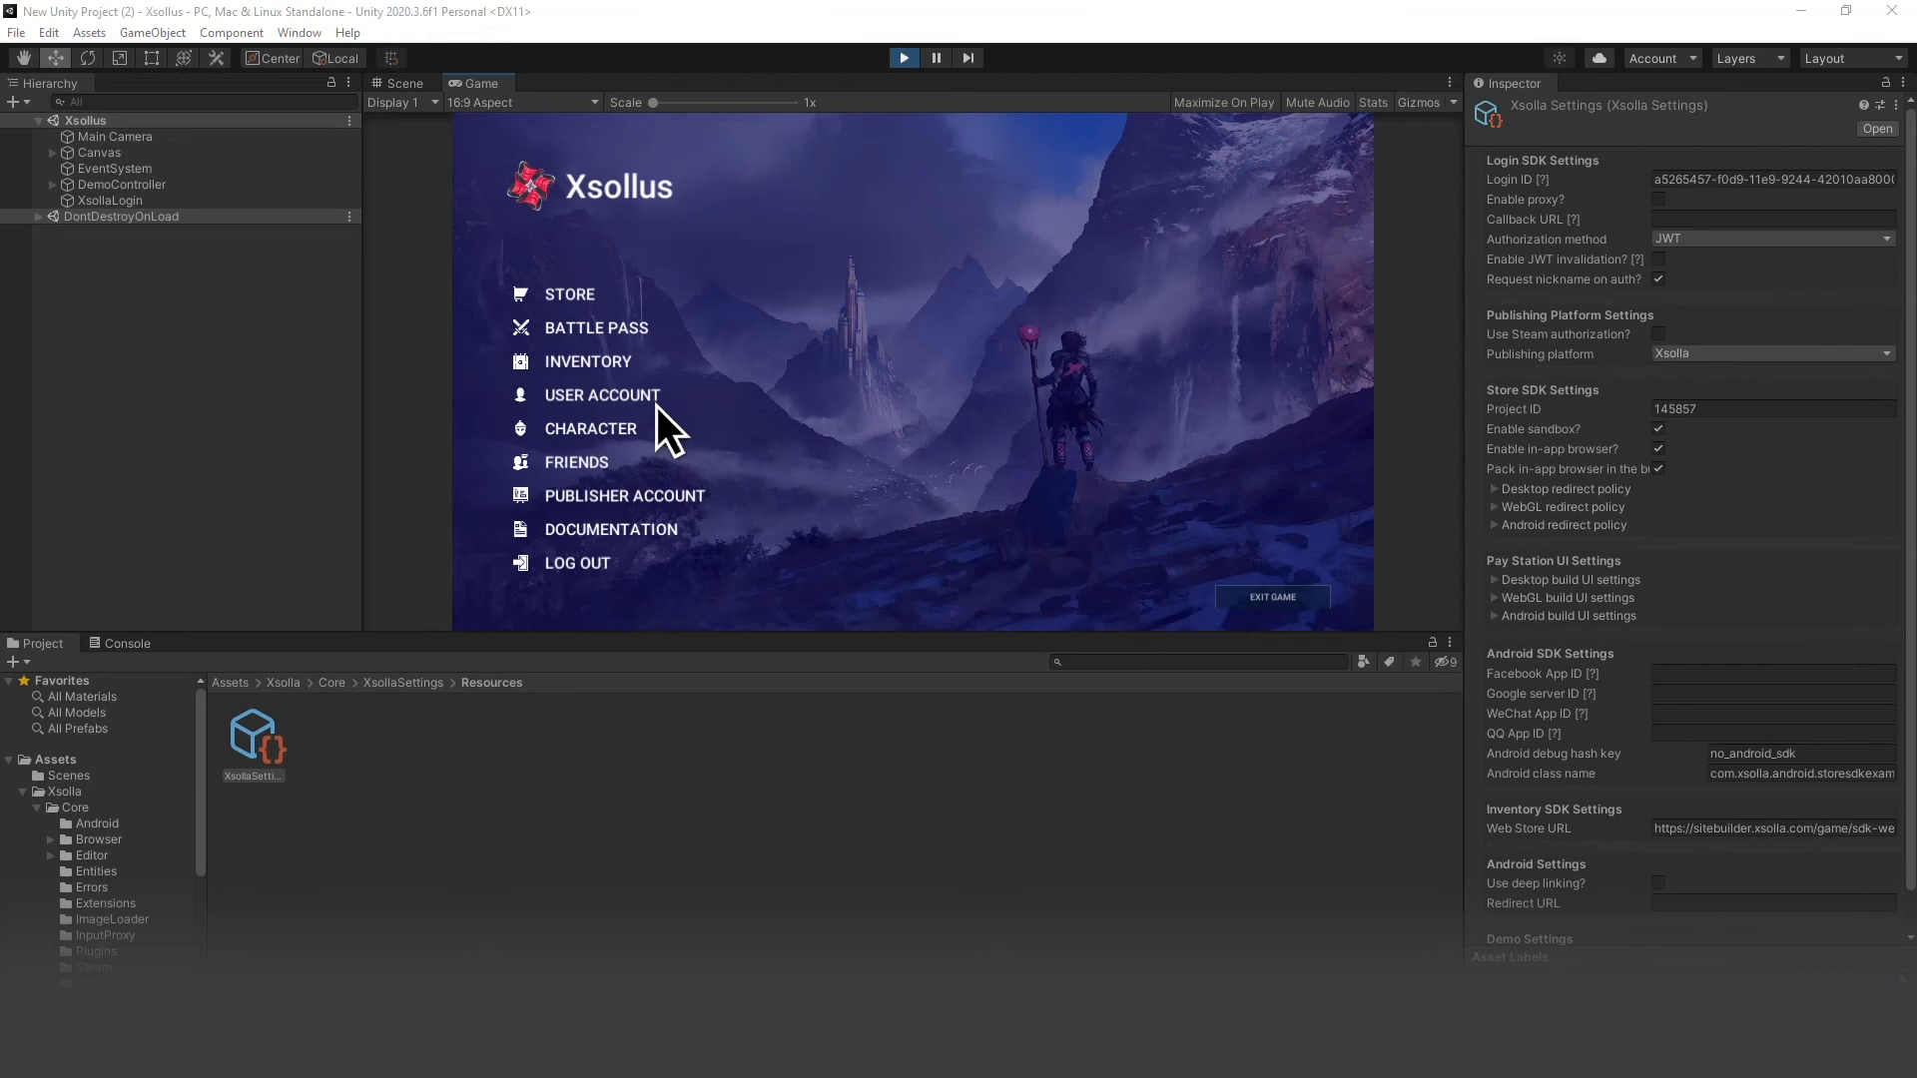
click(569, 295)
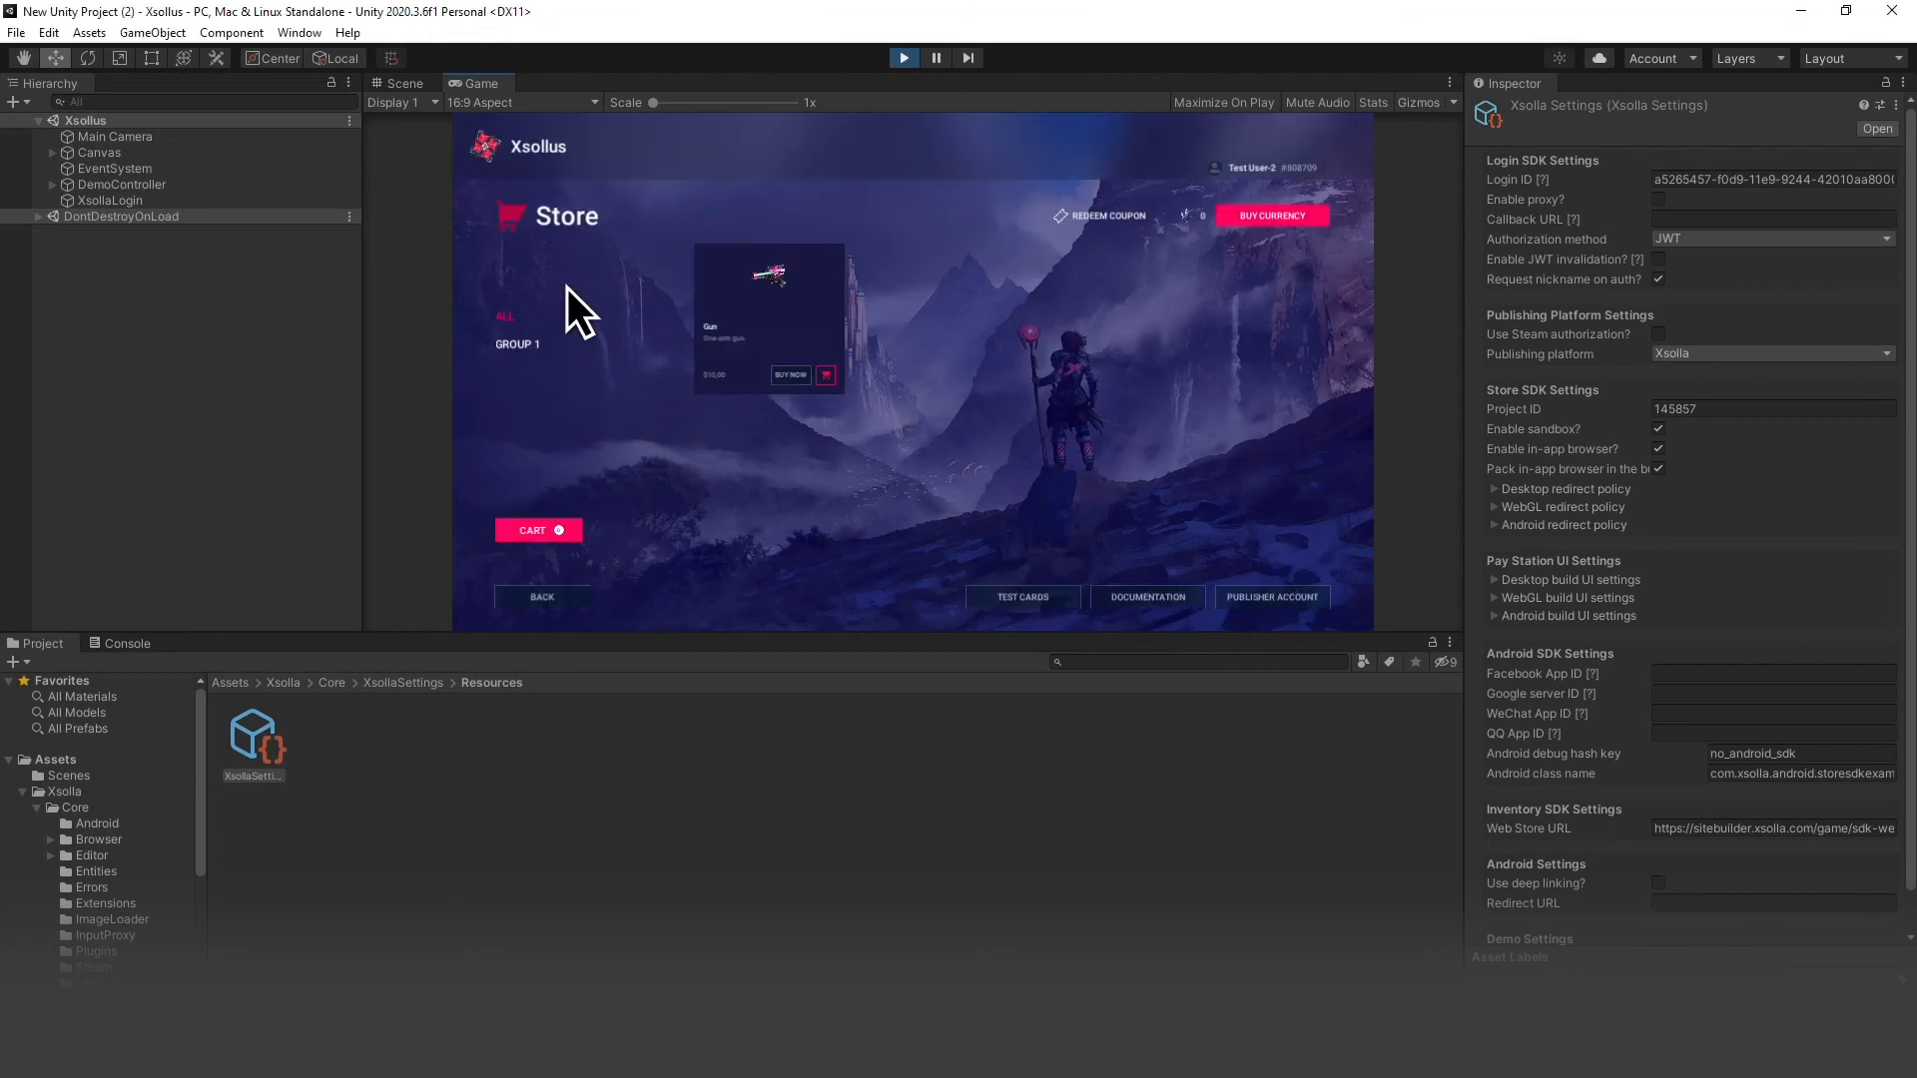
click(1273, 216)
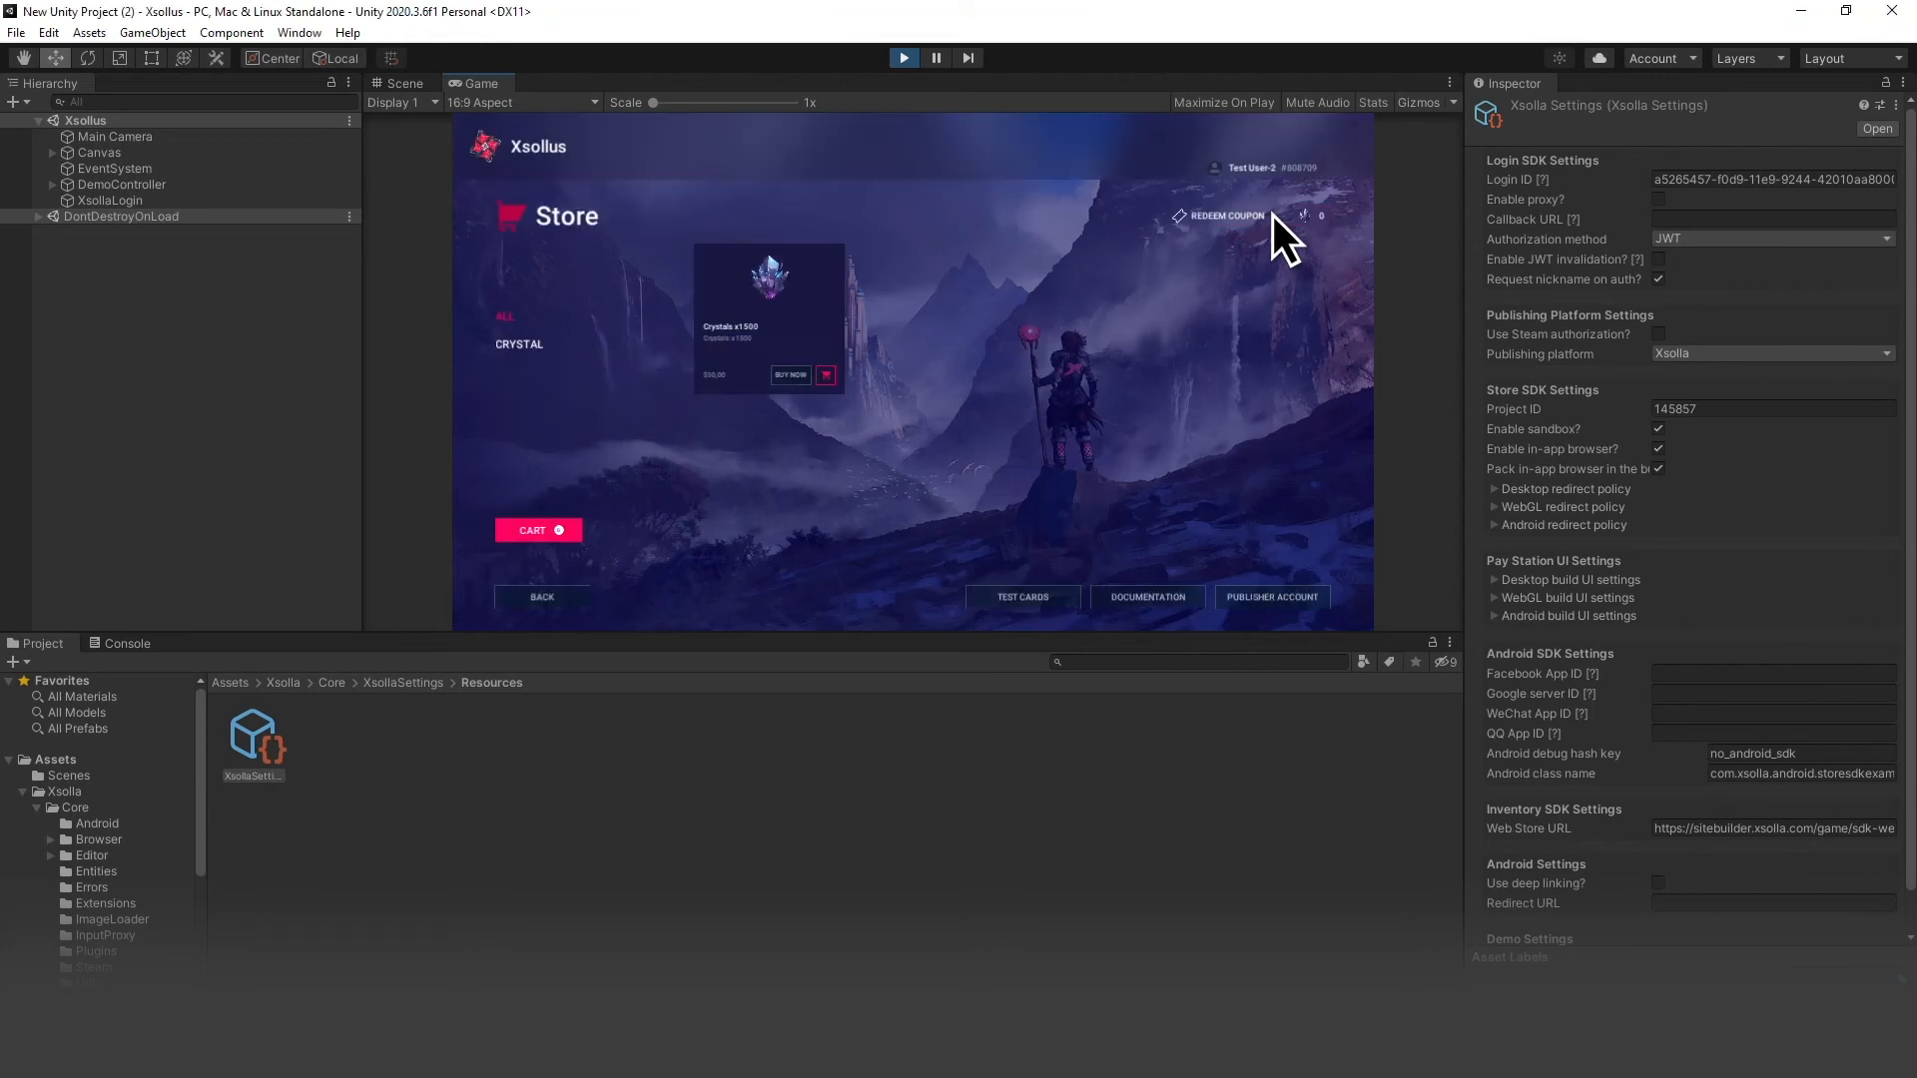
Step: Buy the Crystals x1500 package by credit card, entering the card number, expiration date, ZIP and security code, and return to the store
click(786, 369)
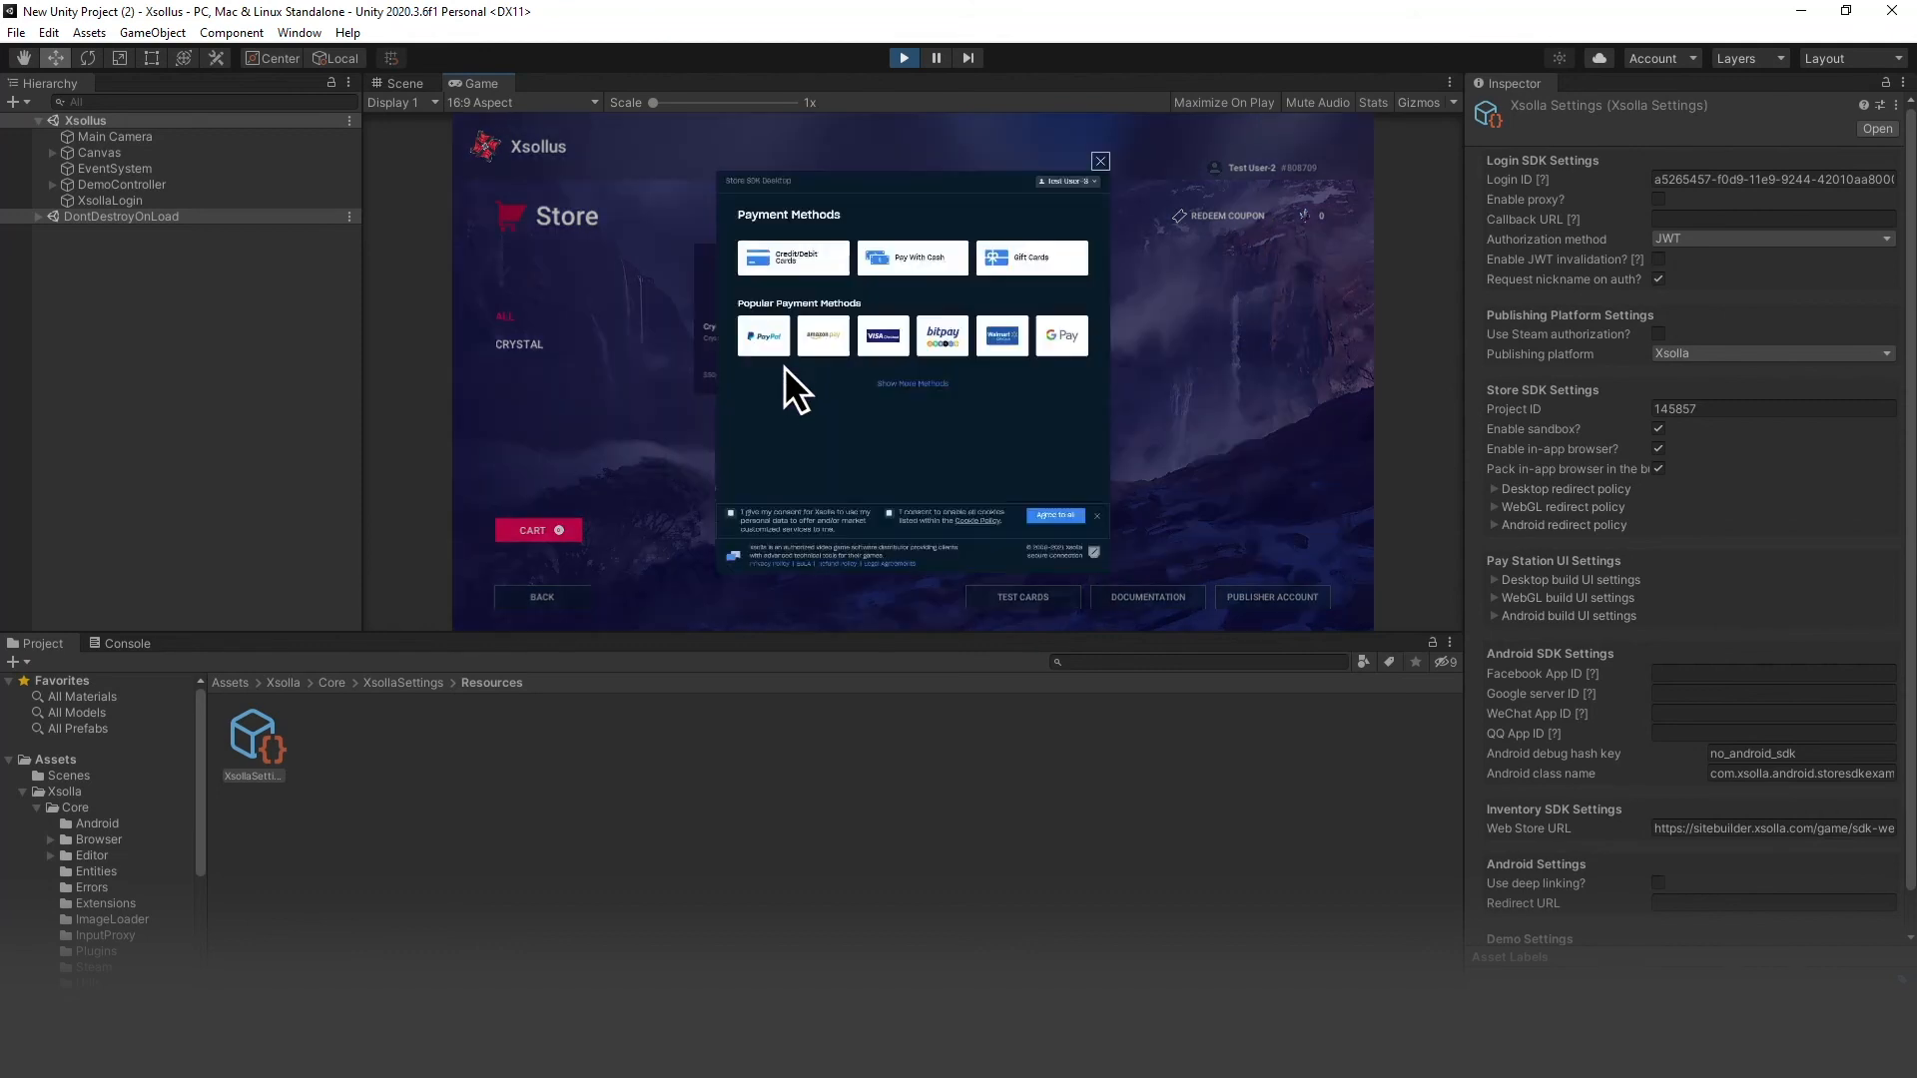
click(803, 262)
text(23)
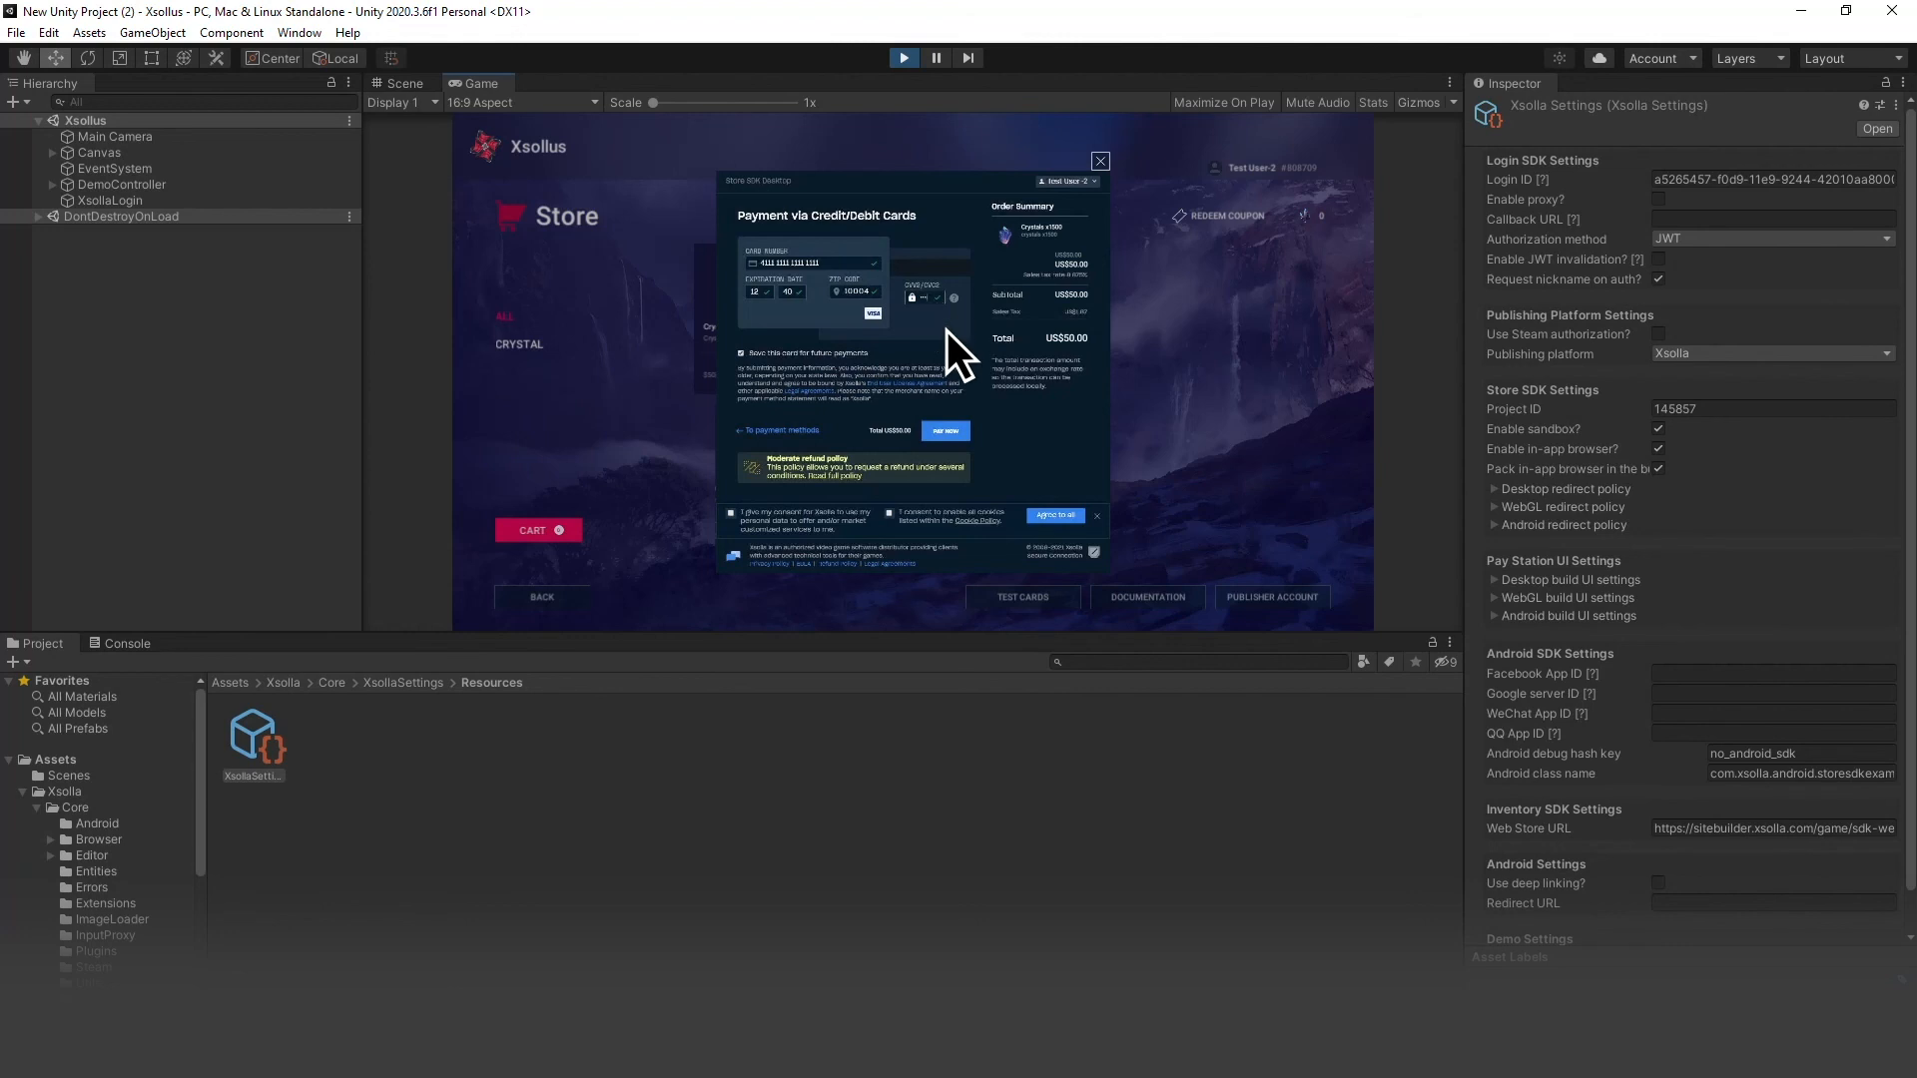
click(945, 431)
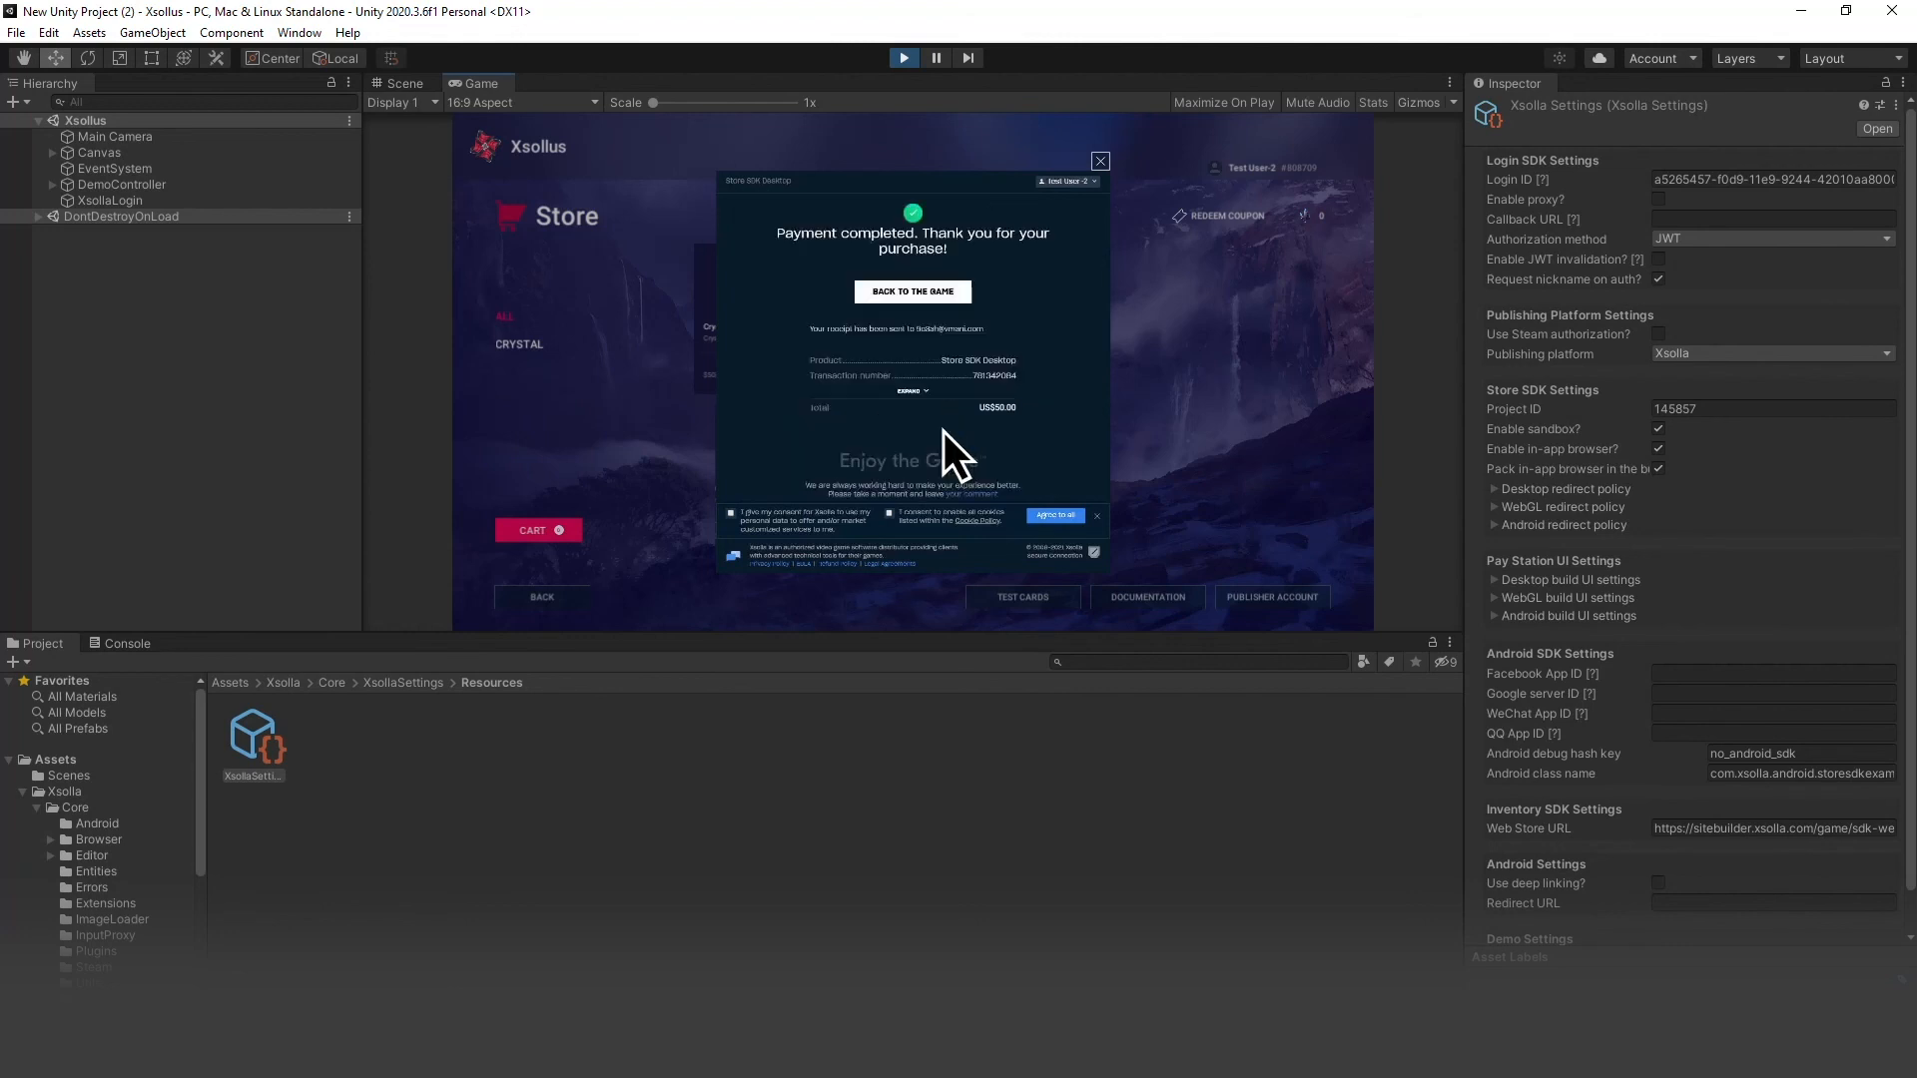
click(944, 293)
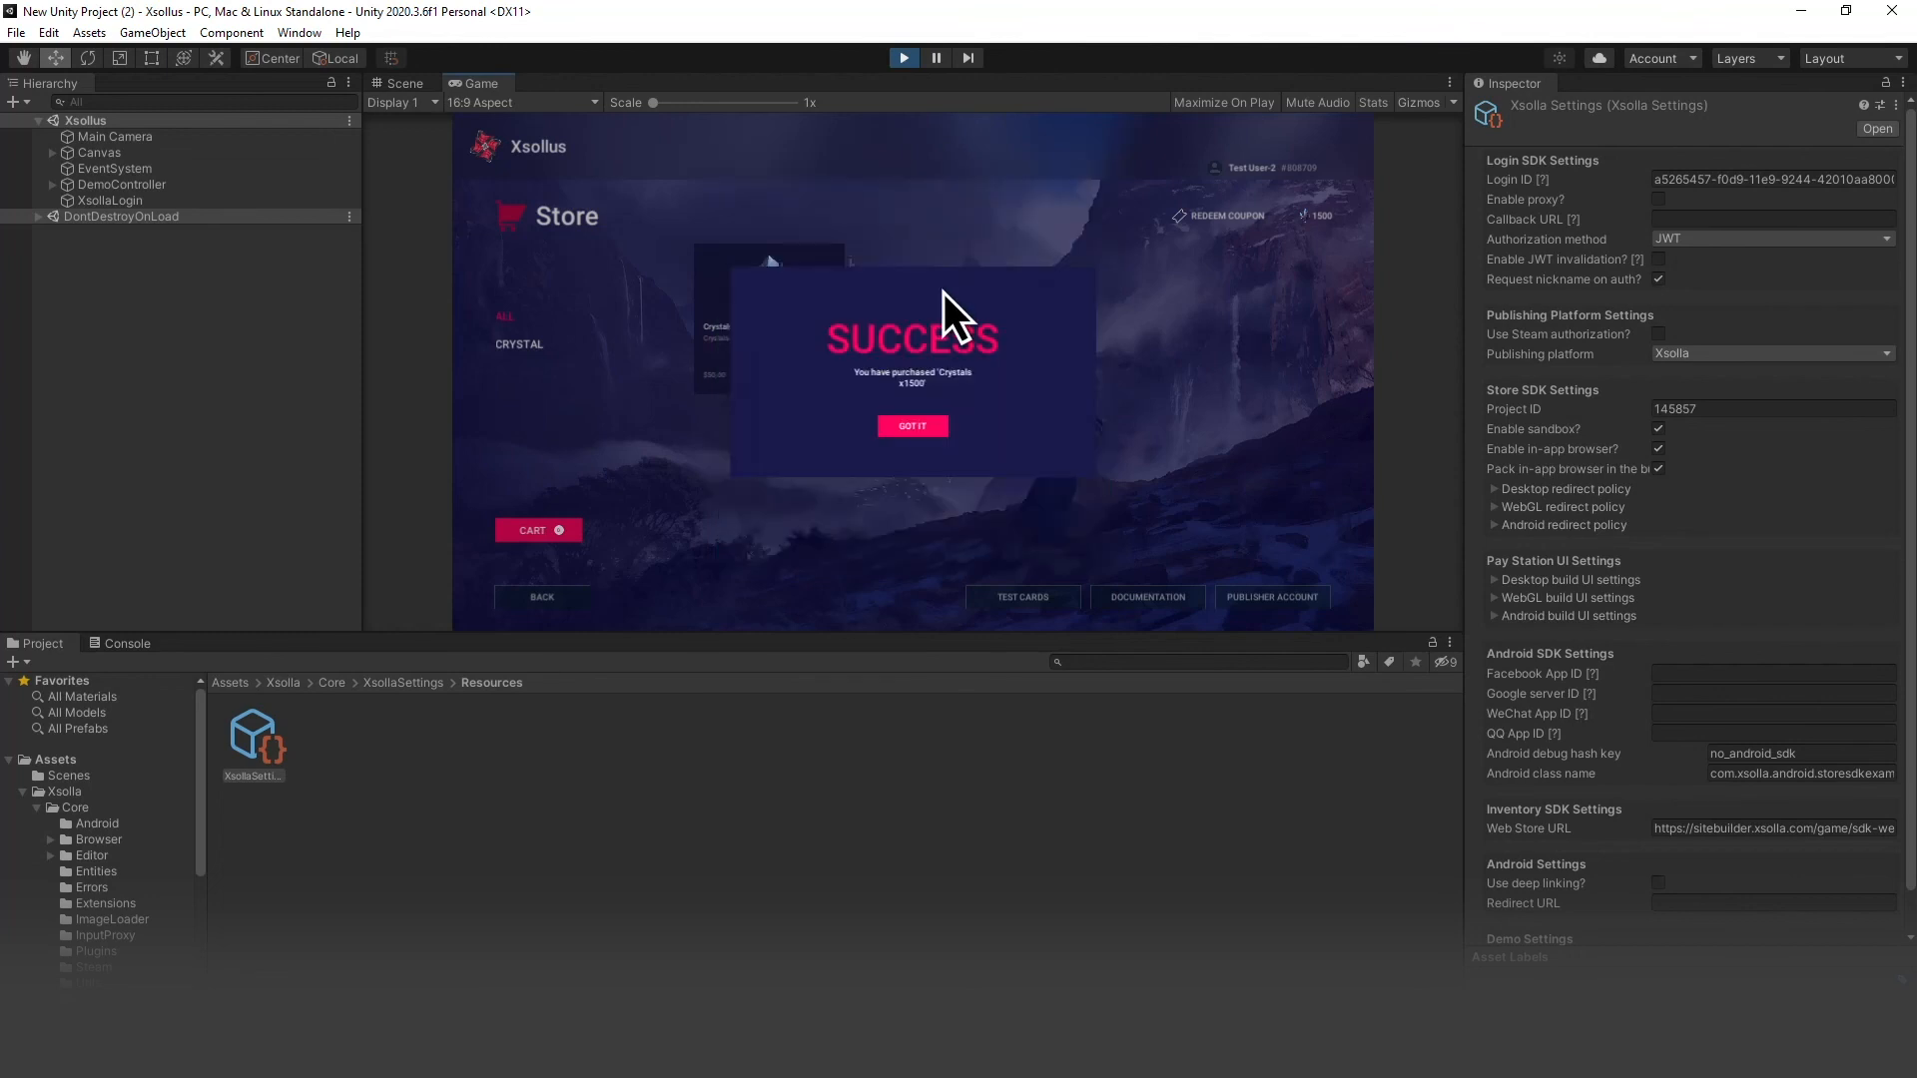
click(936, 428)
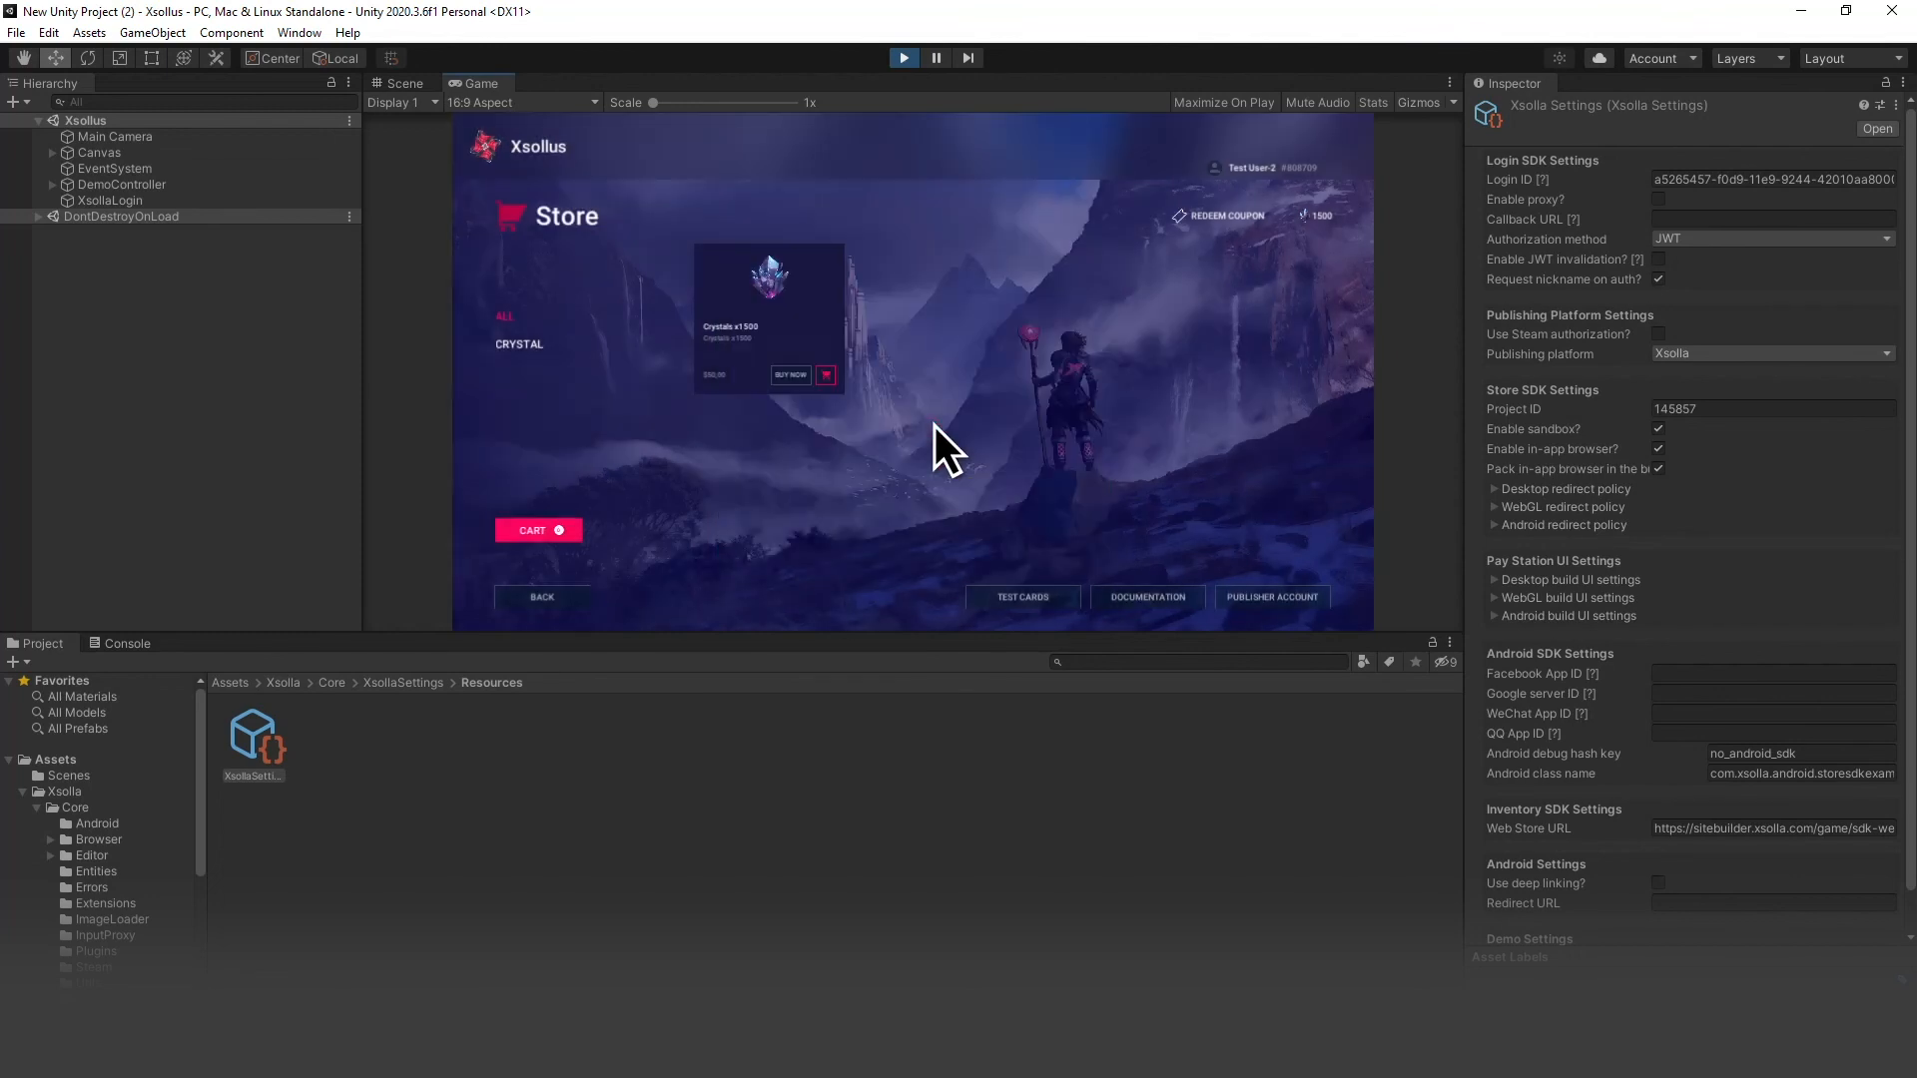